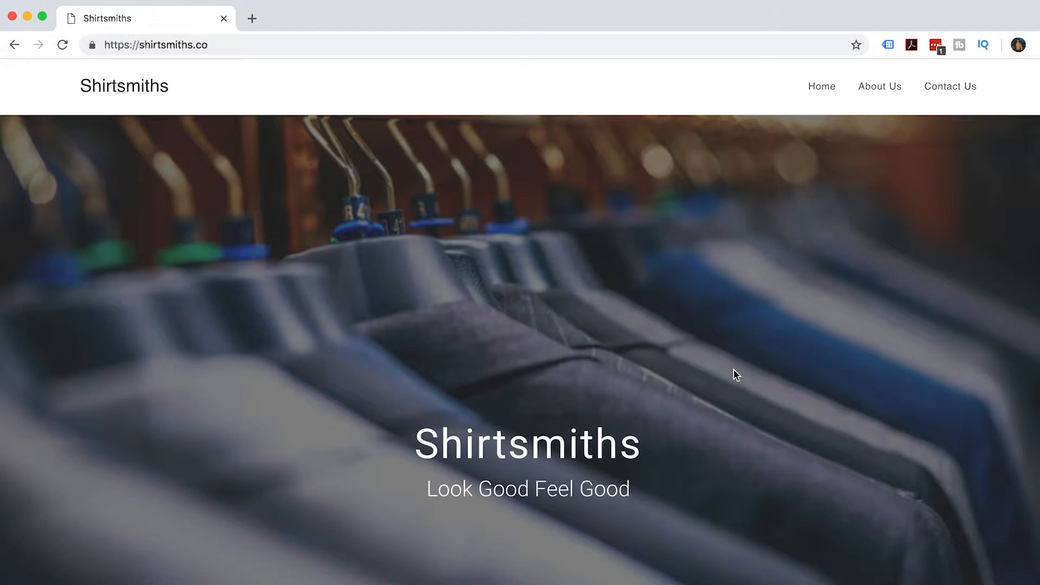
- Examine the finished Shirtsmiths homepage, from the hero banner through the product sections to the style quote
{"action": "scroll", "coordinate": [733, 370], "scroll_direction": "down", "scroll_amount": 5}
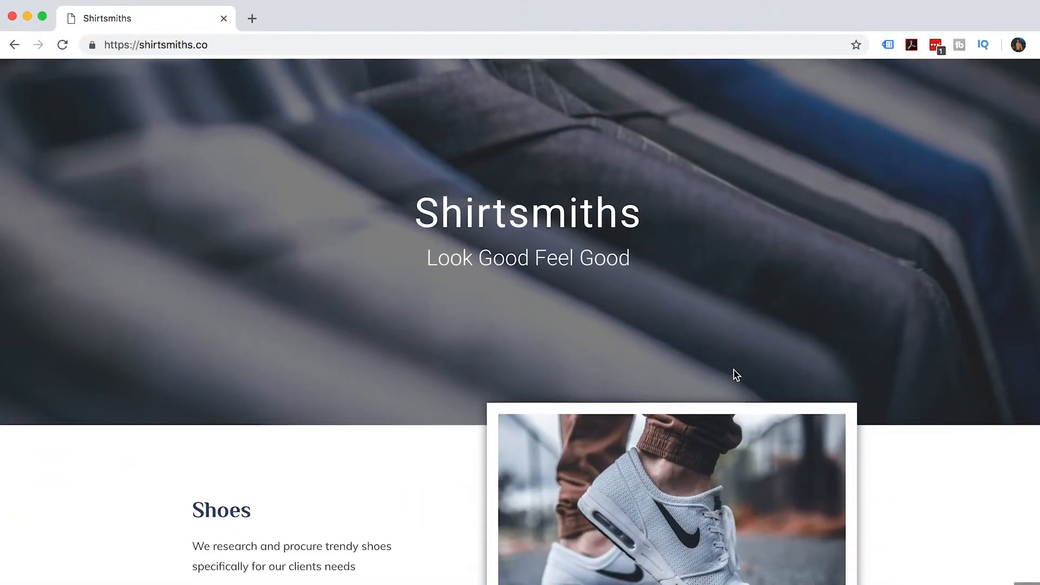
{"action": "scroll", "coordinate": [735, 374], "scroll_direction": "down", "scroll_amount": 3}
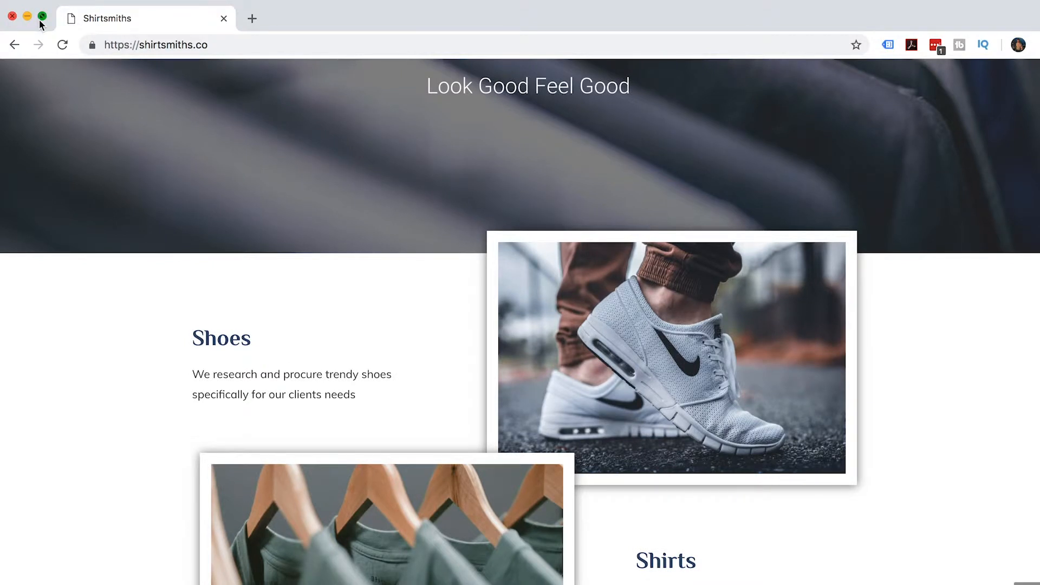
{"action": "left_click", "coordinate": [42, 16]}
{"action": "scroll", "coordinate": [764, 334], "scroll_direction": "up", "scroll_amount": 8}
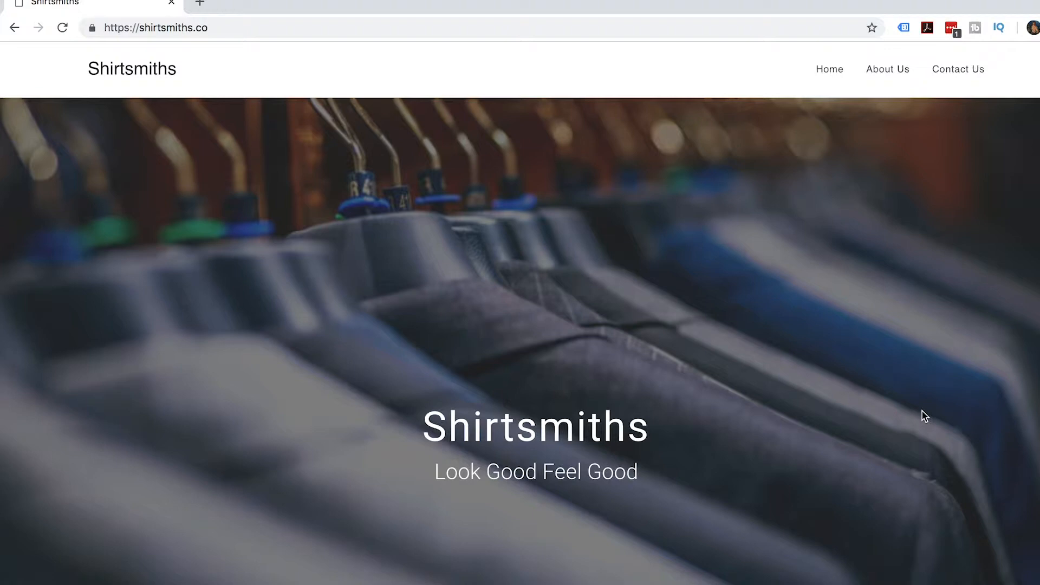
{"action": "scroll", "coordinate": [924, 416], "scroll_direction": "down", "scroll_amount": 8}
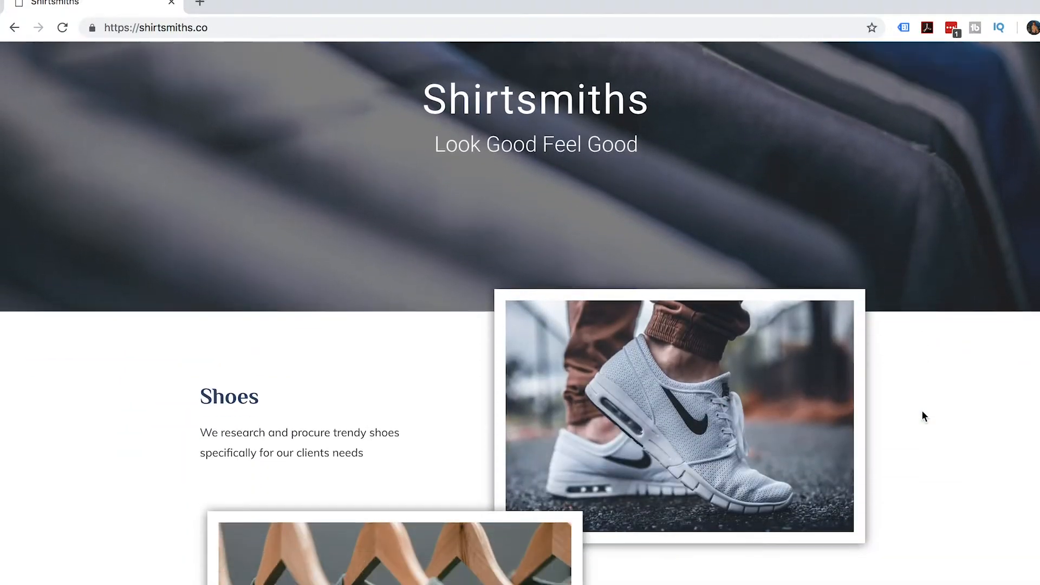
{"action": "scroll", "coordinate": [923, 413], "scroll_direction": "down", "scroll_amount": 5}
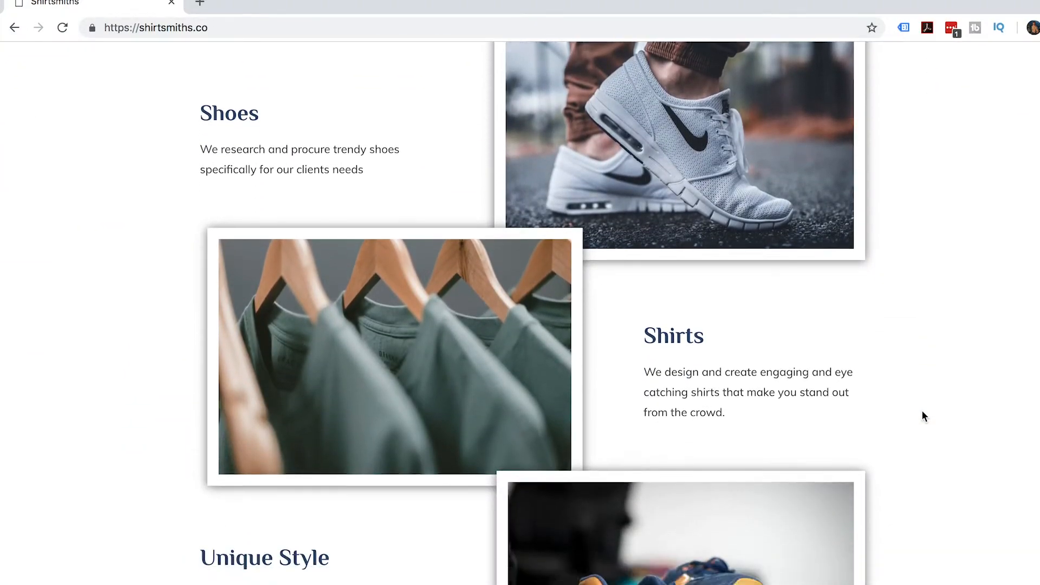
{"action": "scroll", "coordinate": [922, 412], "scroll_direction": "down", "scroll_amount": 6}
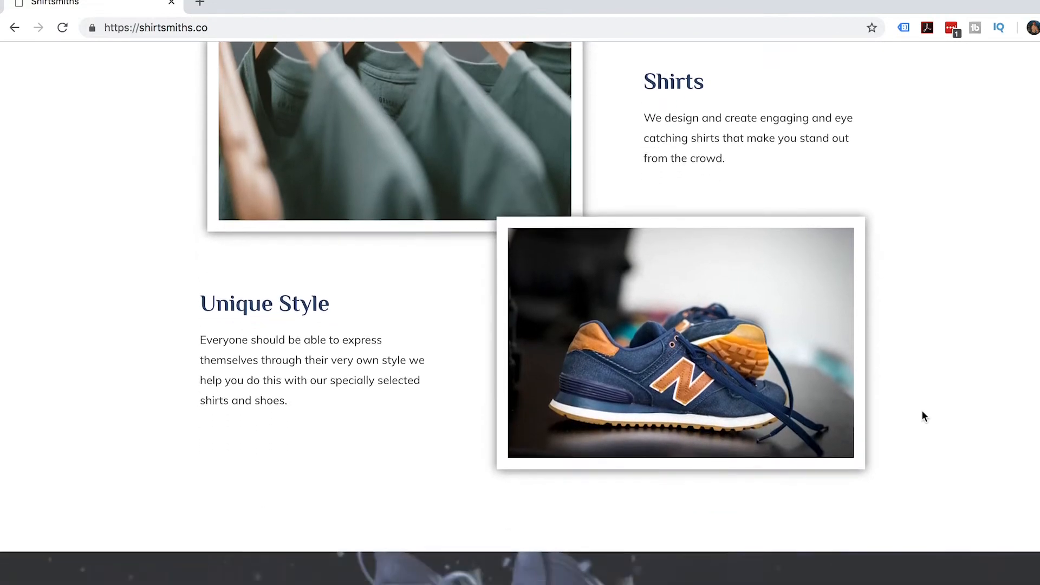
{"action": "scroll", "coordinate": [922, 411], "scroll_direction": "down", "scroll_amount": 5}
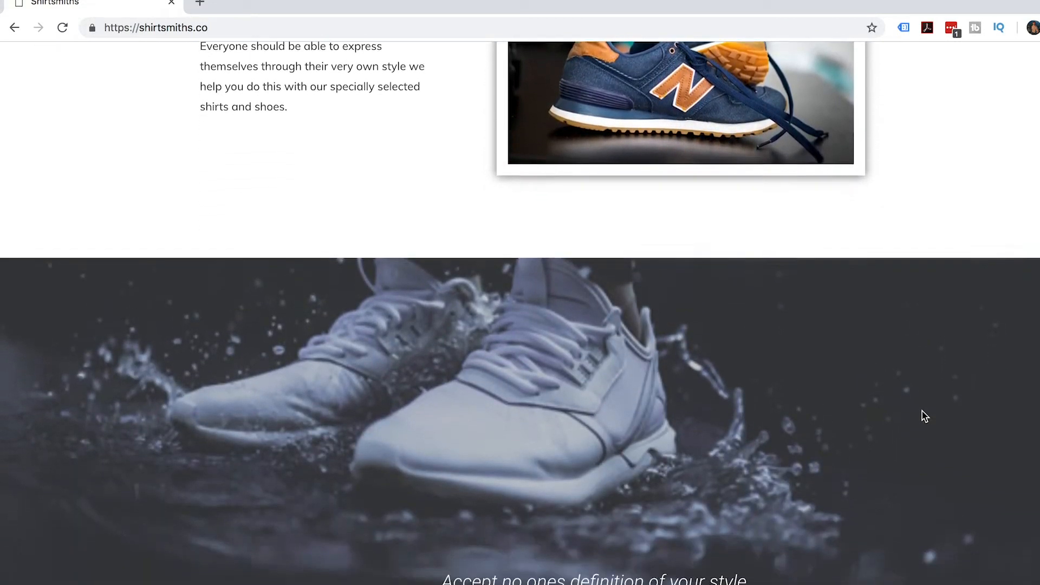
{"action": "scroll", "coordinate": [924, 416], "scroll_direction": "down", "scroll_amount": 1}
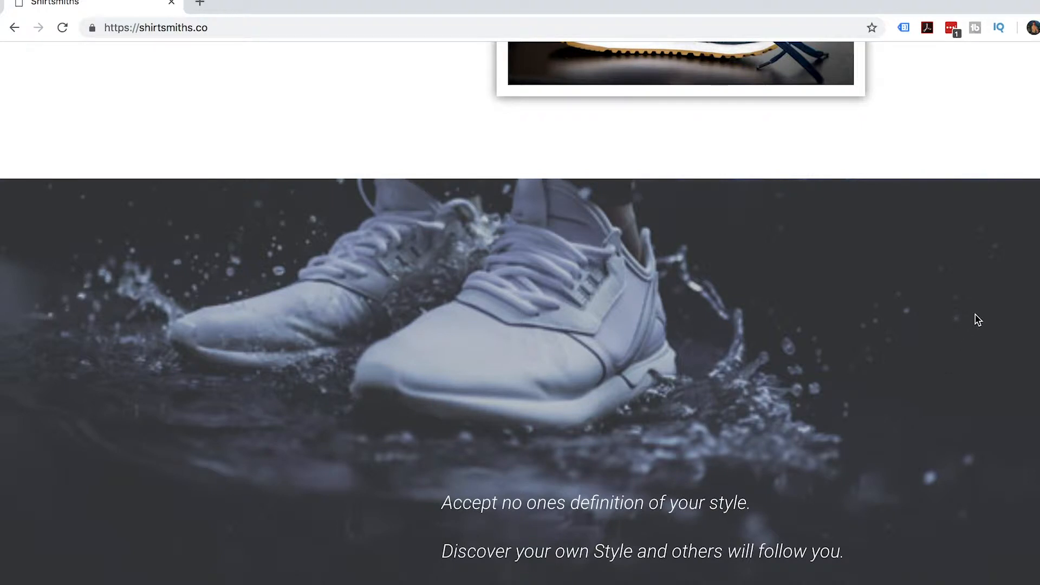
{"action": "scroll", "coordinate": [978, 319], "scroll_direction": "up", "scroll_amount": 4}
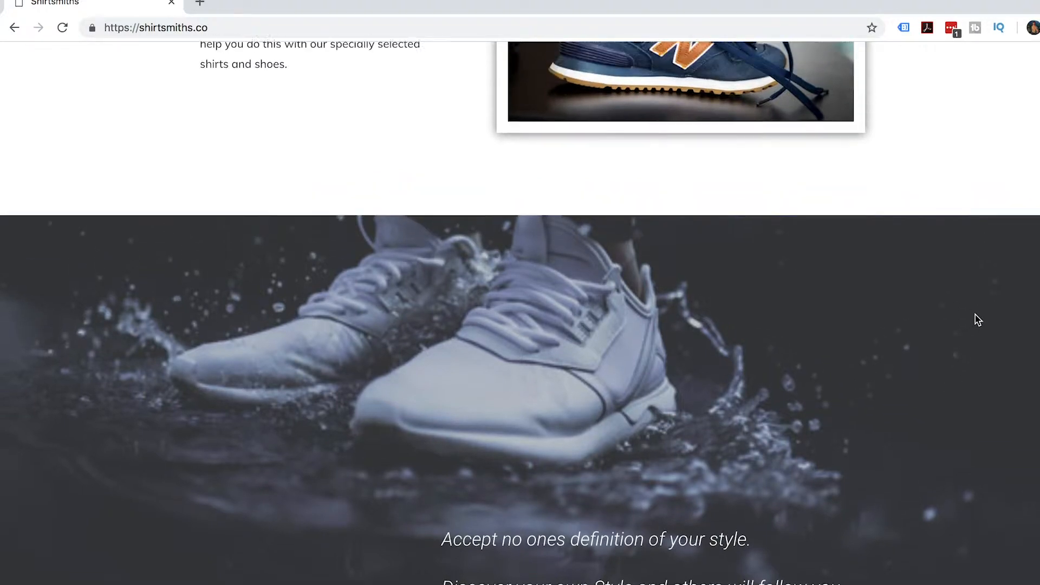
{"action": "scroll", "coordinate": [975, 315], "scroll_direction": "up", "scroll_amount": 7}
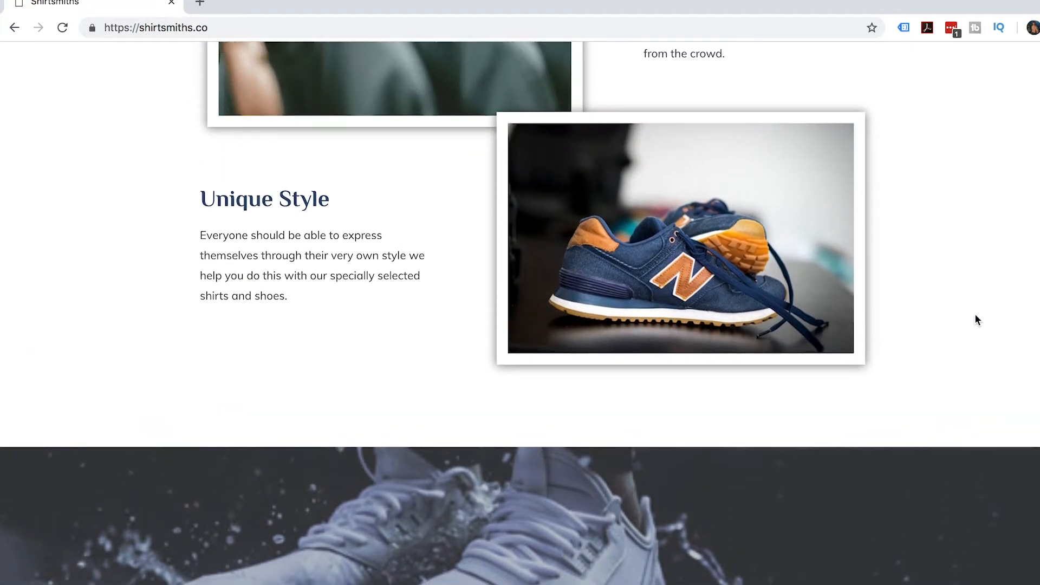
{"action": "scroll", "coordinate": [975, 315], "scroll_direction": "up", "scroll_amount": 7}
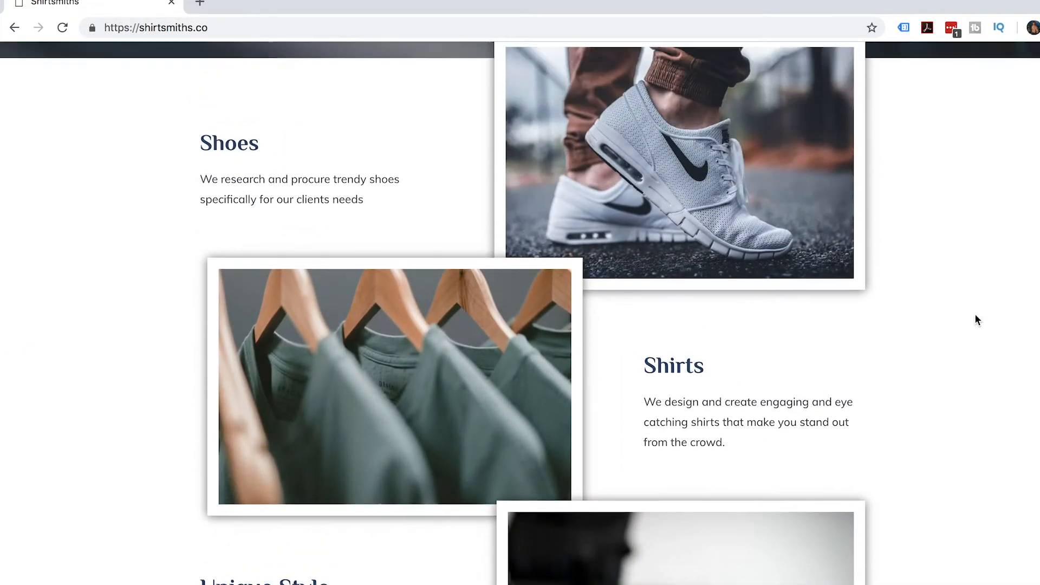
{"action": "scroll", "coordinate": [978, 320], "scroll_direction": "up", "scroll_amount": 7}
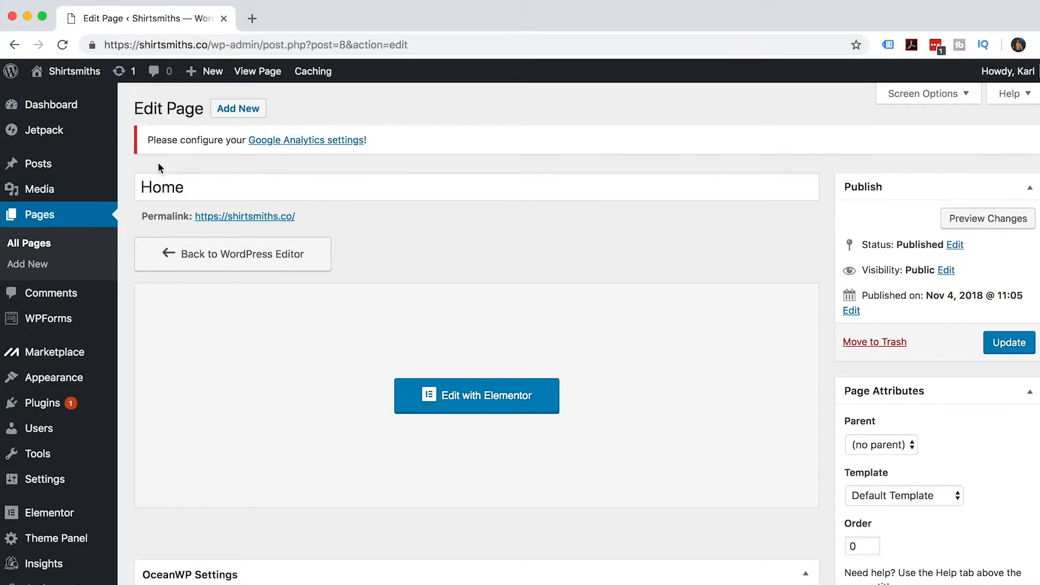
- Open the Home page for editing with Elementor and add a section with three equal columns
{"action": "left_click", "coordinate": [496, 401]}
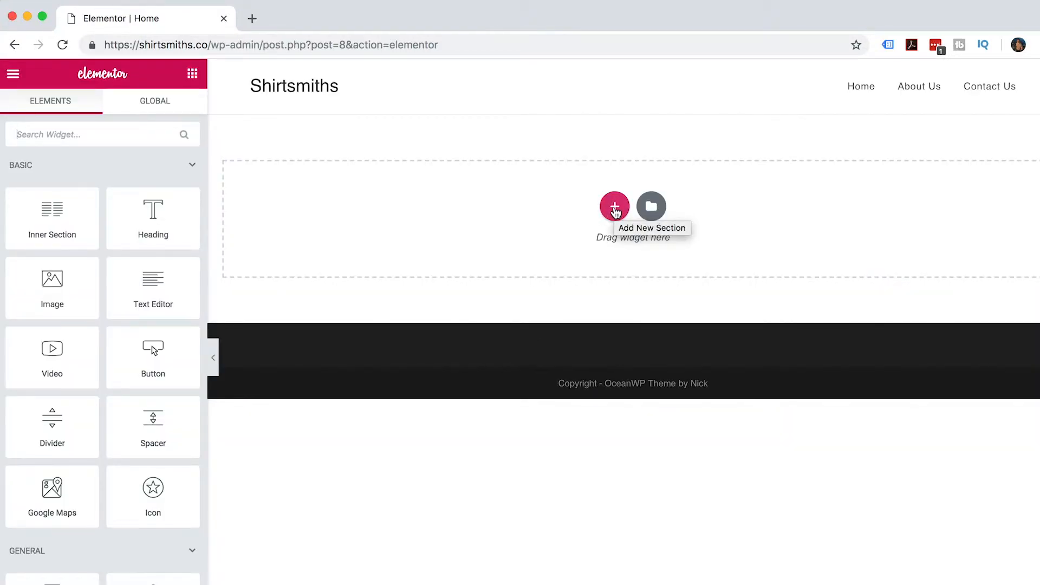
{"action": "left_click", "coordinate": [615, 208]}
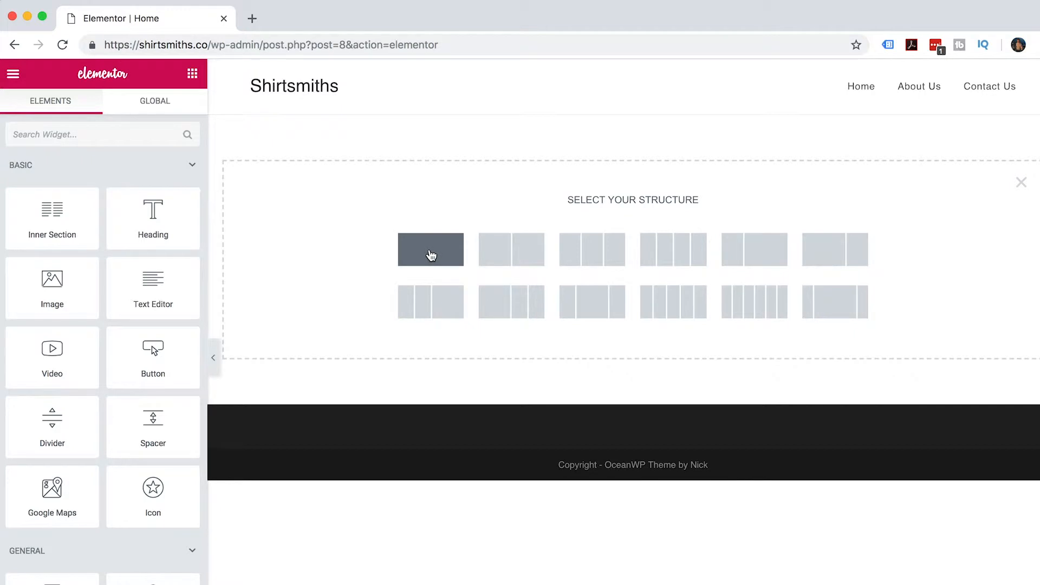
{"action": "left_click", "coordinate": [588, 253]}
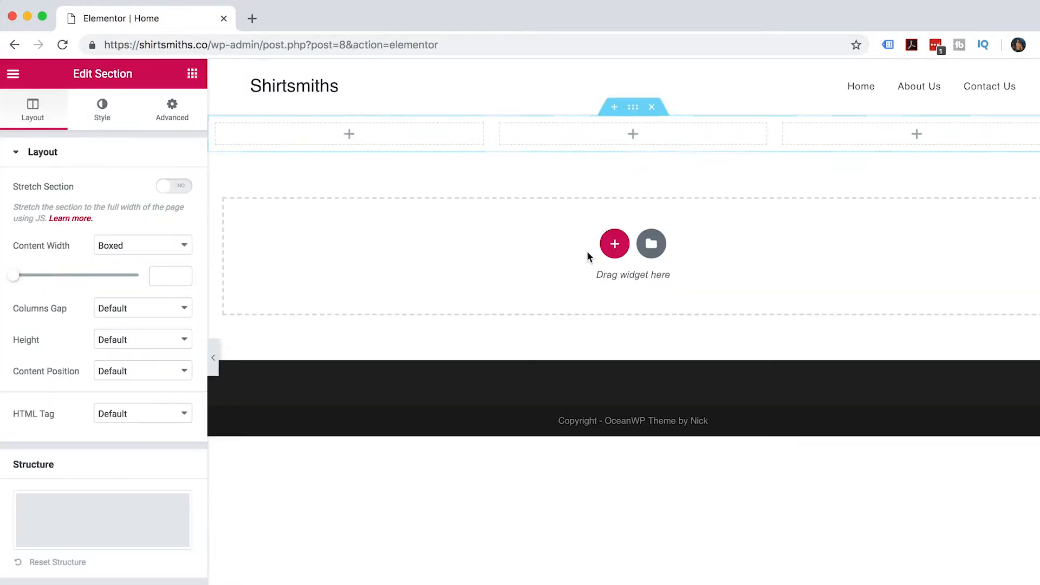
- Add two Heading widgets, one above the other, to the middle column of the new section
{"action": "left_click", "coordinate": [193, 76]}
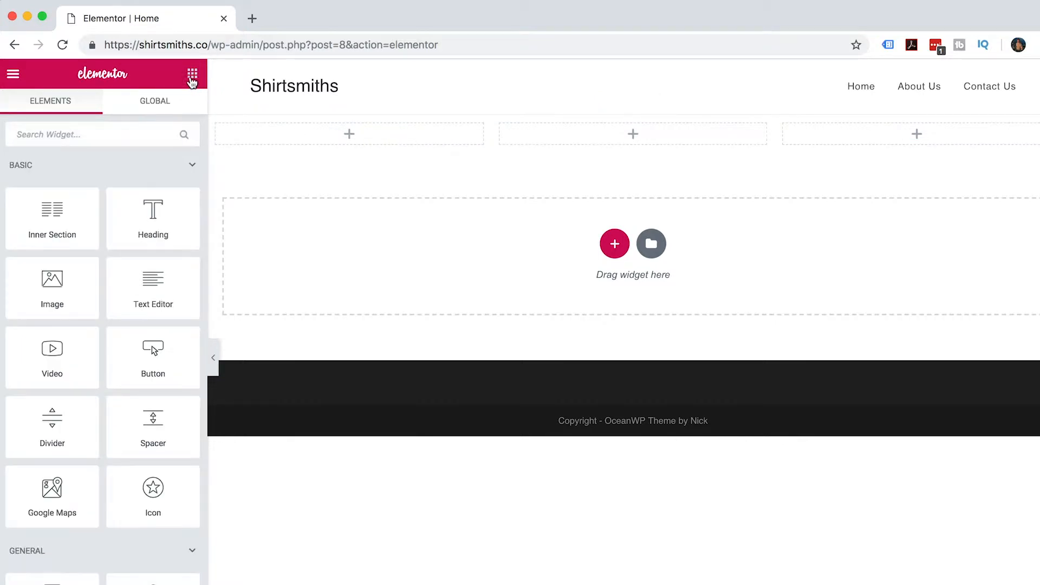
{"action": "left_click_drag", "start_coordinate": [153, 214], "coordinate": [629, 147]}
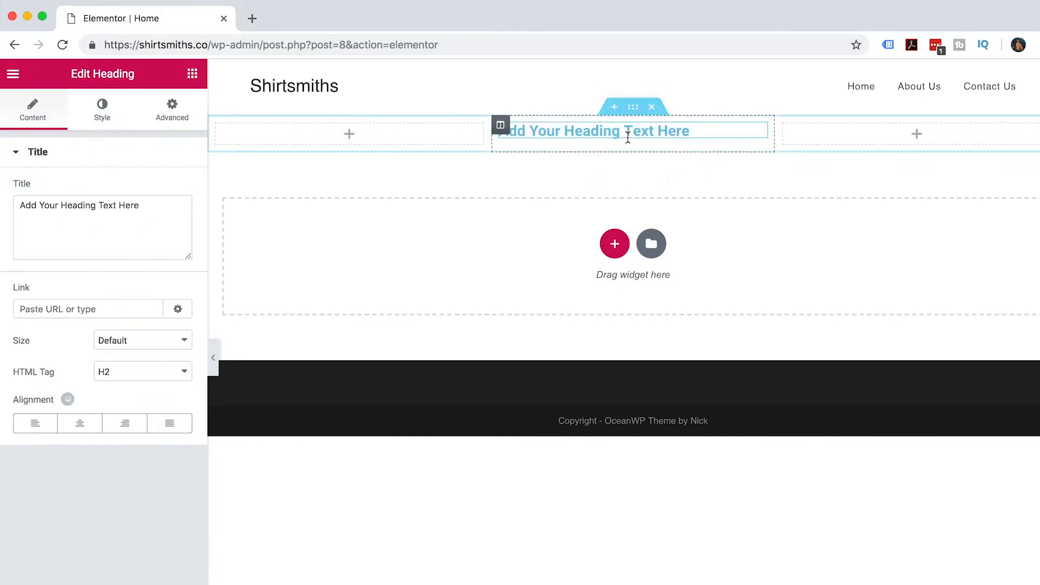
{"action": "left_click", "coordinate": [193, 76]}
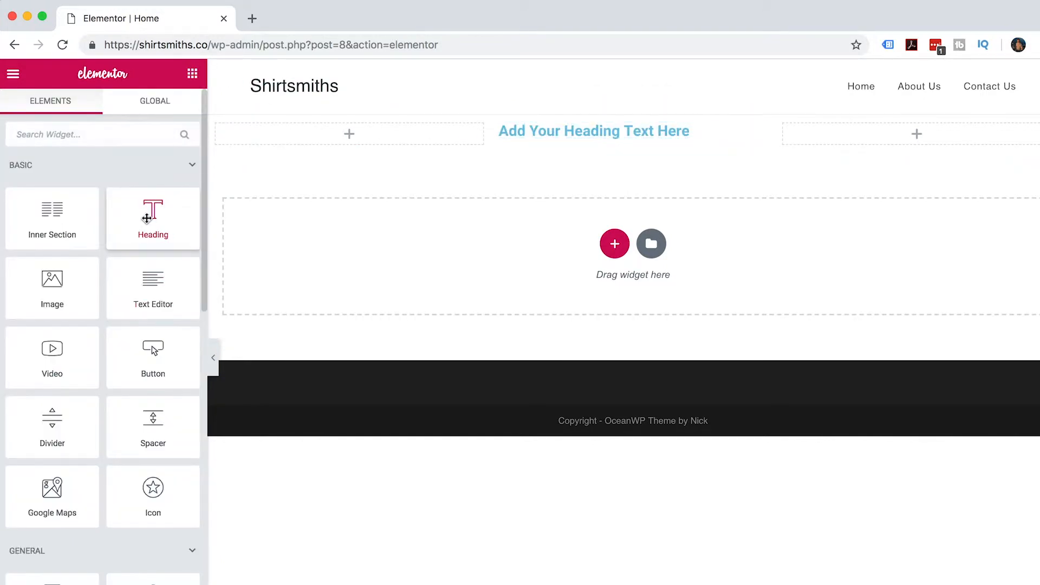
{"action": "left_click_drag", "start_coordinate": [155, 214], "coordinate": [575, 135]}
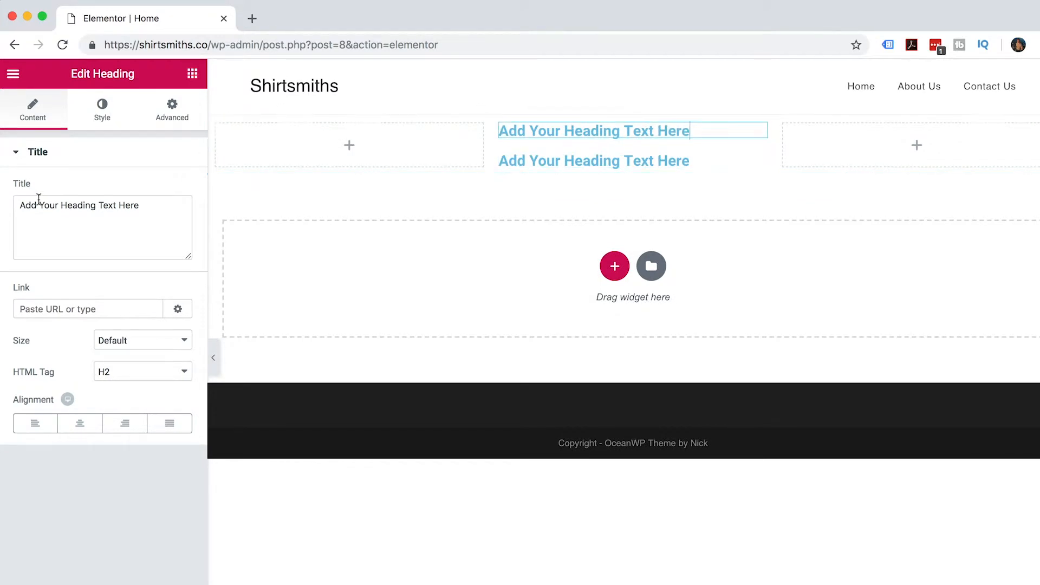
- Change the title of the upper heading to "Shirtsmiths"
{"action": "left_click_drag", "start_coordinate": [159, 208], "coordinate": [16, 209]}
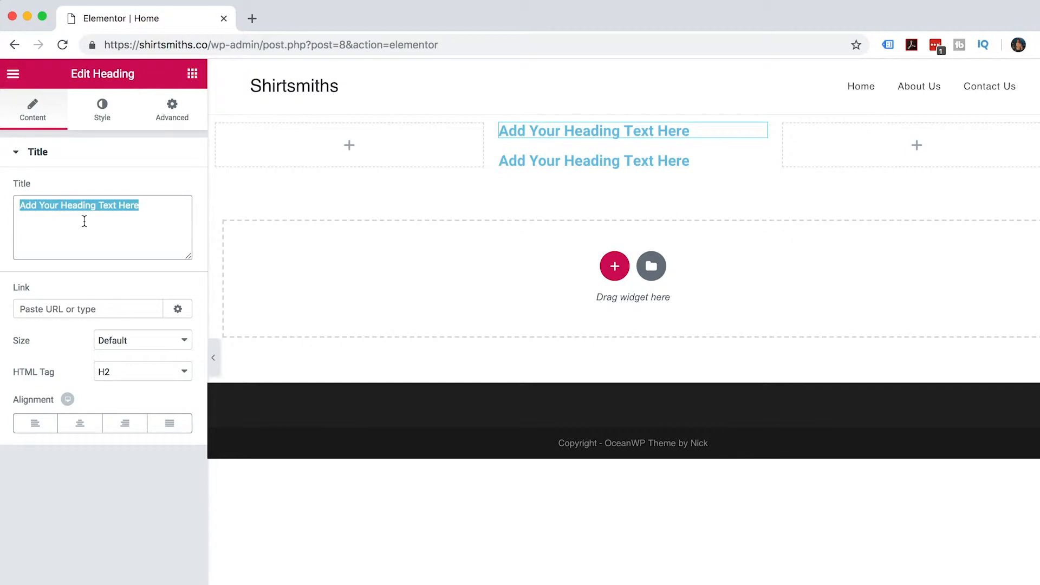
{"action": "type", "text": "Shir"}
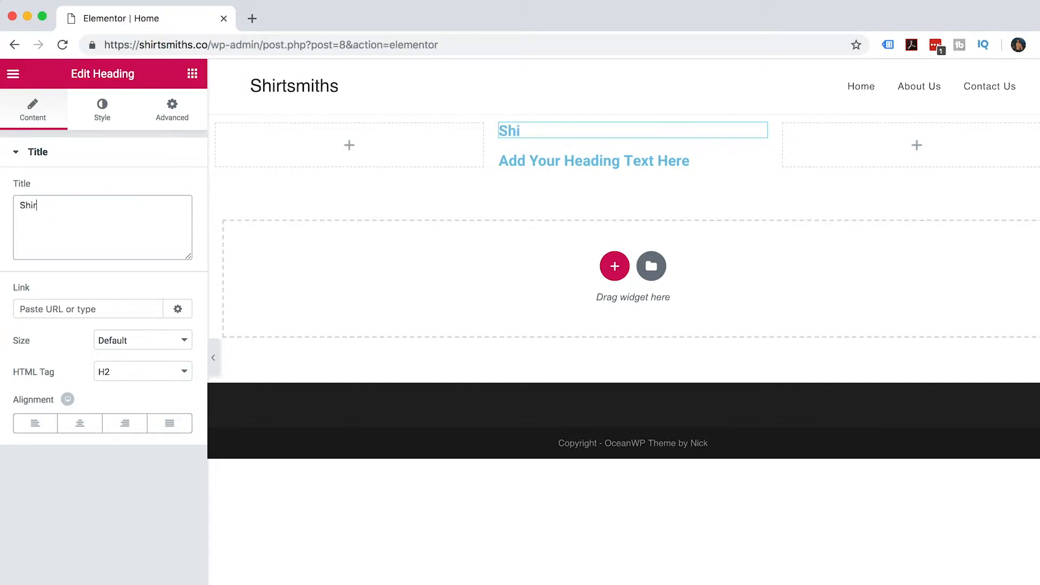
{"action": "type", "text": "tsiths"}
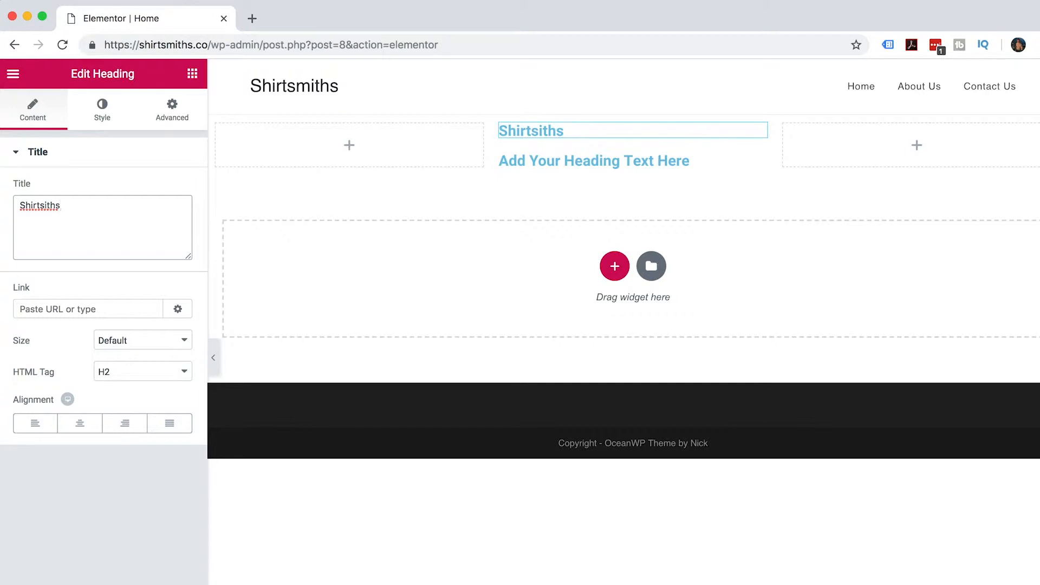
{"action": "left_click", "coordinate": [52, 206]}
{"action": "type", "text": "m"}
- Center the Shirtsmiths heading and set its HTML tag to H1
{"action": "left_click", "coordinate": [80, 423]}
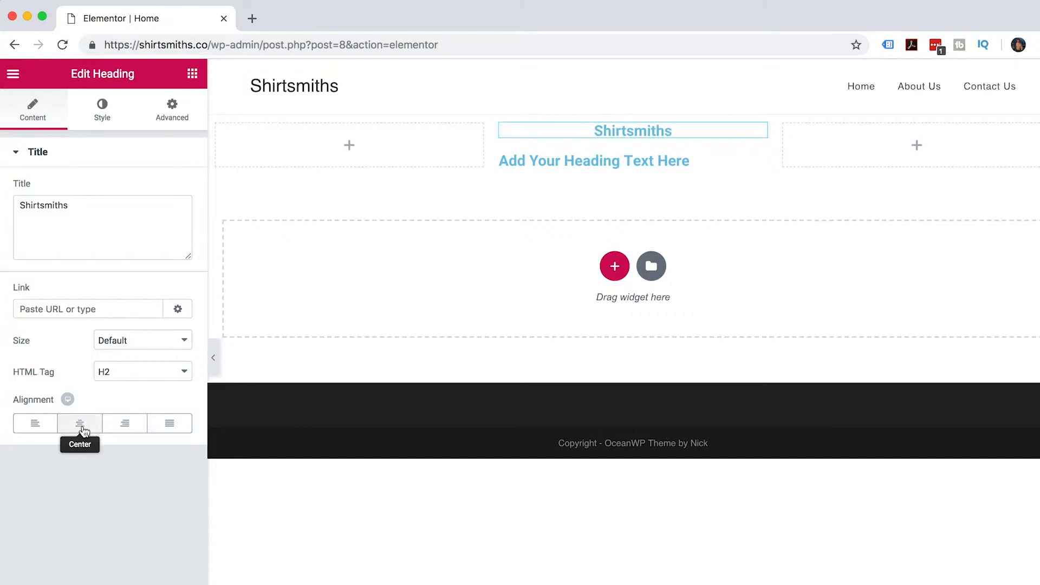
{"action": "left_click", "coordinate": [151, 379]}
{"action": "left_click", "coordinate": [134, 356]}
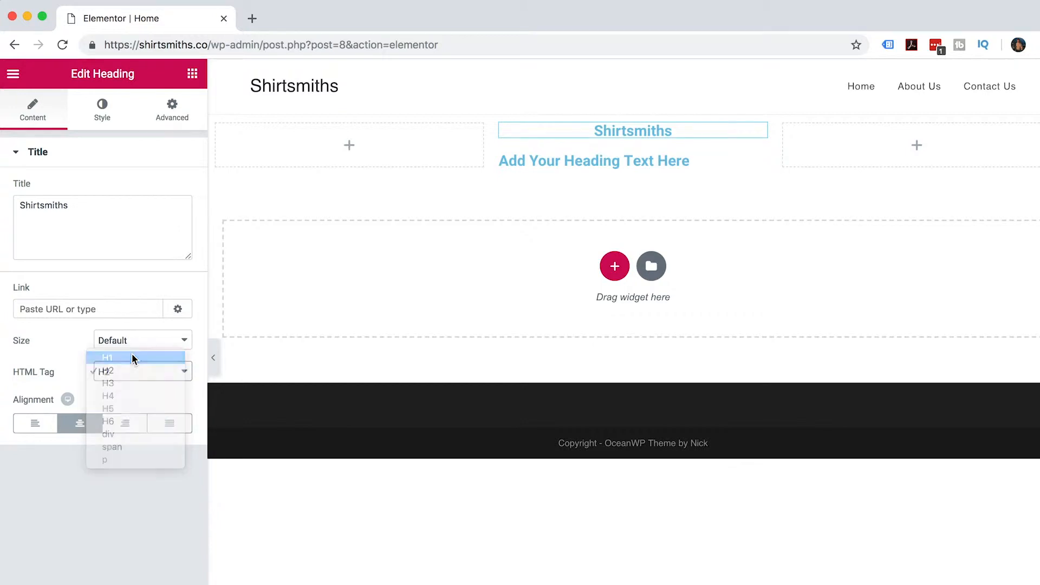
- Set the text color of the Shirtsmiths heading to black (#000000)
{"action": "left_click", "coordinate": [107, 117]}
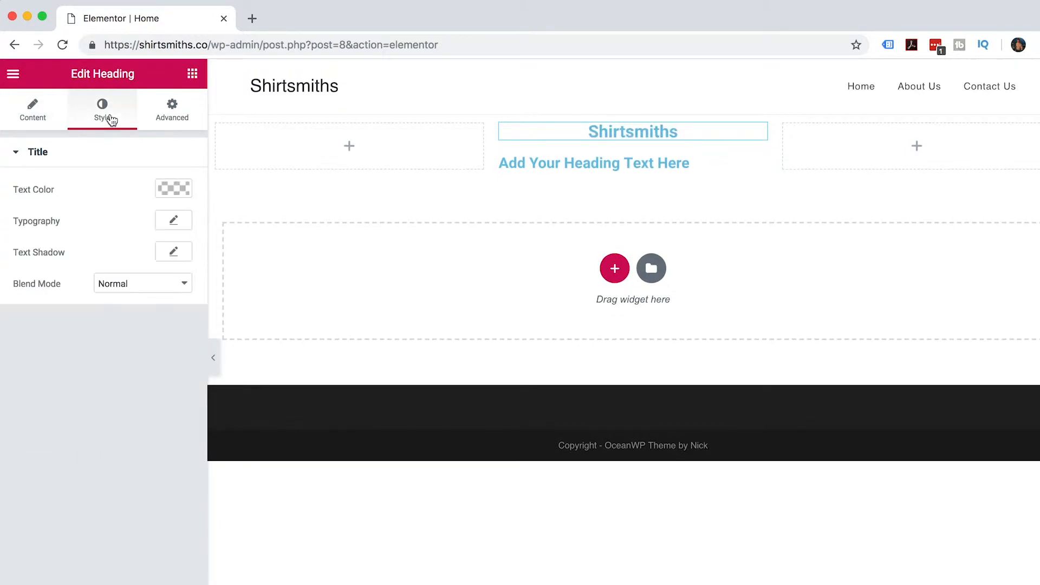
{"action": "left_click", "coordinate": [172, 186]}
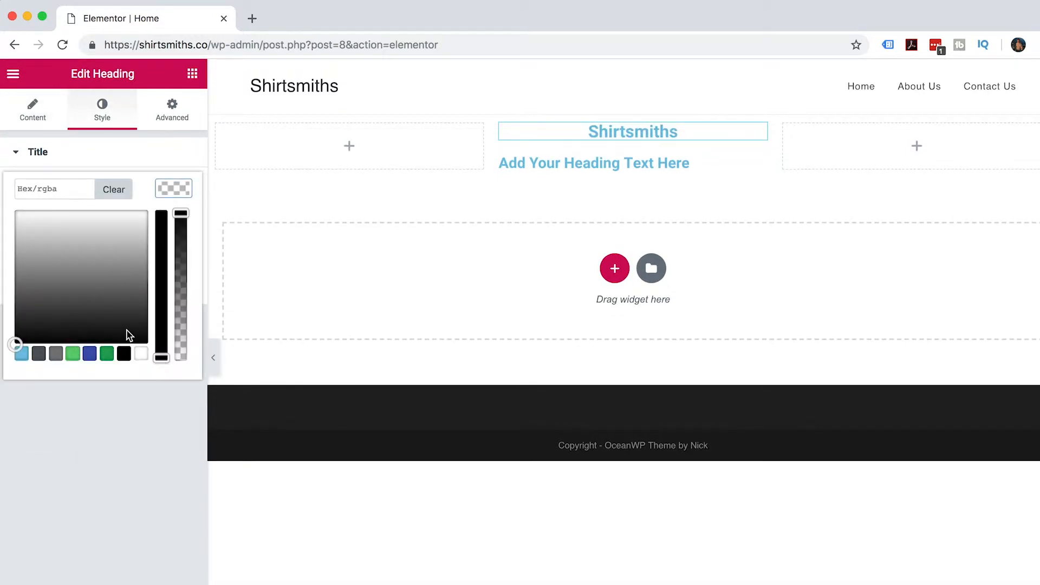
{"action": "left_click", "coordinate": [123, 354]}
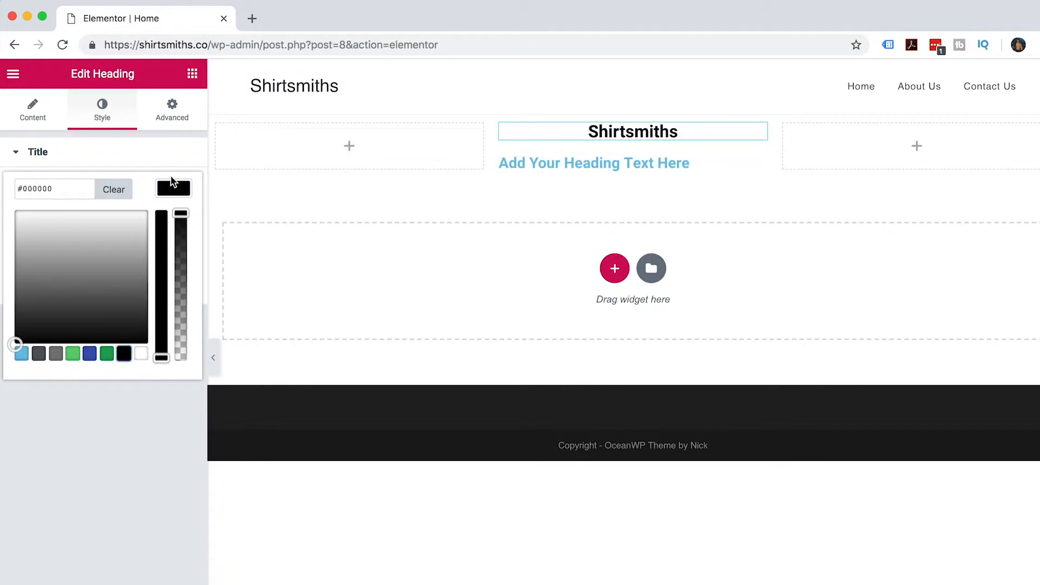
{"action": "left_click", "coordinate": [170, 193]}
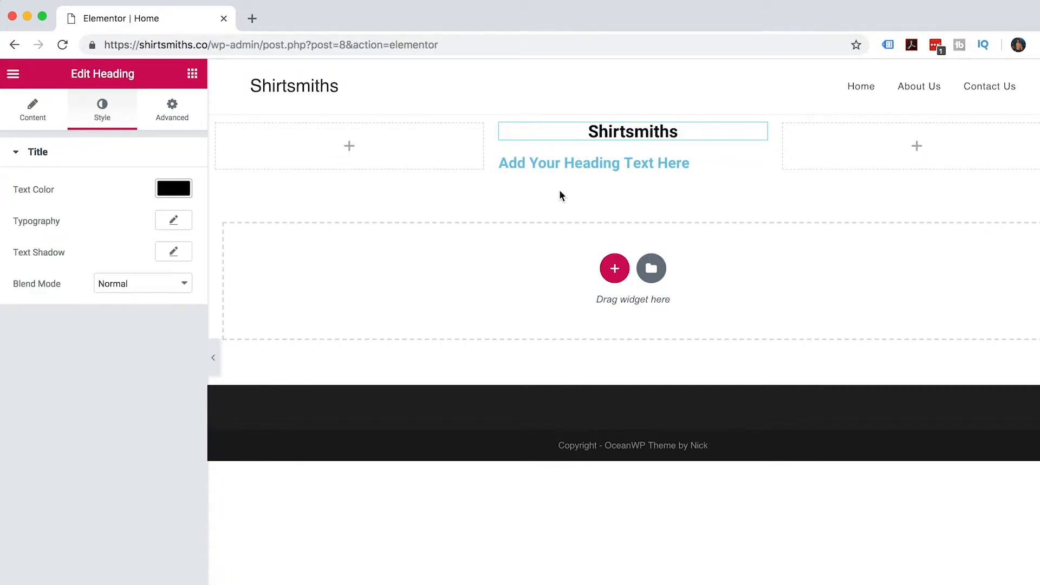
- Set the Shirtsmiths heading's typography to a size of 55 px and a weight of 400
{"action": "left_click", "coordinate": [174, 220]}
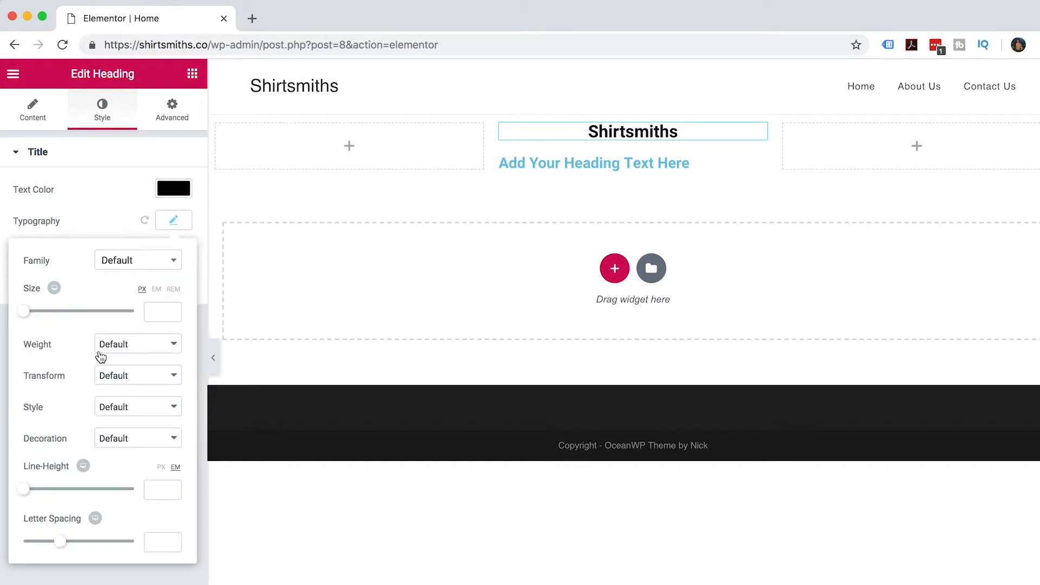
{"action": "left_click_drag", "start_coordinate": [25, 313], "coordinate": [54, 315]}
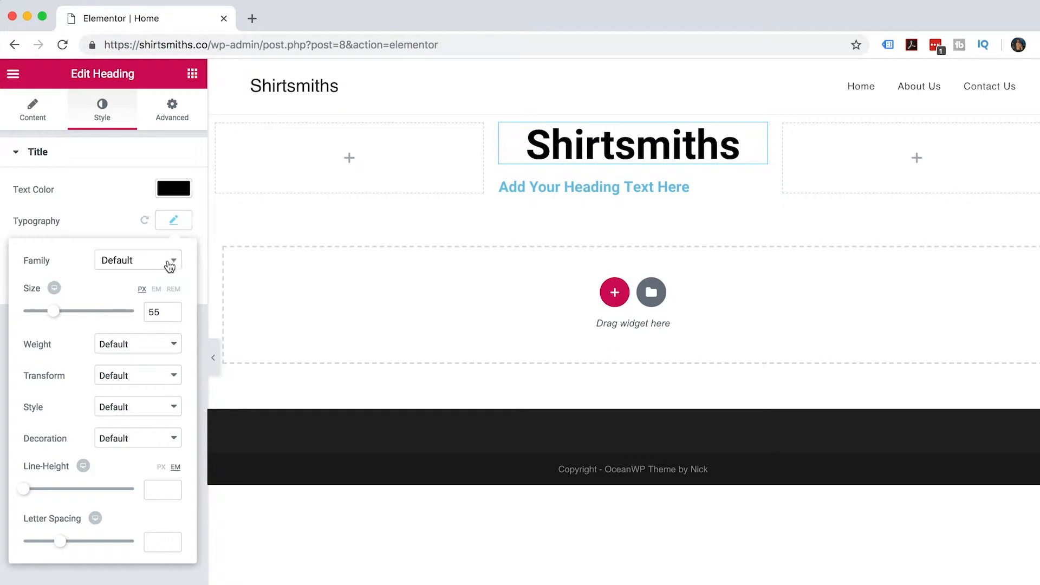
{"action": "left_click", "coordinate": [165, 347]}
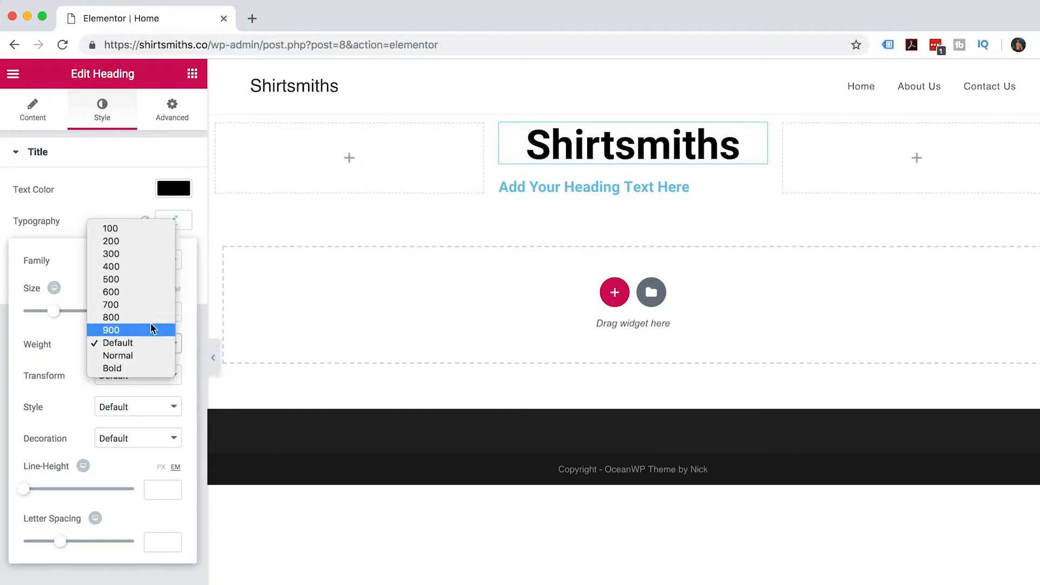
{"action": "left_click", "coordinate": [124, 268]}
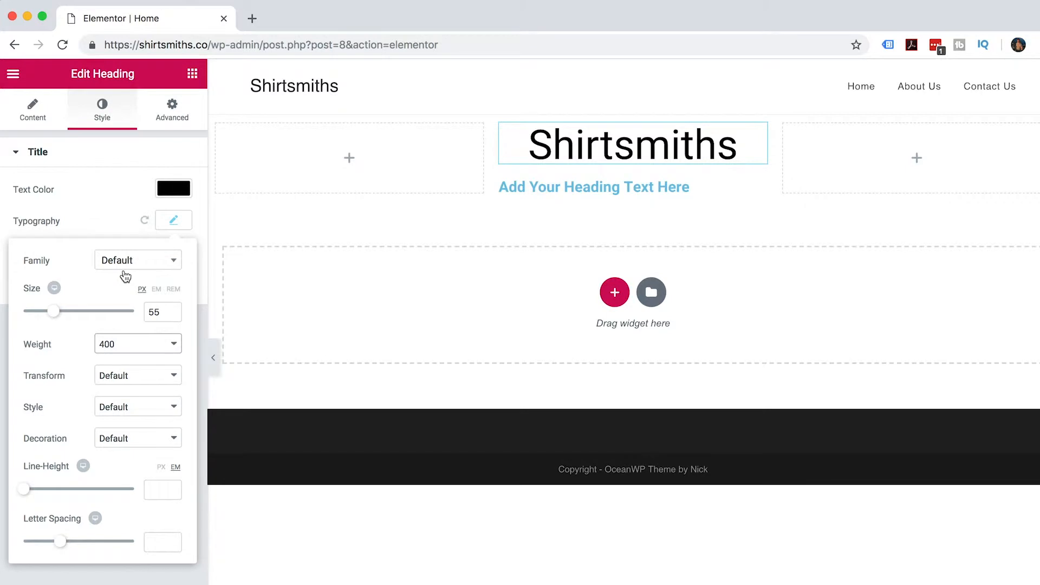
{"action": "left_click", "coordinate": [173, 223]}
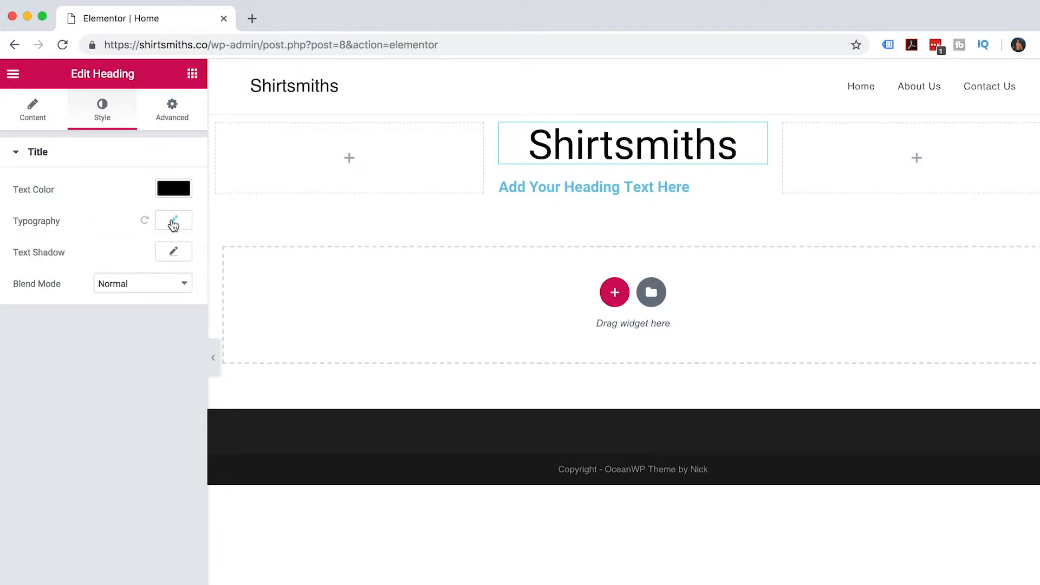
- Set the Shirtsmiths heading's line height to 1 em and its letter spacing to 2.2
{"action": "left_click", "coordinate": [174, 224]}
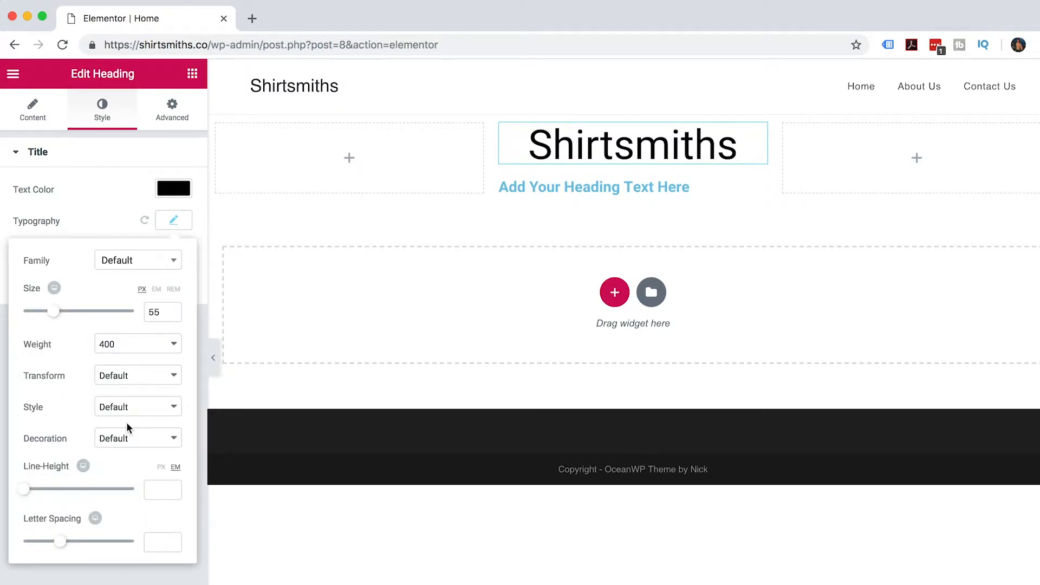
{"action": "mouse_move", "coordinate": [24, 489]}
{"action": "left_mouse_down"}
{"action": "mouse_move", "coordinate": [47, 490]}
{"action": "mouse_move", "coordinate": [35, 492]}
{"action": "left_mouse_up"}
{"action": "left_click_drag", "start_coordinate": [62, 548], "coordinate": [77, 549]}
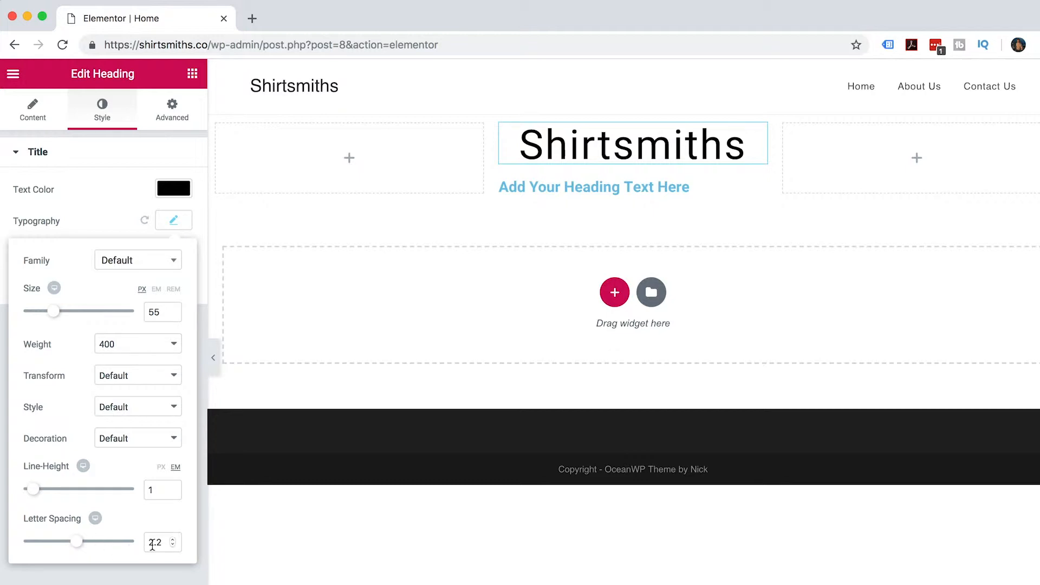
- Change the second heading's text to "Look Good Feel Good" and center it
{"action": "left_click", "coordinate": [174, 221]}
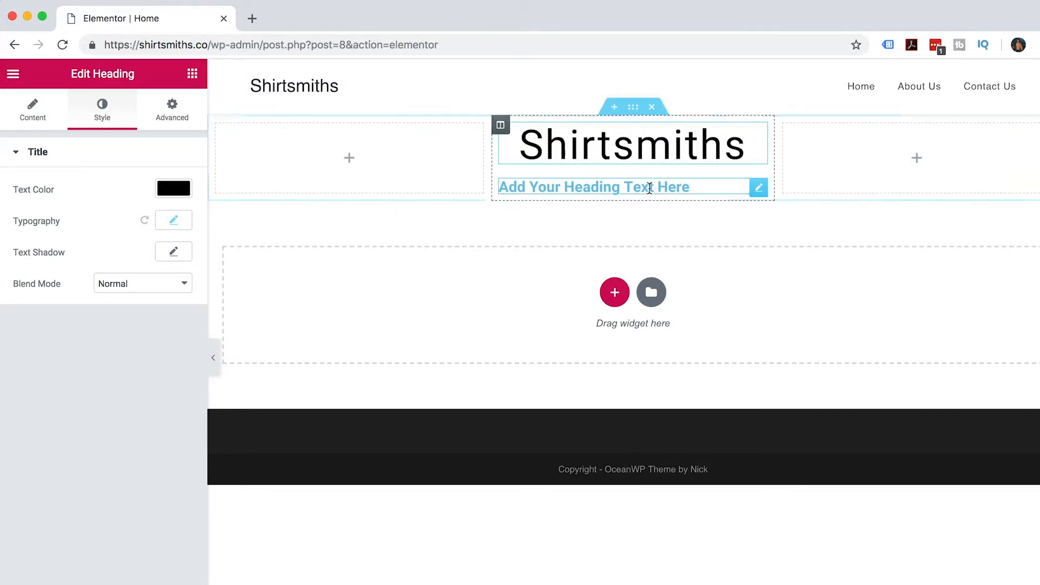
{"action": "left_click", "coordinate": [690, 187]}
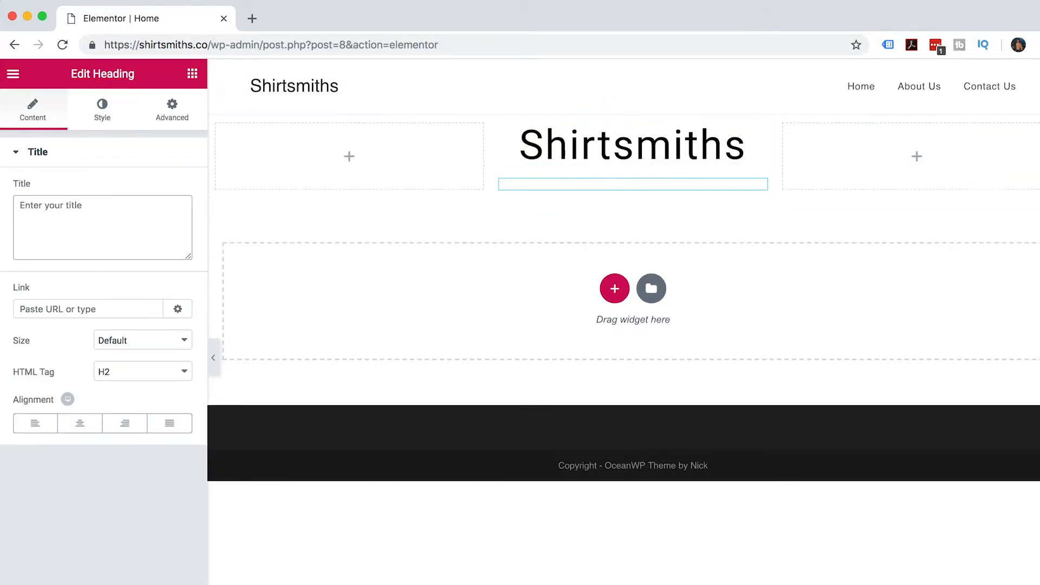
{"action": "type", "text": "Look"}
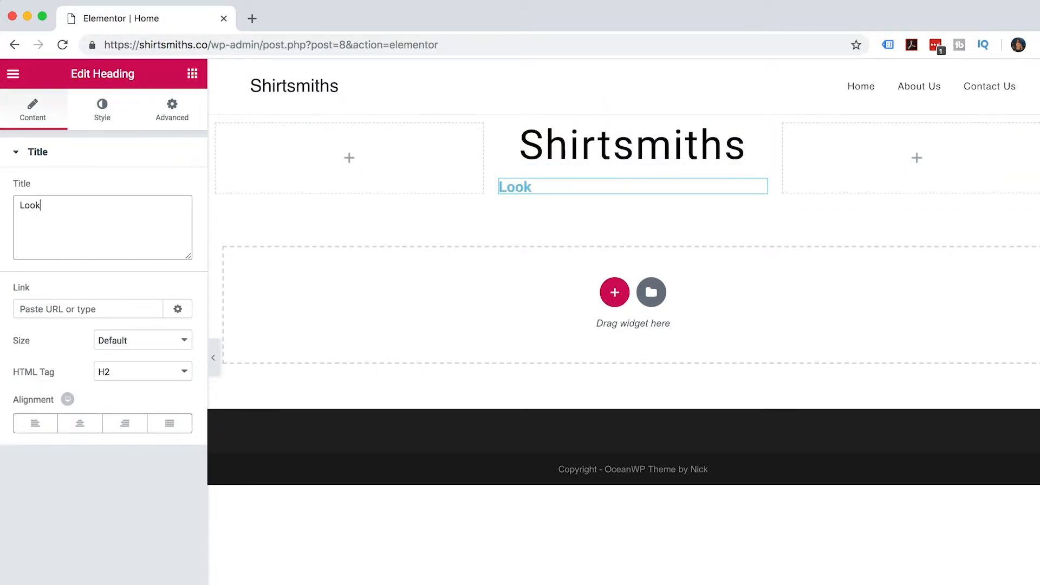
{"action": "type", "text": " Good Feel Good"}
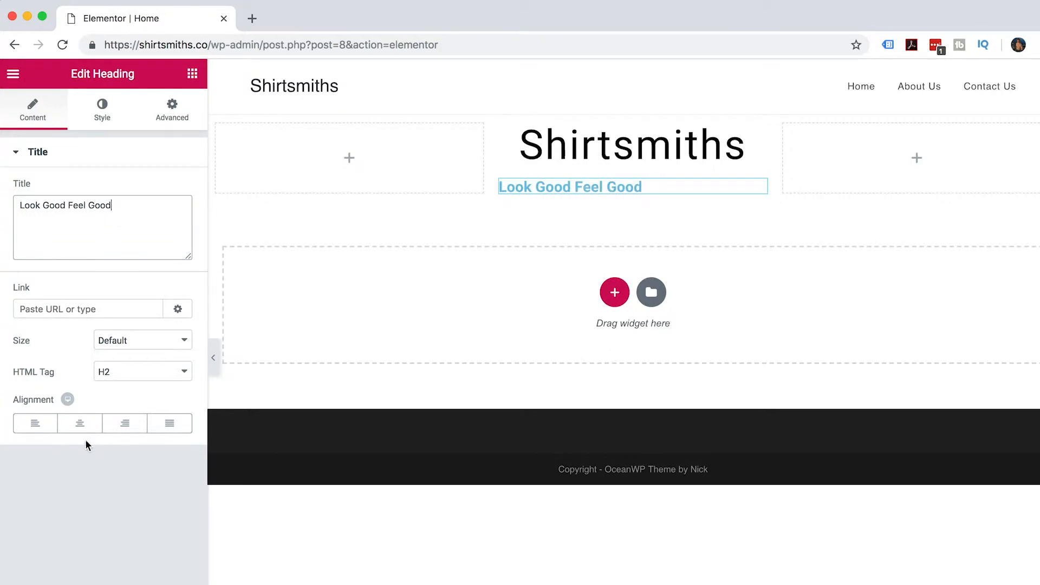
{"action": "left_click", "coordinate": [79, 423]}
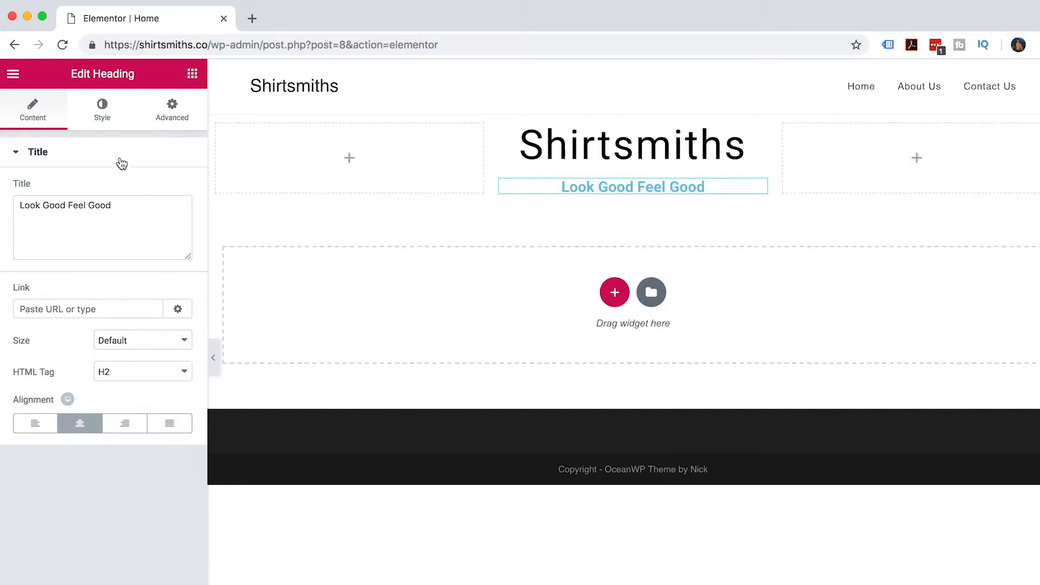
- Set the text color of the "Look Good Feel Good" heading to black
{"action": "left_click", "coordinate": [103, 114]}
{"action": "left_click", "coordinate": [170, 190]}
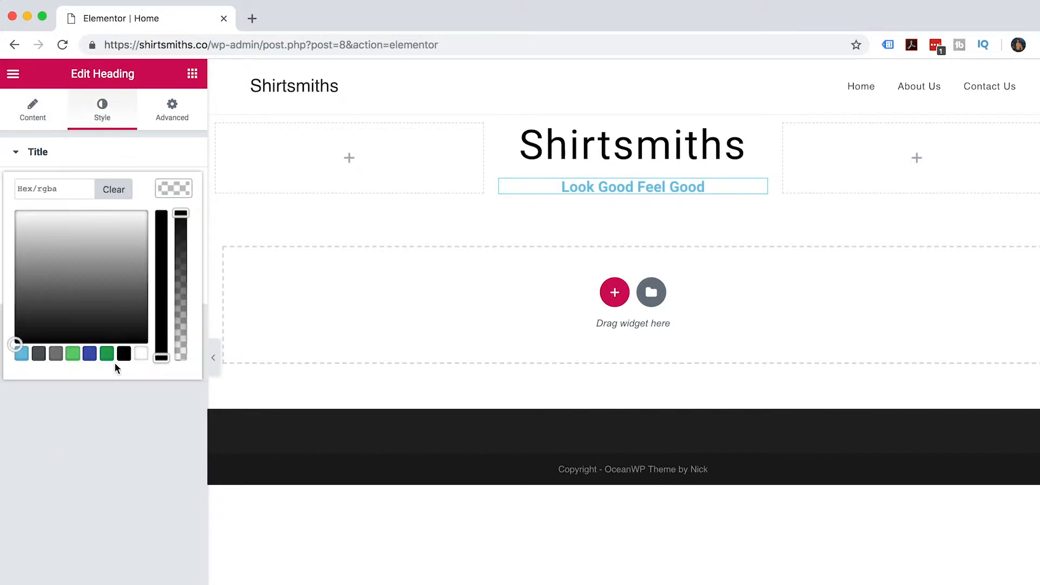
{"action": "left_click", "coordinate": [121, 354]}
{"action": "left_click", "coordinate": [175, 191]}
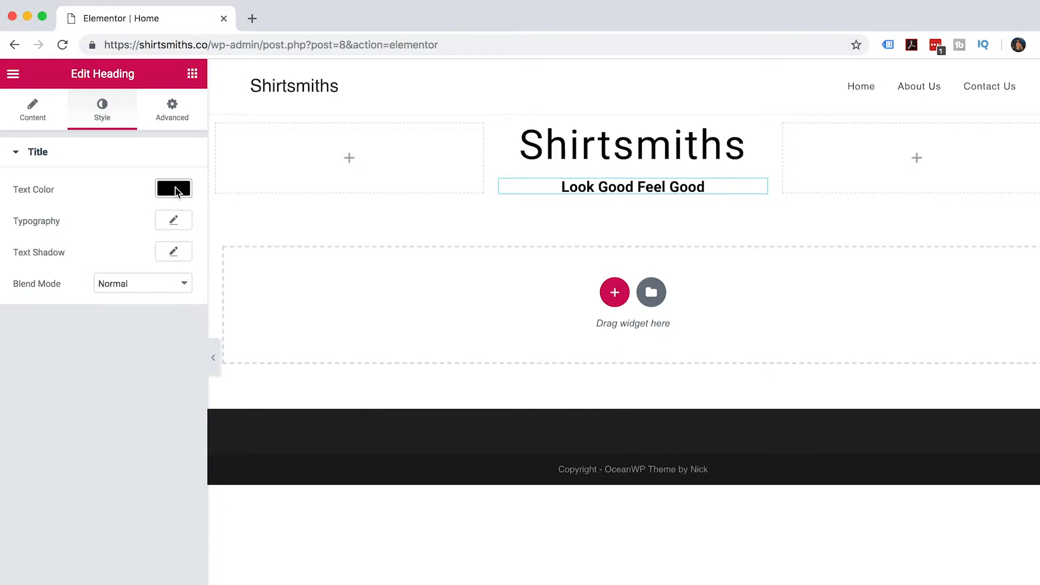
- Set the "Look Good Feel Good" heading's typography to a size of 29 px and a weight of 300
{"action": "left_click", "coordinate": [183, 222]}
{"action": "left_click_drag", "start_coordinate": [26, 316], "coordinate": [43, 317]}
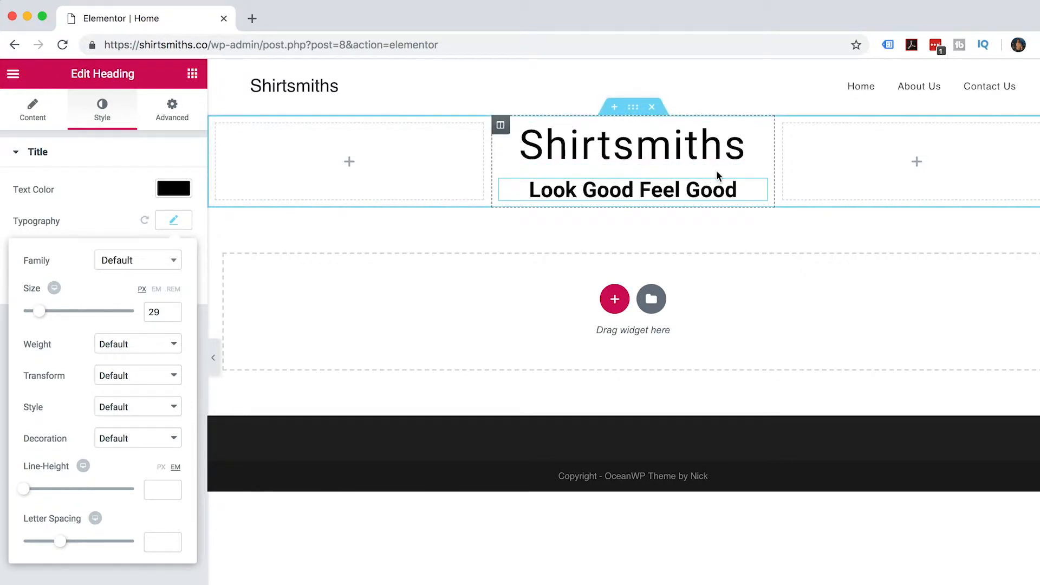
{"action": "left_click", "coordinate": [137, 346]}
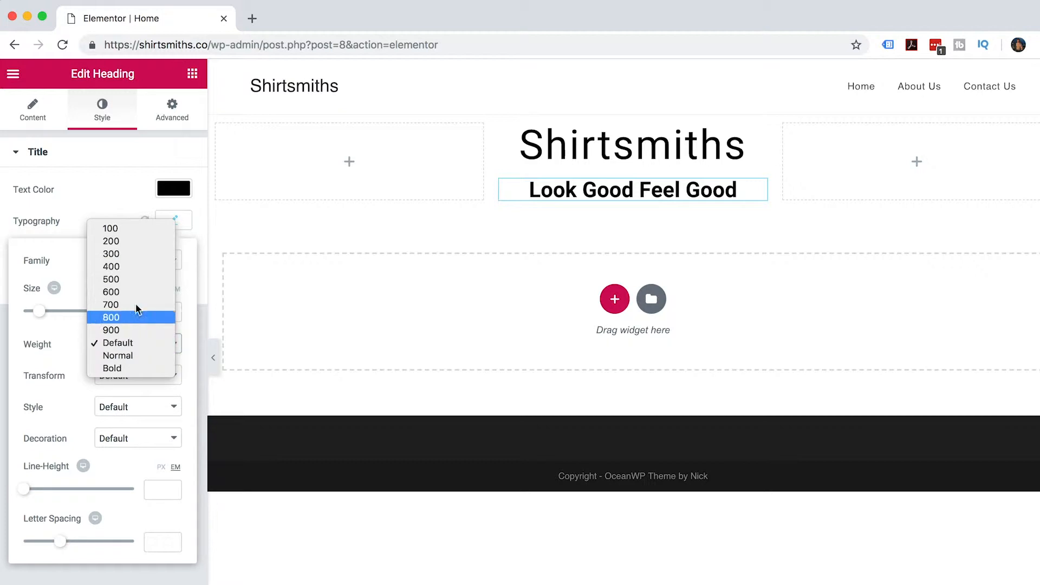
{"action": "left_click", "coordinate": [129, 255]}
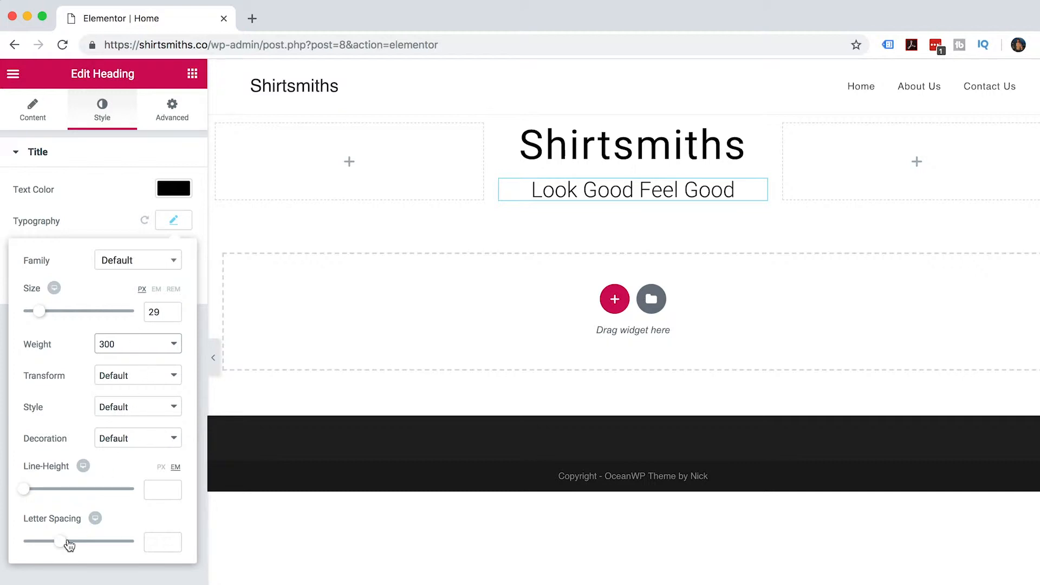
{"action": "left_click", "coordinate": [172, 222]}
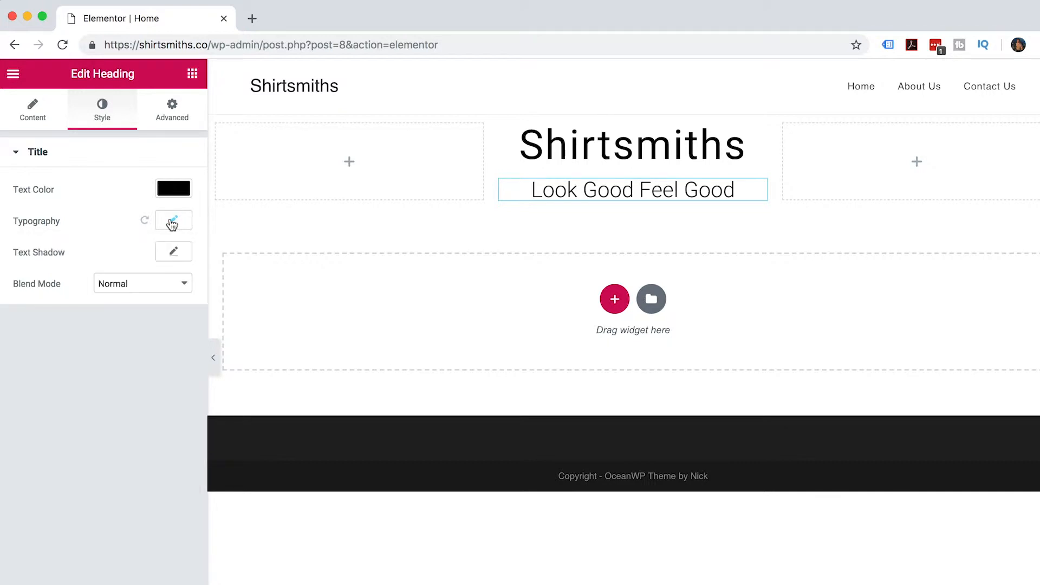
- Open the style settings of the three-column hero section and choose the Classic background type
{"action": "mouse_move", "coordinate": [388, 179]}
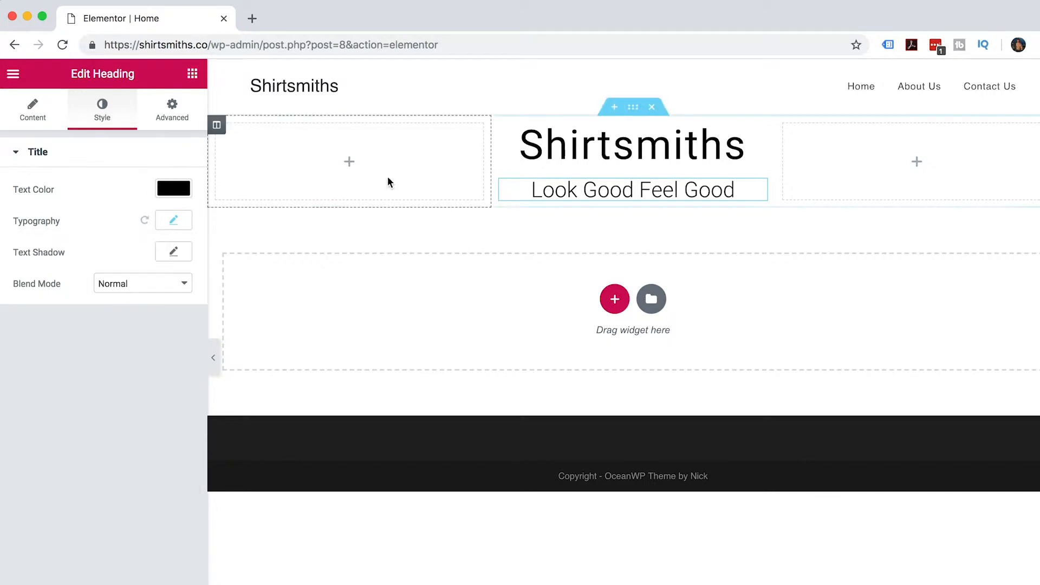
{"action": "left_click", "coordinate": [633, 110]}
{"action": "left_click", "coordinate": [660, 220]}
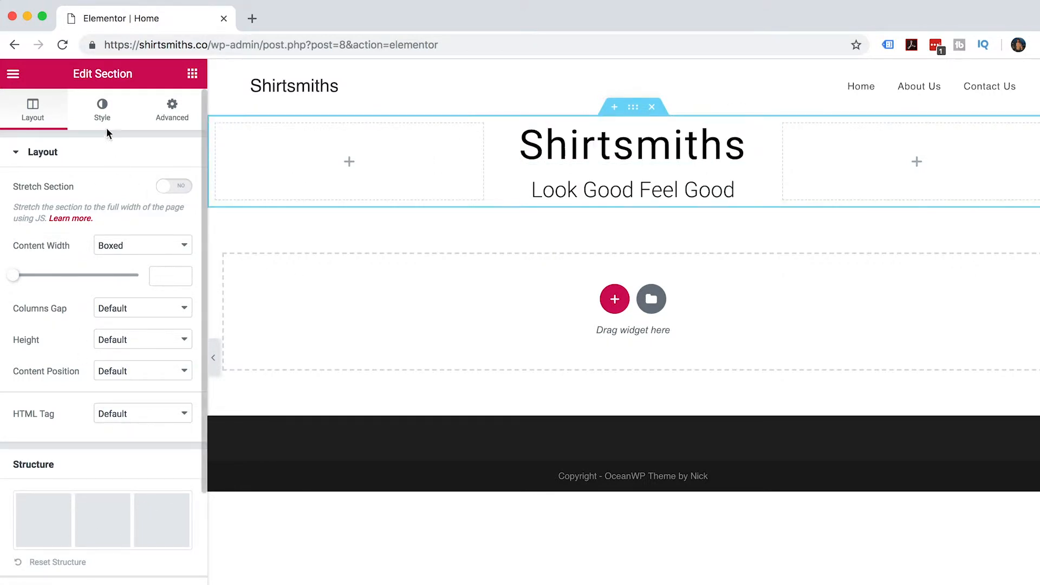
{"action": "left_click", "coordinate": [103, 111]}
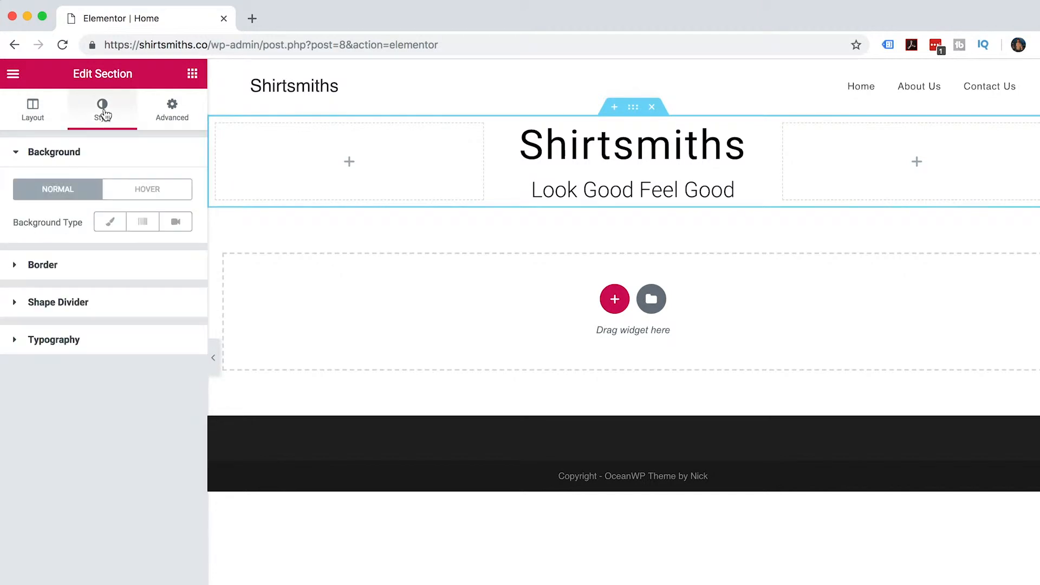
{"action": "left_click", "coordinate": [110, 221]}
- Try a gray background color (#969696) on the hero section and clear it again
{"action": "left_click", "coordinate": [167, 251]}
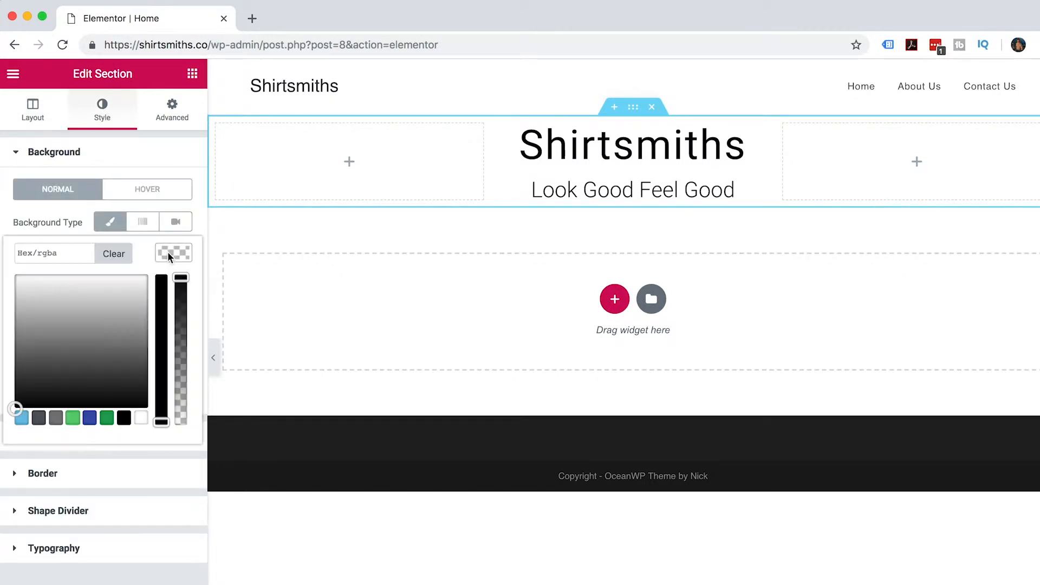
{"action": "left_click_drag", "start_coordinate": [18, 334], "coordinate": [10, 331]}
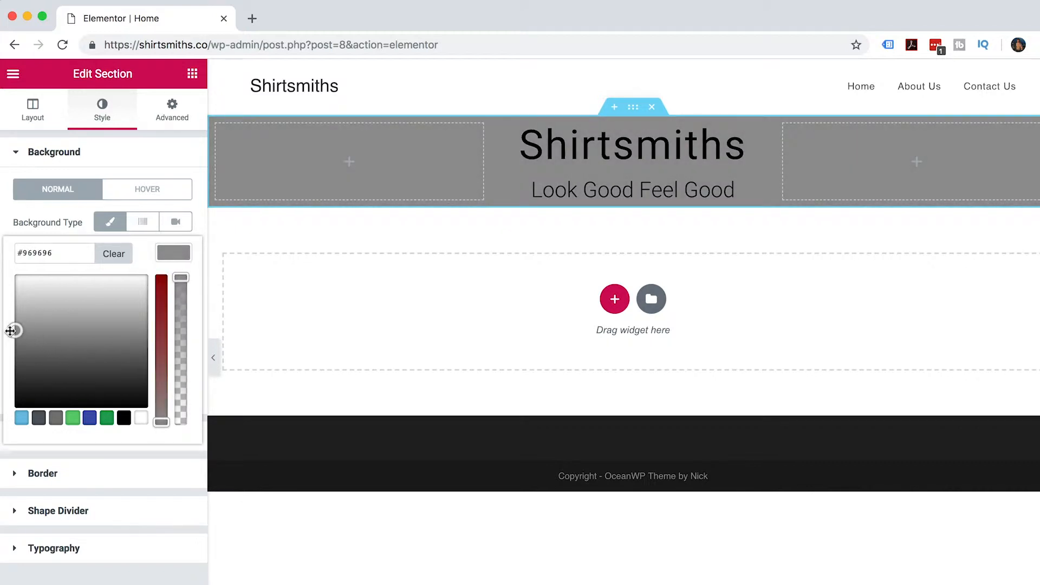
{"action": "left_click", "coordinate": [125, 252]}
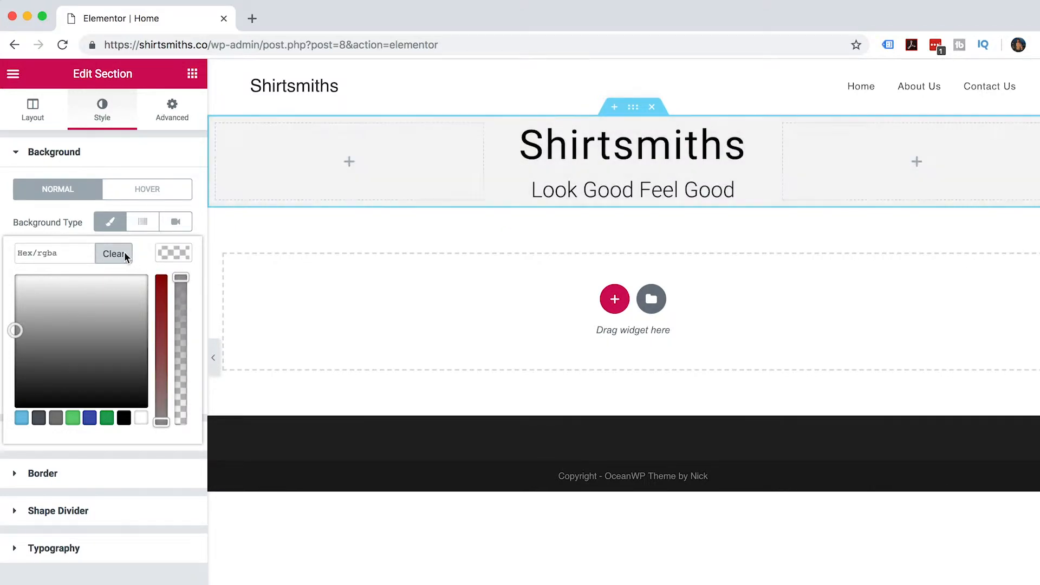
{"action": "left_click", "coordinate": [114, 234]}
{"action": "left_click", "coordinate": [113, 234]}
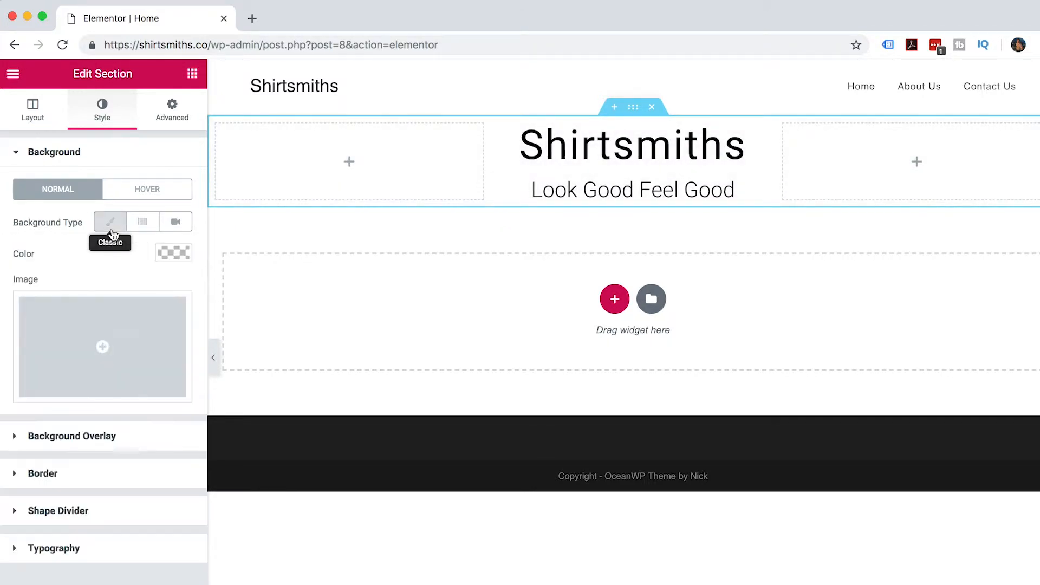
- Upload Shirtsmiths-Suits.jpg from the Resized Images folder for the hero section's background image
{"action": "left_click", "coordinate": [100, 332]}
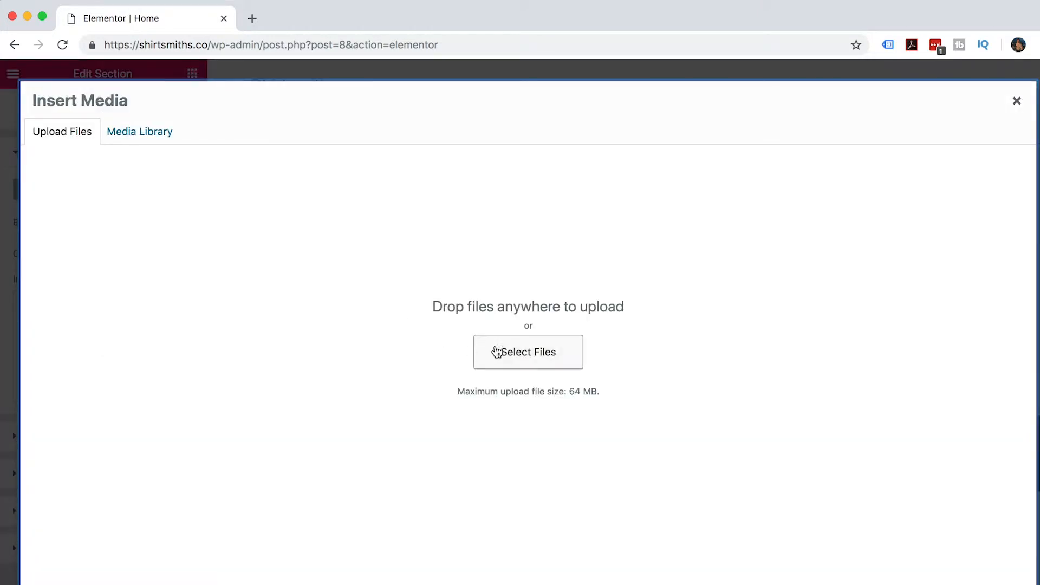
{"action": "left_click", "coordinate": [514, 353]}
{"action": "double_click", "coordinate": [515, 115]}
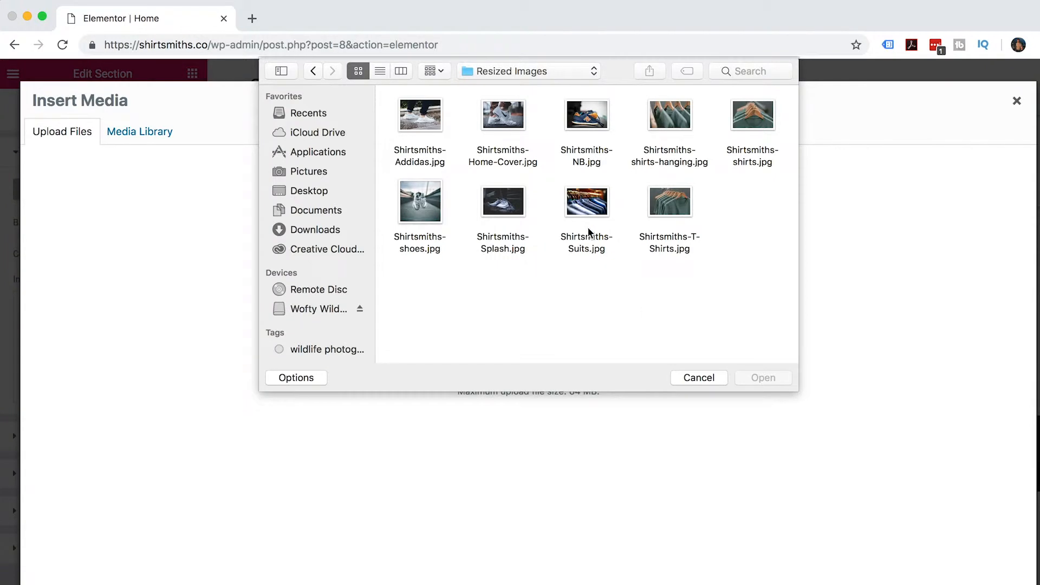
{"action": "double_click", "coordinate": [590, 201]}
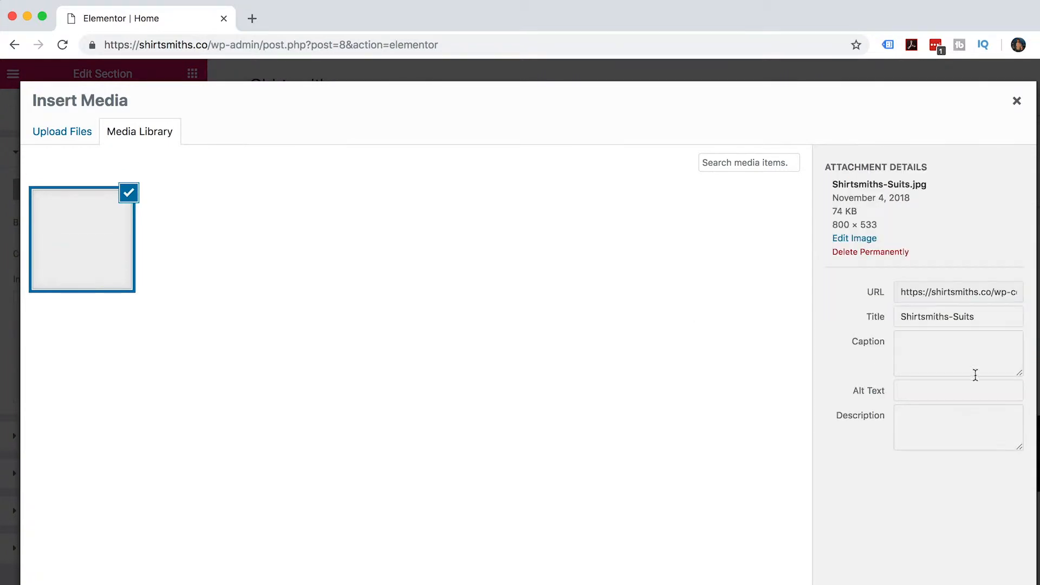
- Copy the image title "Shirtsmiths-Suits" into its alt text and insert the image as the section background
{"action": "left_click_drag", "start_coordinate": [983, 317], "coordinate": [897, 317]}
{"action": "key", "text": "super+c"}
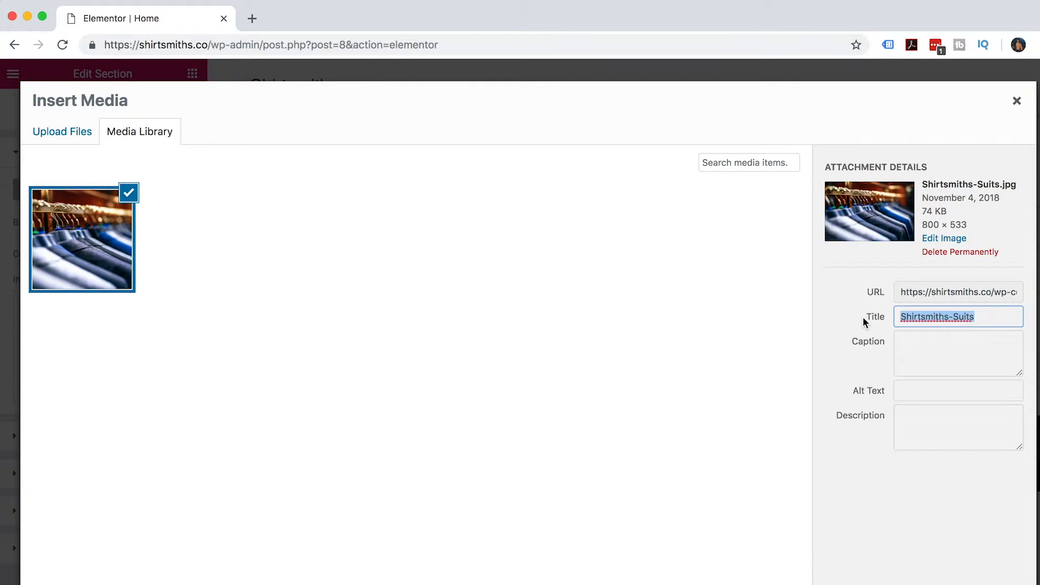
{"action": "left_click", "coordinate": [903, 395]}
{"action": "key", "text": "super+v"}
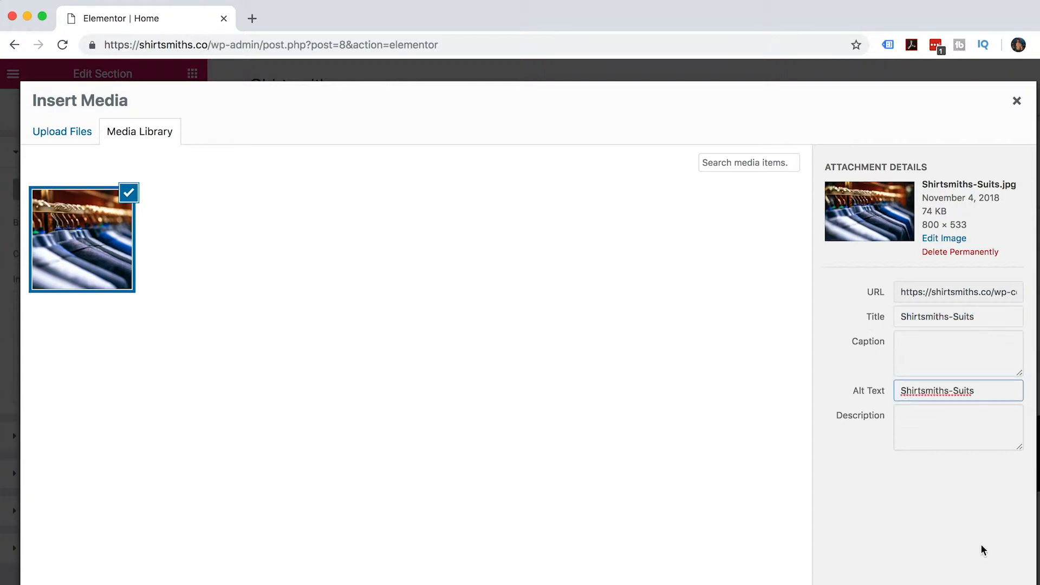
{"action": "left_click", "coordinate": [989, 583]}
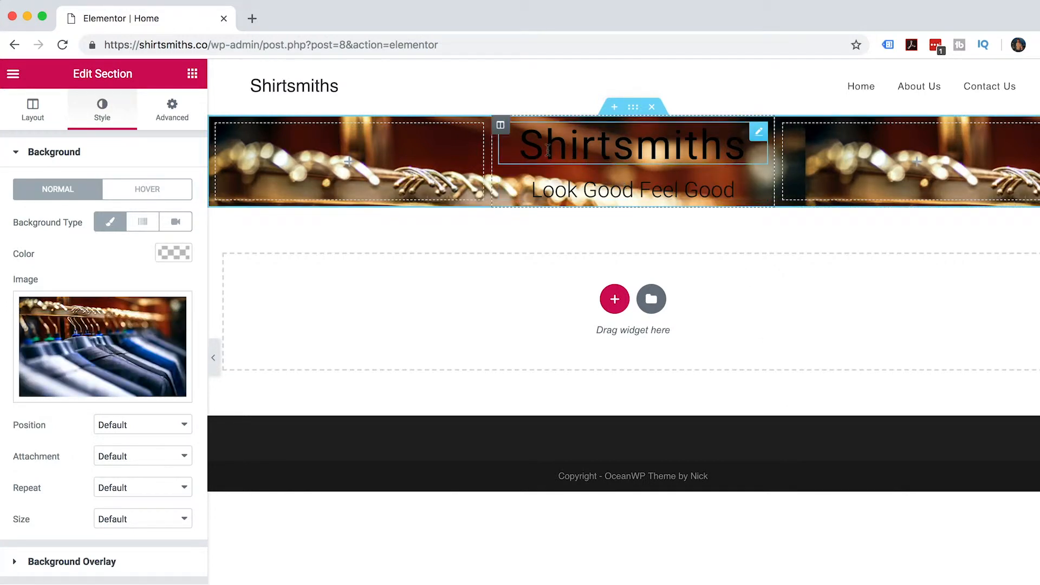
- Unlink the hero section's padding values and set the top and bottom padding to 200 px
{"action": "left_click", "coordinate": [172, 111]}
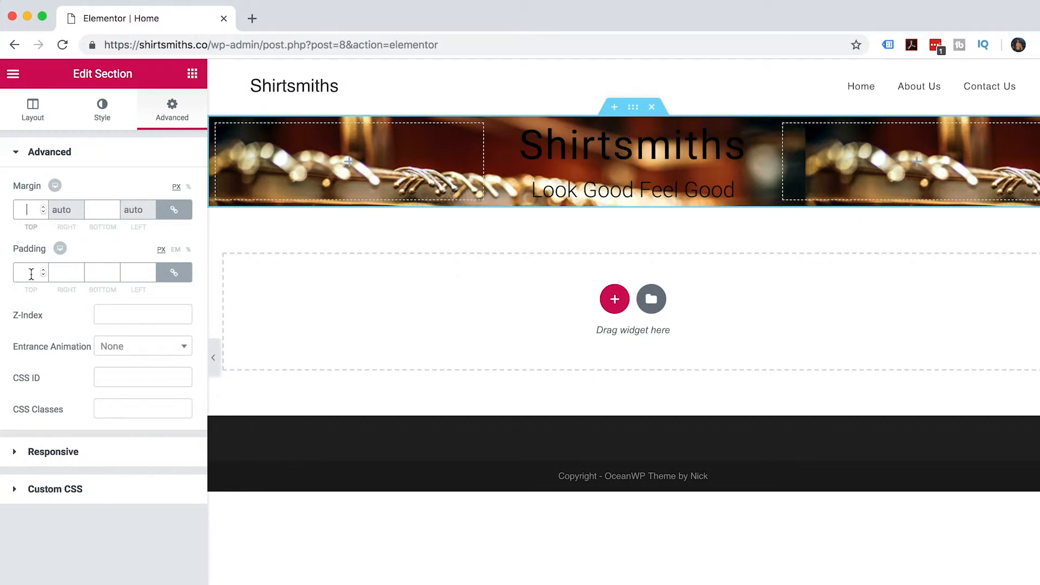
{"action": "left_click", "coordinate": [174, 273]}
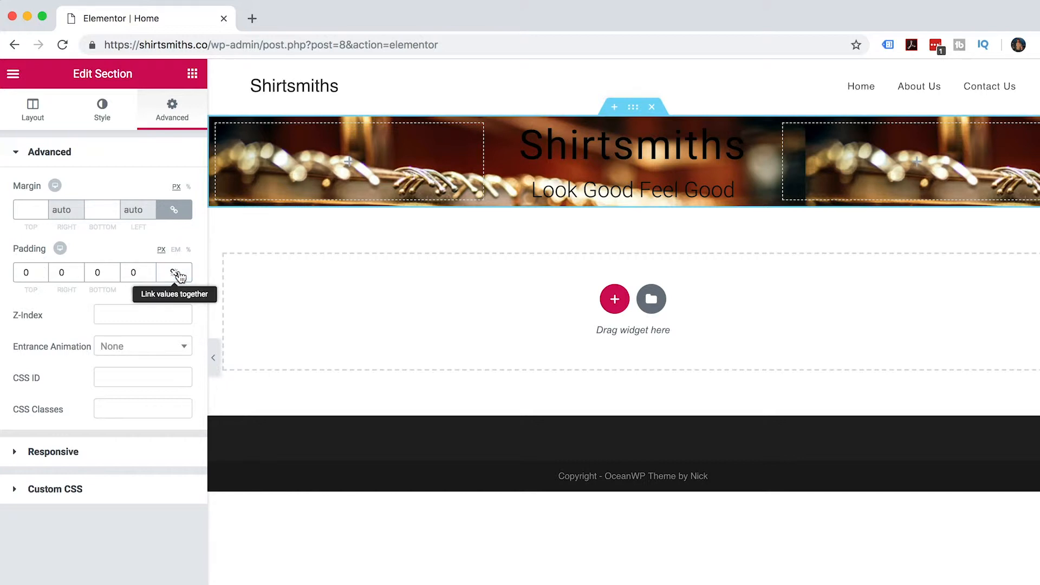
{"action": "left_click", "coordinate": [18, 273]}
{"action": "type", "text": "20"}
{"action": "left_click", "coordinate": [95, 272]}
{"action": "type", "text": "20"}
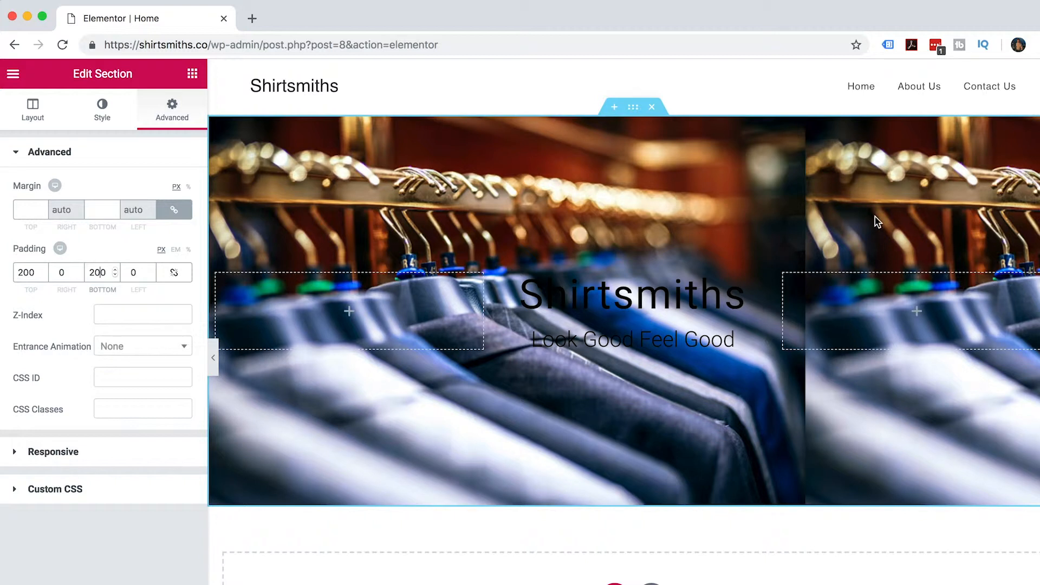
- Set the hero section's background image to No-repeat with a size of Cover
{"action": "left_click", "coordinate": [105, 115]}
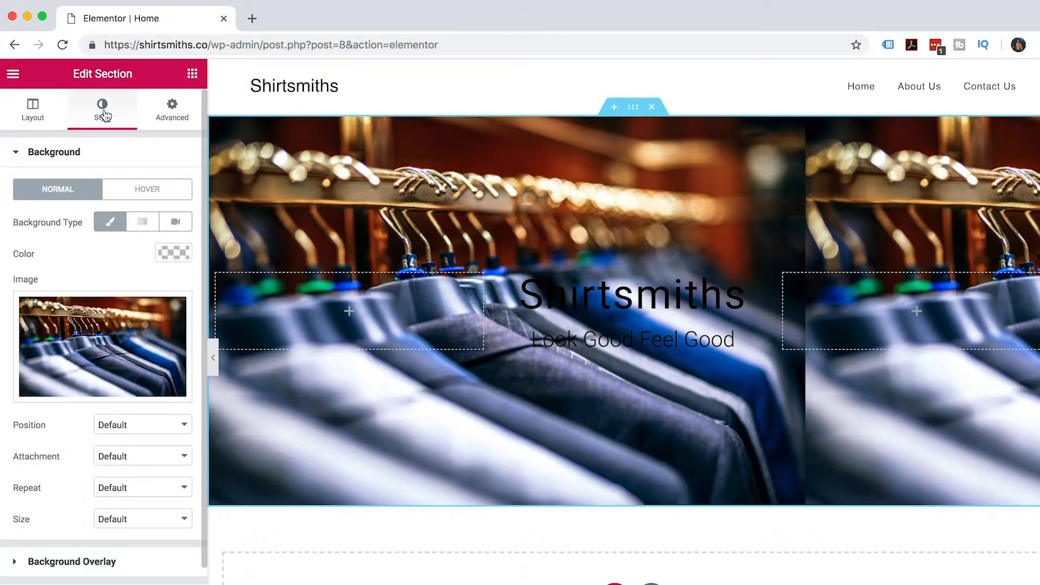
{"action": "left_click", "coordinate": [168, 487]}
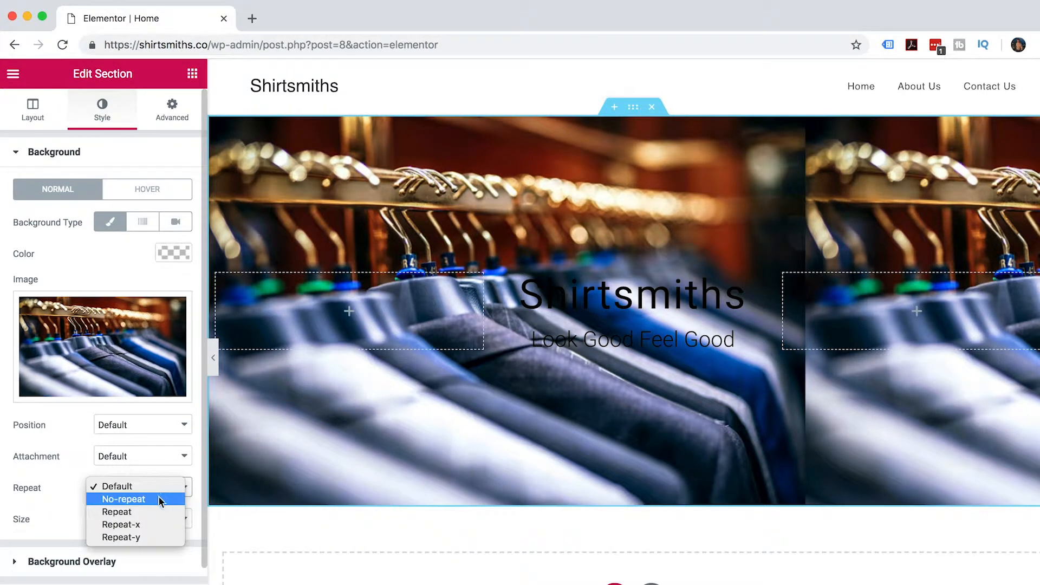
{"action": "left_click", "coordinate": [161, 499]}
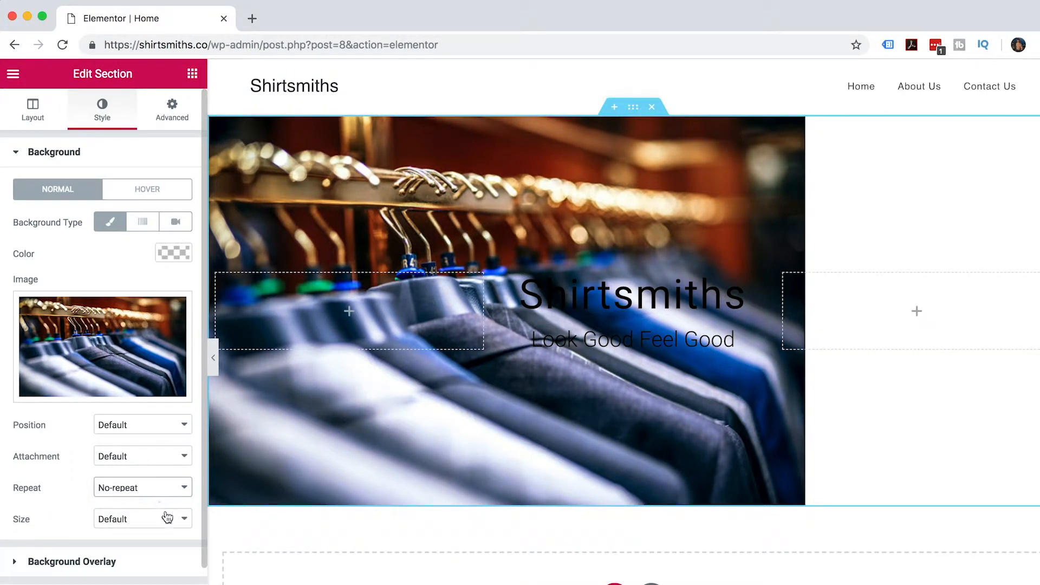
{"action": "left_click", "coordinate": [170, 519]}
{"action": "left_click", "coordinate": [152, 544]}
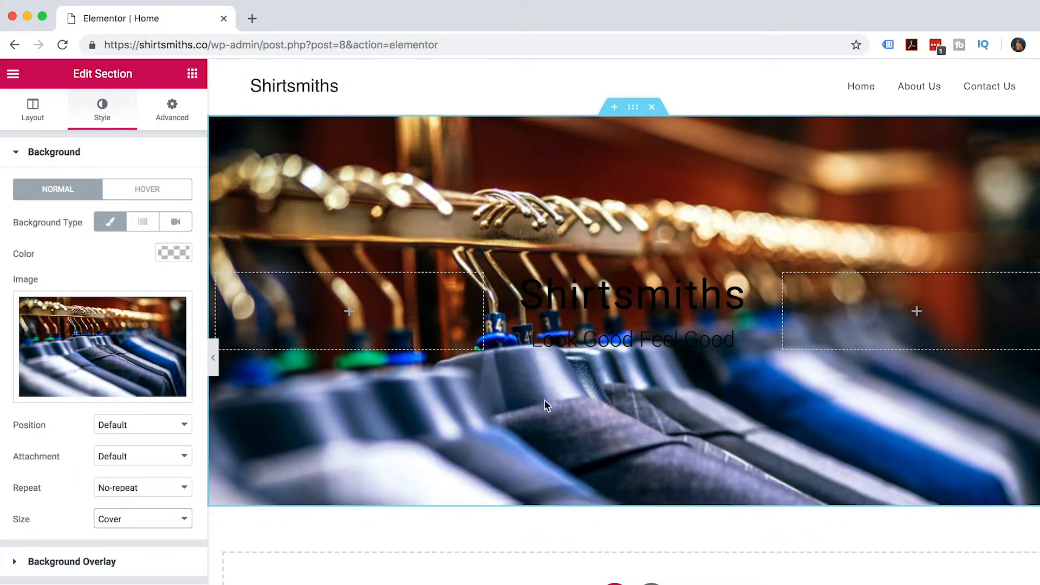
- Increase the hero section's top and bottom padding to 300 px each
{"action": "left_click", "coordinate": [172, 114]}
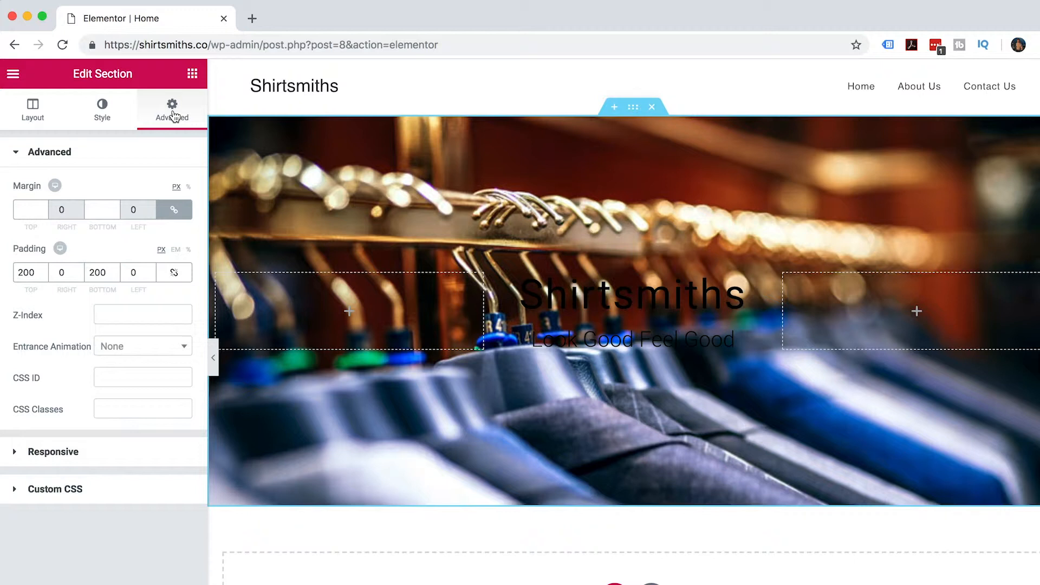
{"action": "left_click", "coordinate": [22, 272]}
{"action": "key", "text": "BackSpace"}
{"action": "type", "text": "3"}
{"action": "left_click", "coordinate": [95, 272]}
{"action": "key", "text": "BackSpace"}
{"action": "type", "text": "3"}
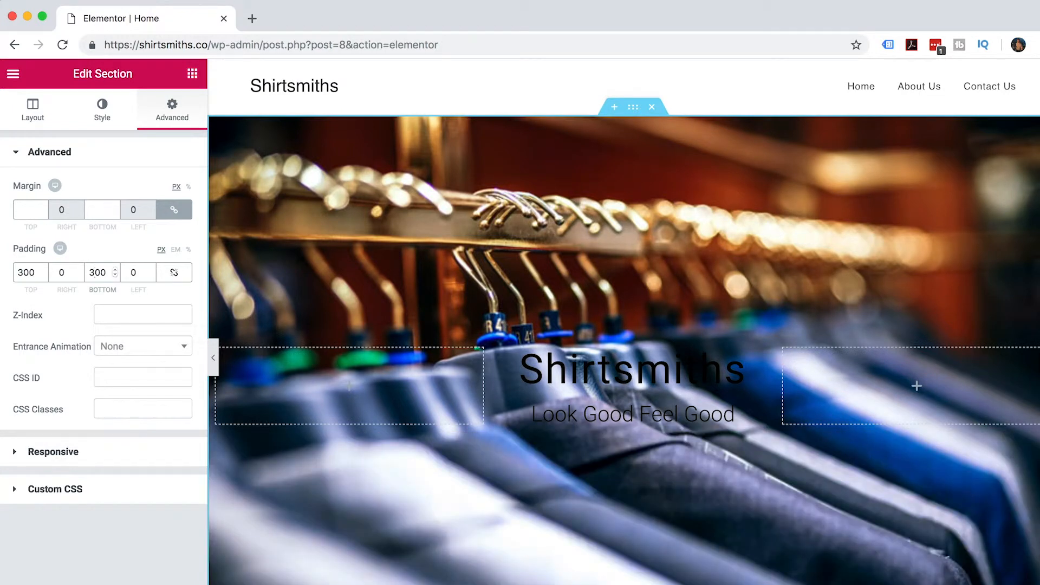
- Try a hero section padding of 200 px at the top and 400 px at the bottom
{"action": "scroll", "coordinate": [675, 229], "scroll_direction": "down", "scroll_amount": 3}
{"action": "scroll", "coordinate": [707, 204], "scroll_direction": "up", "scroll_amount": 1}
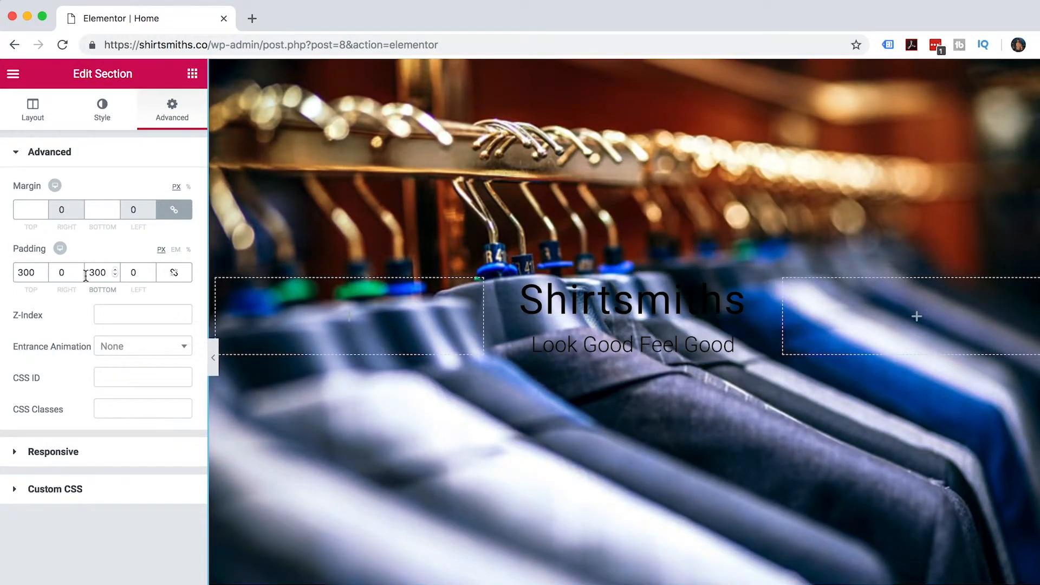
{"action": "key", "text": "BackSpace"}
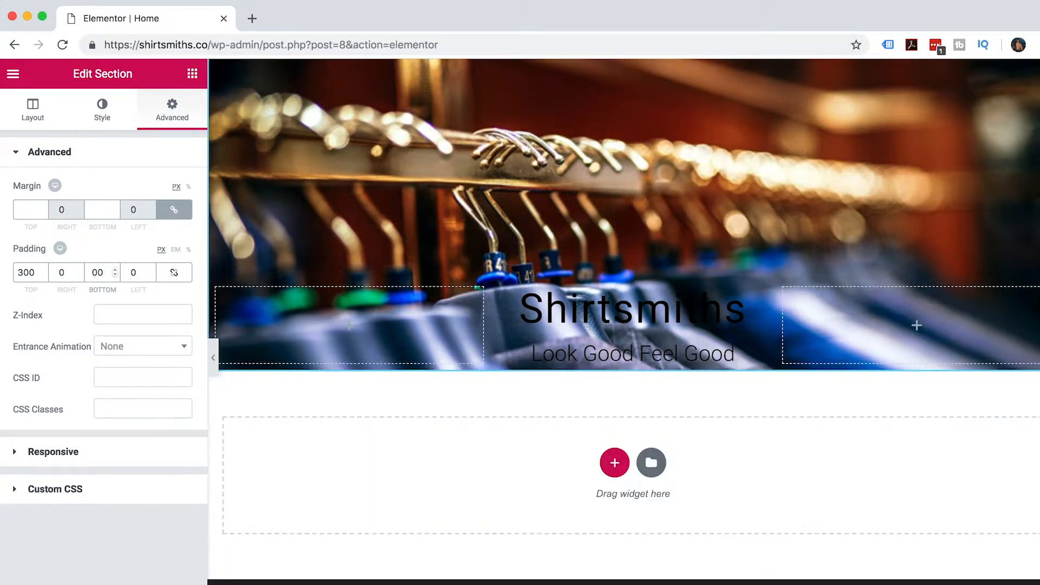
{"action": "type", "text": "4"}
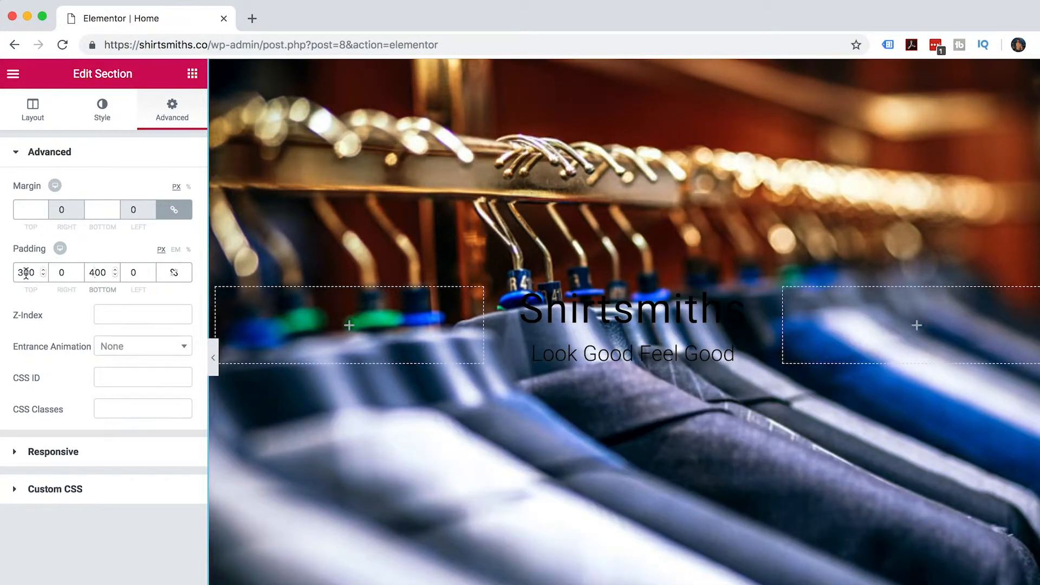
{"action": "key", "text": "BackSpace"}
{"action": "type", "text": "2"}
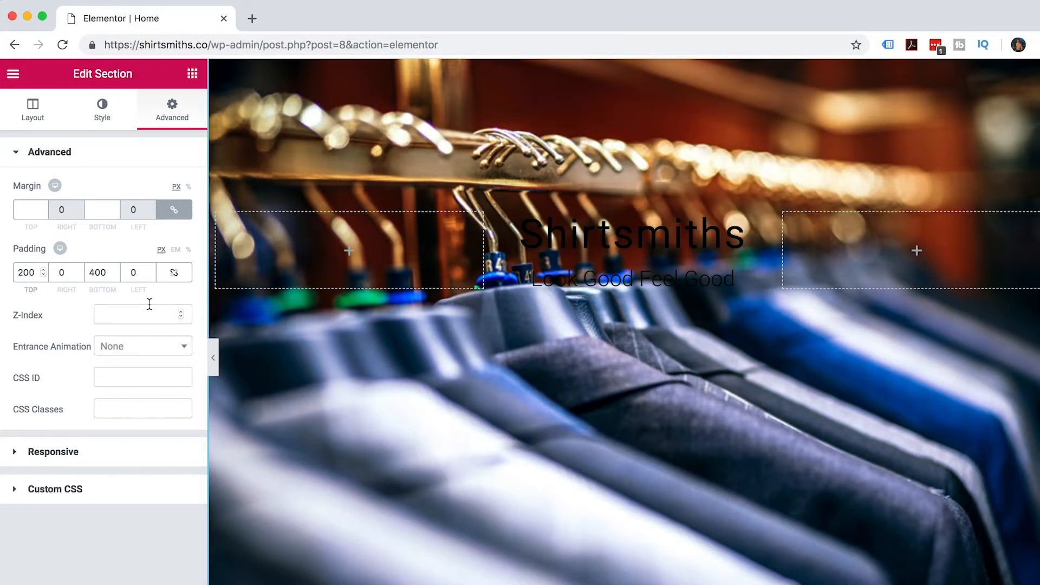
- Set the hero section's padding to 400 px at the top and 200 px at the bottom
{"action": "key", "text": "BackSpace"}
{"action": "type", "text": "4"}
{"action": "left_click", "coordinate": [96, 274]}
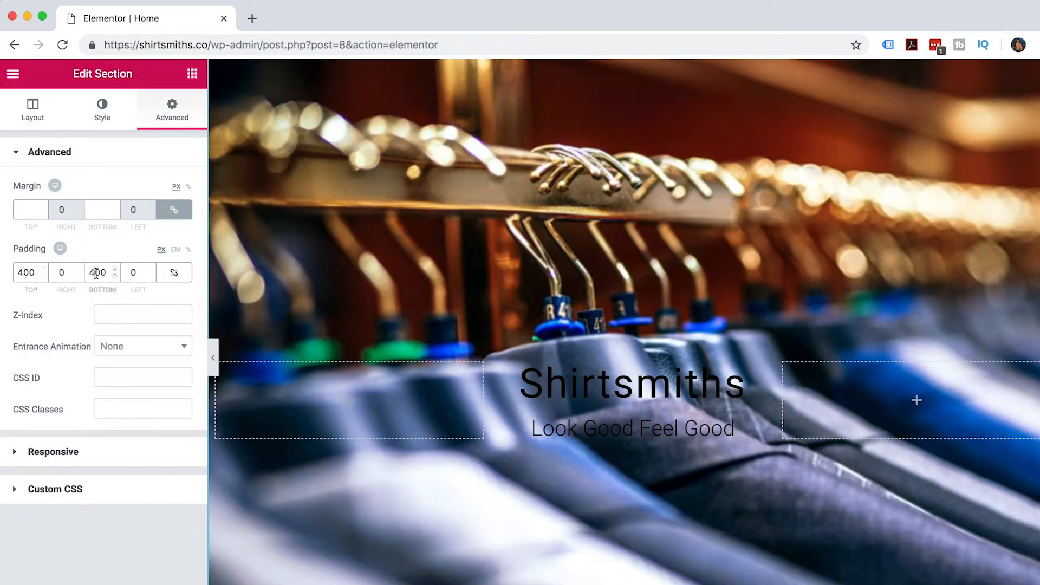
{"action": "key", "text": "BackSpace"}
{"action": "type", "text": "2"}
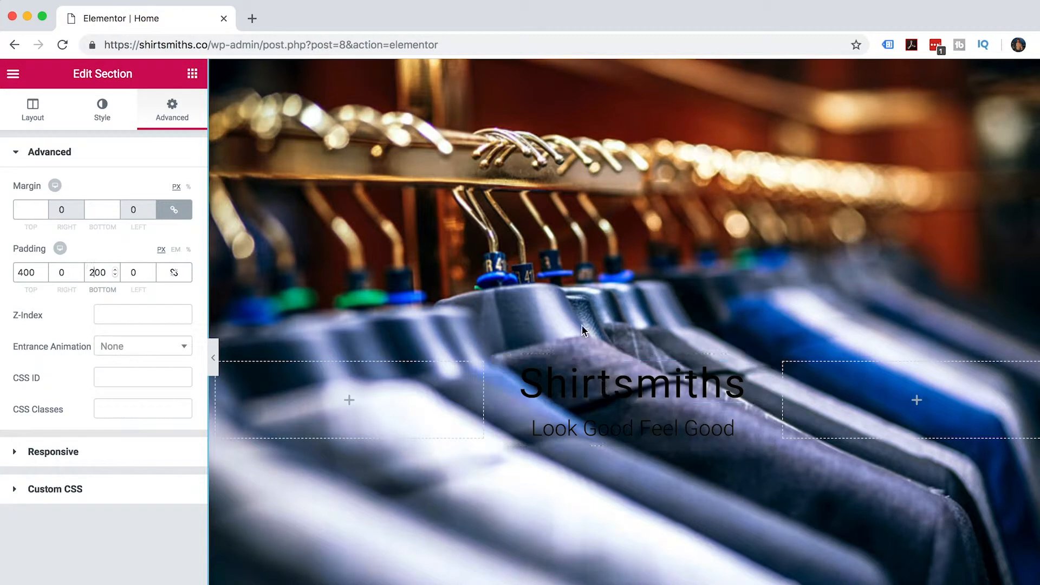
{"action": "scroll", "coordinate": [728, 512], "scroll_direction": "down", "scroll_amount": 3}
{"action": "scroll", "coordinate": [727, 512], "scroll_direction": "up", "scroll_amount": 5}
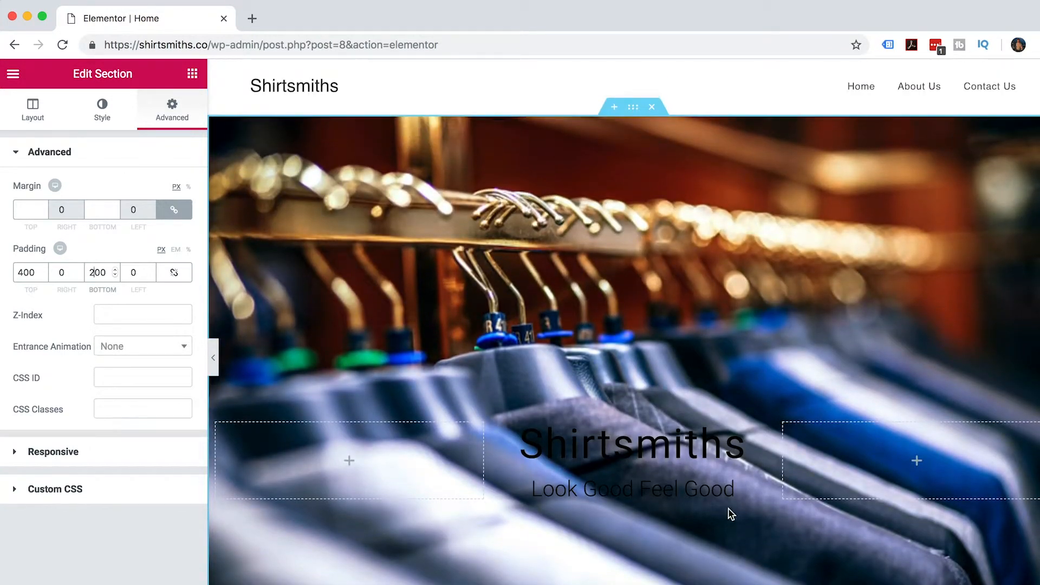
{"action": "scroll", "coordinate": [728, 512], "scroll_direction": "down", "scroll_amount": 2}
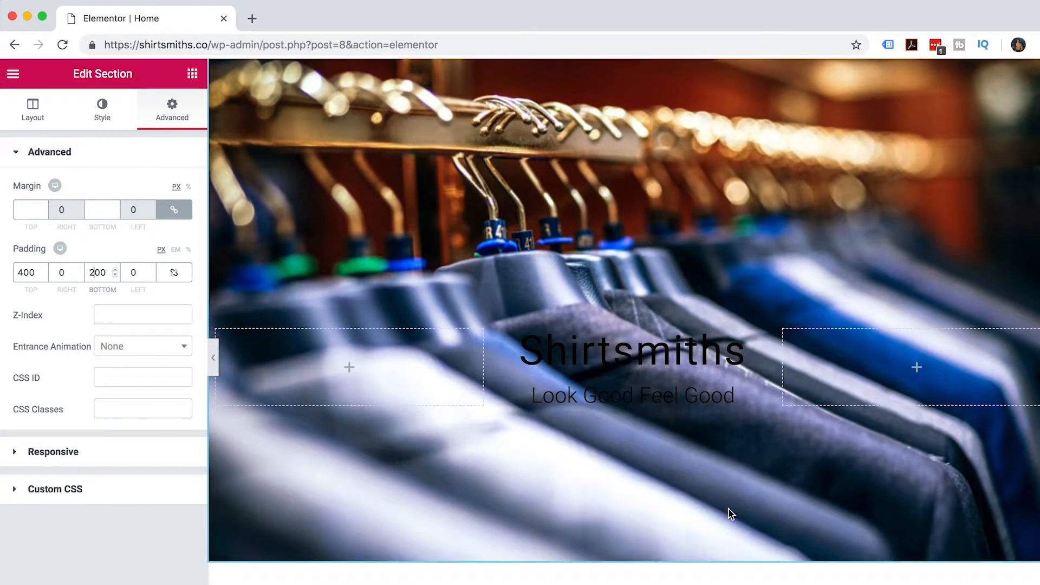
- Set the position of the hero section's background image to Bottom Center
{"action": "left_click", "coordinate": [103, 109]}
{"action": "left_click", "coordinate": [165, 425]}
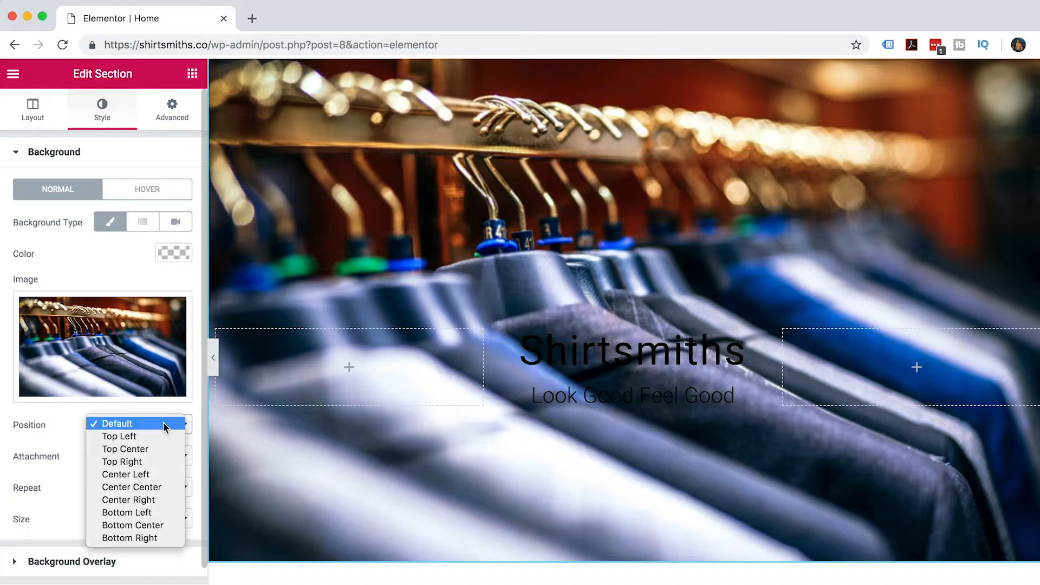
{"action": "left_click", "coordinate": [145, 525]}
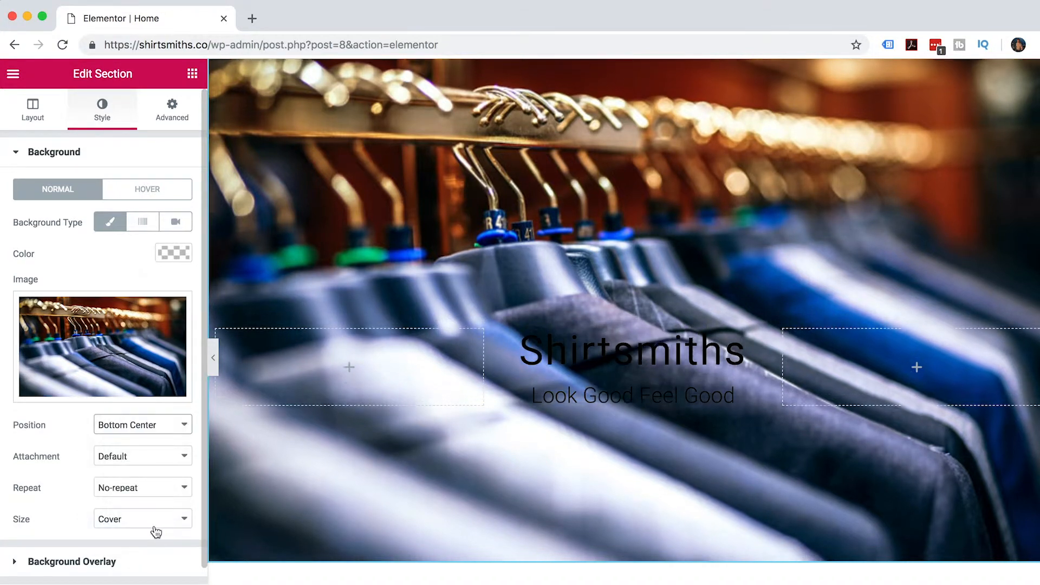
{"action": "scroll", "coordinate": [530, 396], "scroll_direction": "up", "scroll_amount": 2}
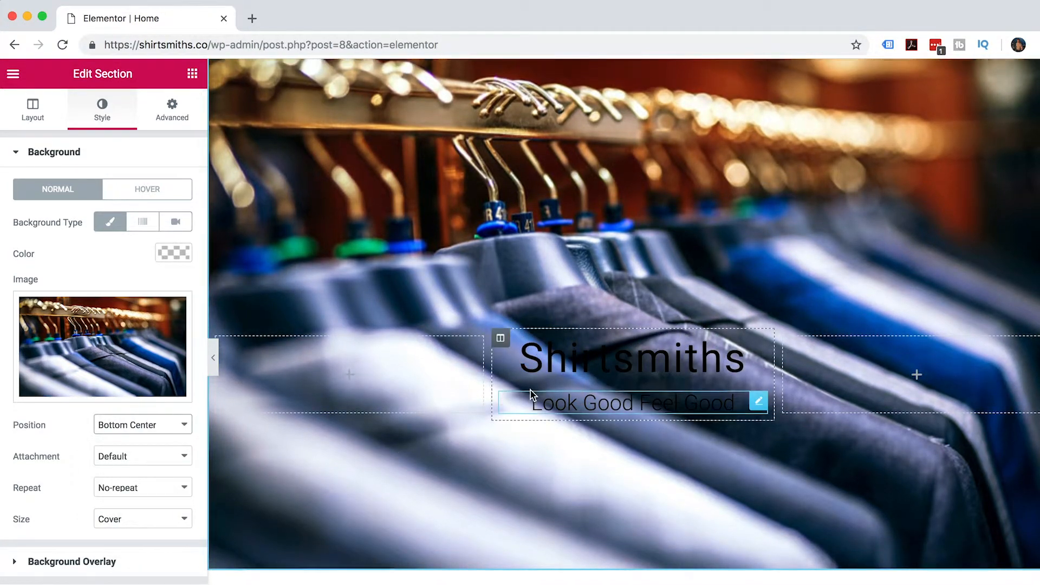
{"action": "scroll", "coordinate": [529, 393], "scroll_direction": "down", "scroll_amount": 2}
{"action": "scroll", "coordinate": [530, 390], "scroll_direction": "up", "scroll_amount": 1}
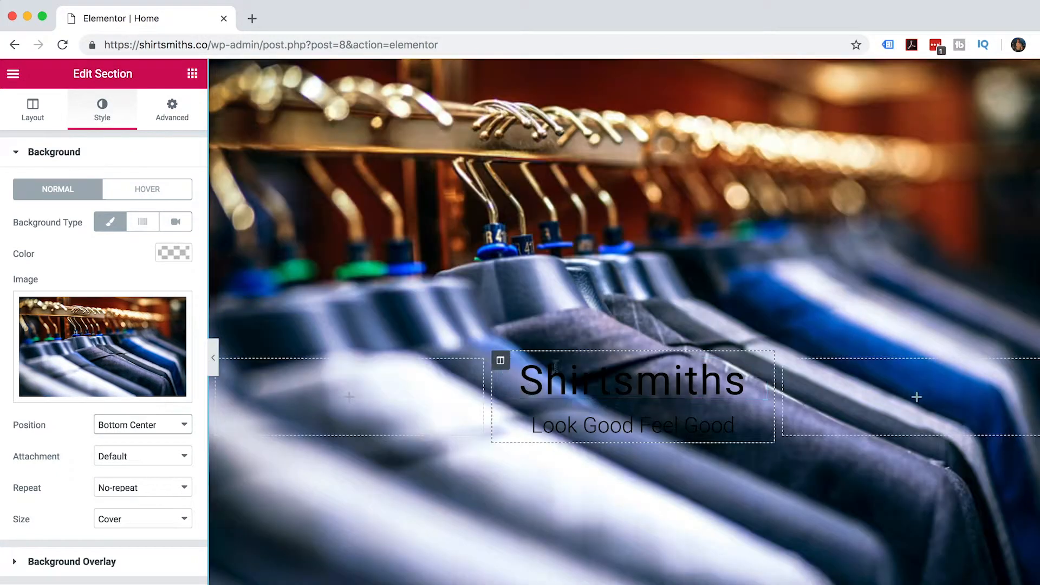
- Change the text color of the "Shirtsmiths" heading to white (#ffffff)
{"action": "left_click", "coordinate": [530, 388]}
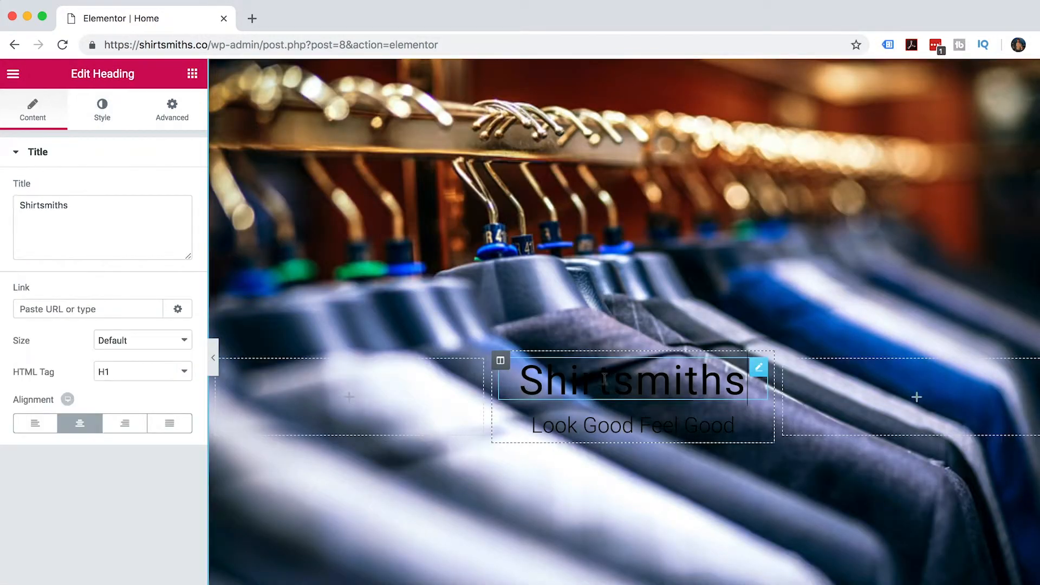
{"action": "left_click", "coordinate": [102, 108]}
{"action": "left_click", "coordinate": [170, 193]}
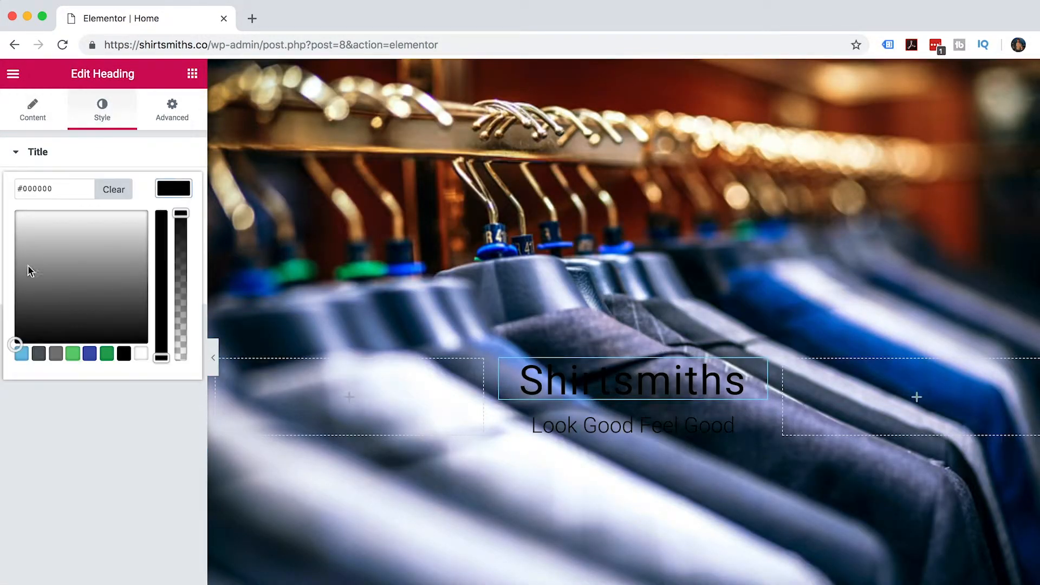
{"action": "left_click", "coordinate": [142, 355]}
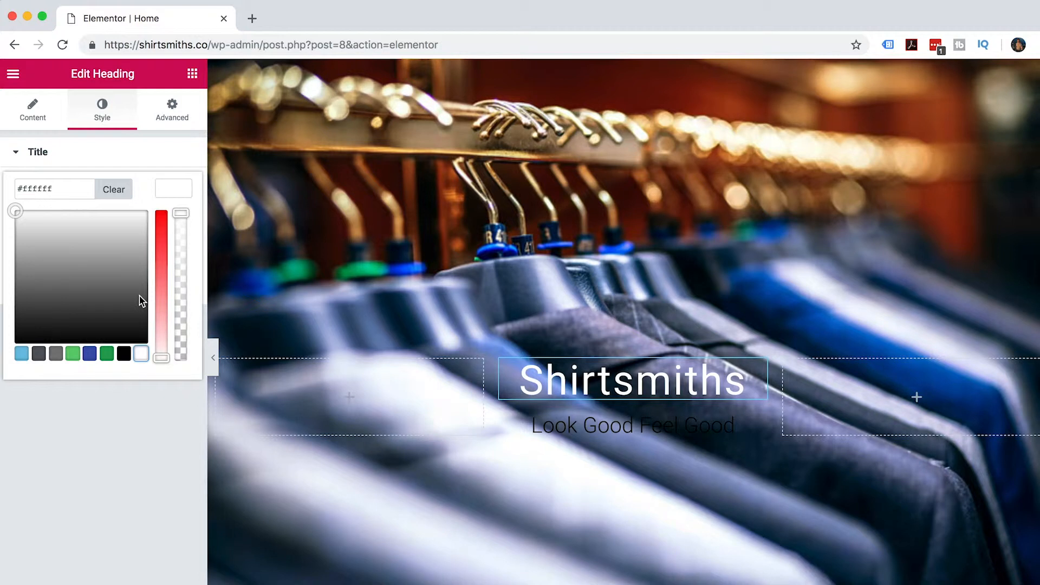
- Change the text color of the "Look Good Feel Good" heading to white (#ffffff)
{"action": "left_click", "coordinate": [574, 426]}
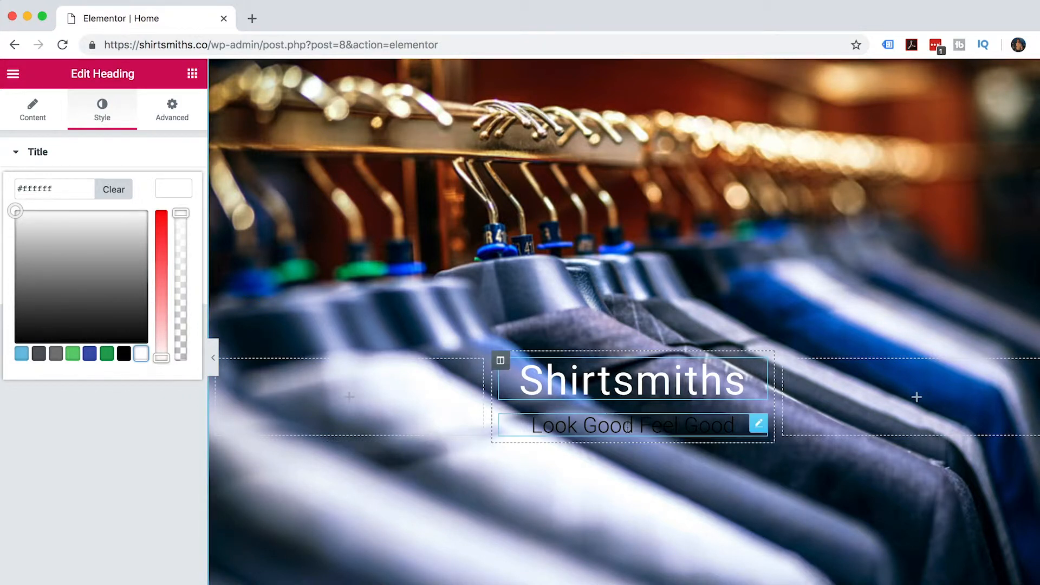
{"action": "left_click", "coordinate": [102, 114]}
{"action": "left_click", "coordinate": [173, 189]}
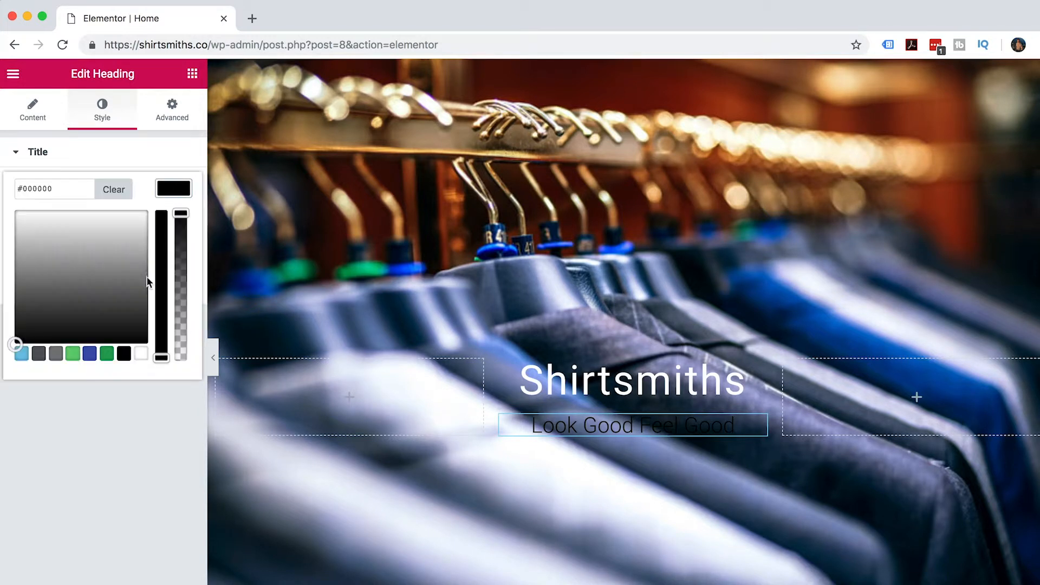
{"action": "left_click", "coordinate": [140, 354]}
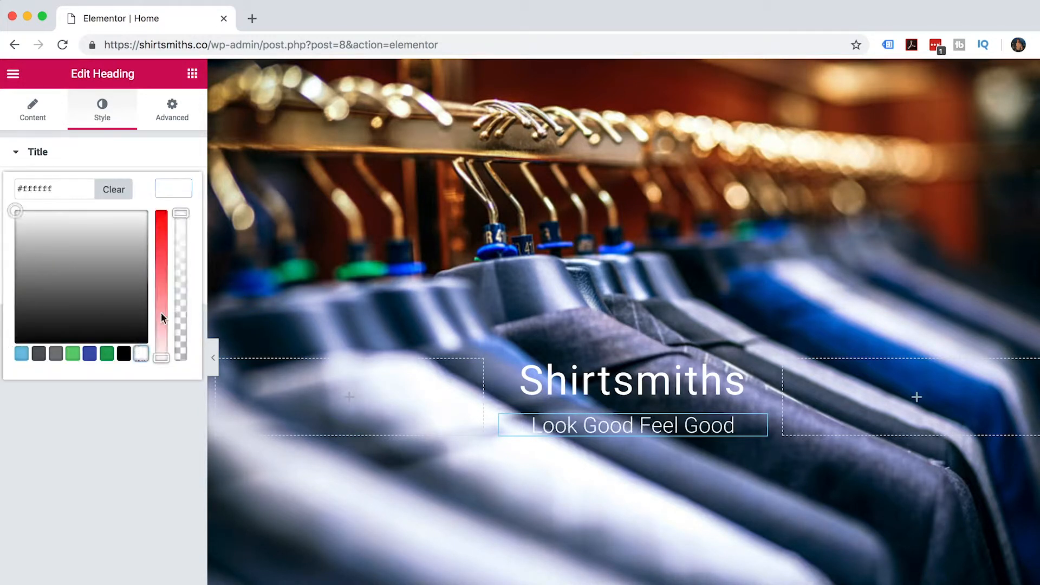
{"action": "left_click", "coordinate": [164, 193]}
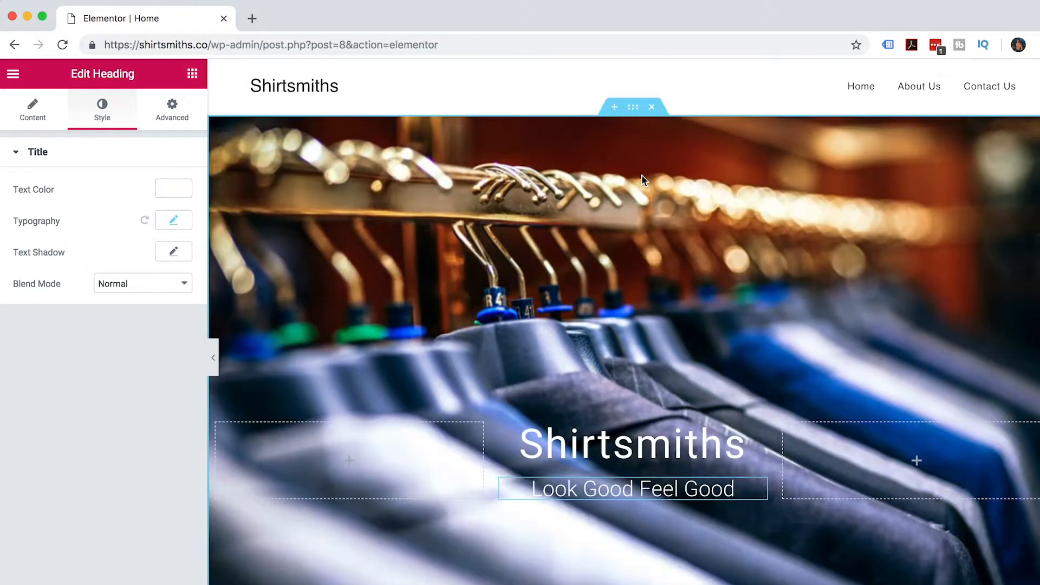
- Add a Classic background overlay to the hero section in dark gray #383838
{"action": "scroll", "coordinate": [643, 179], "scroll_direction": "up", "scroll_amount": 2}
{"action": "left_click", "coordinate": [634, 108]}
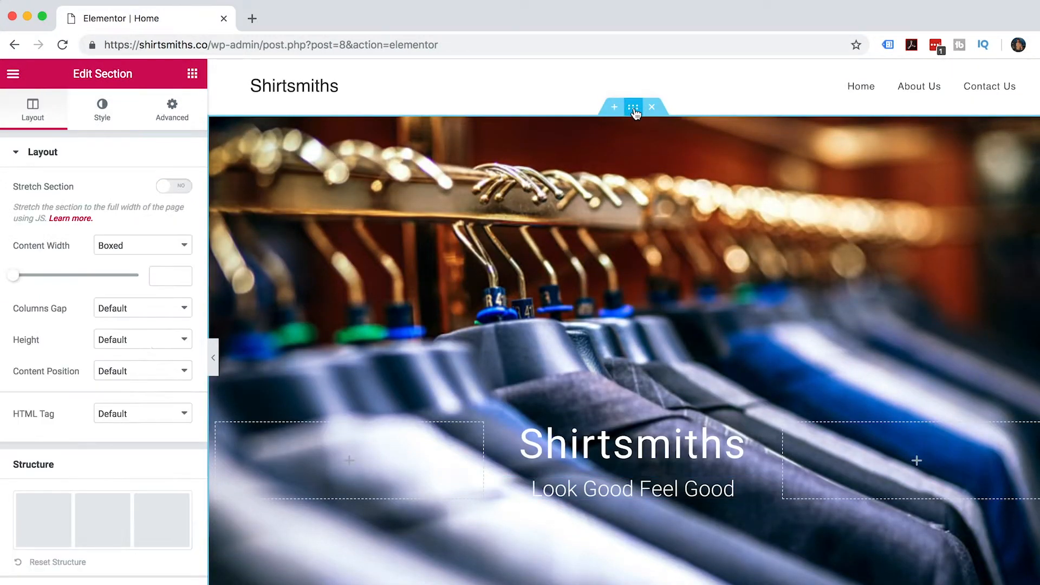
{"action": "left_click", "coordinate": [103, 108]}
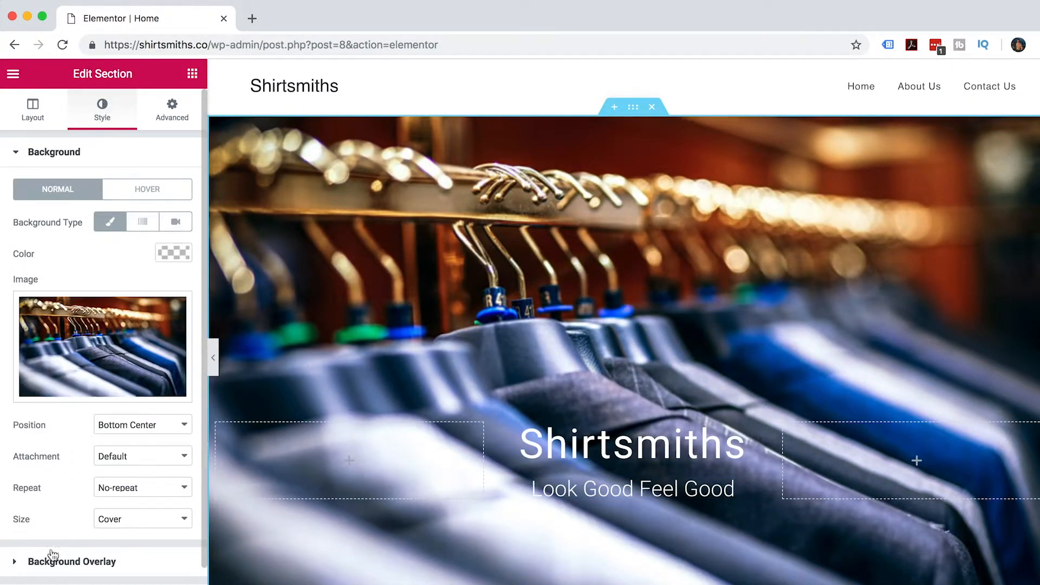
{"action": "left_click", "coordinate": [14, 563]}
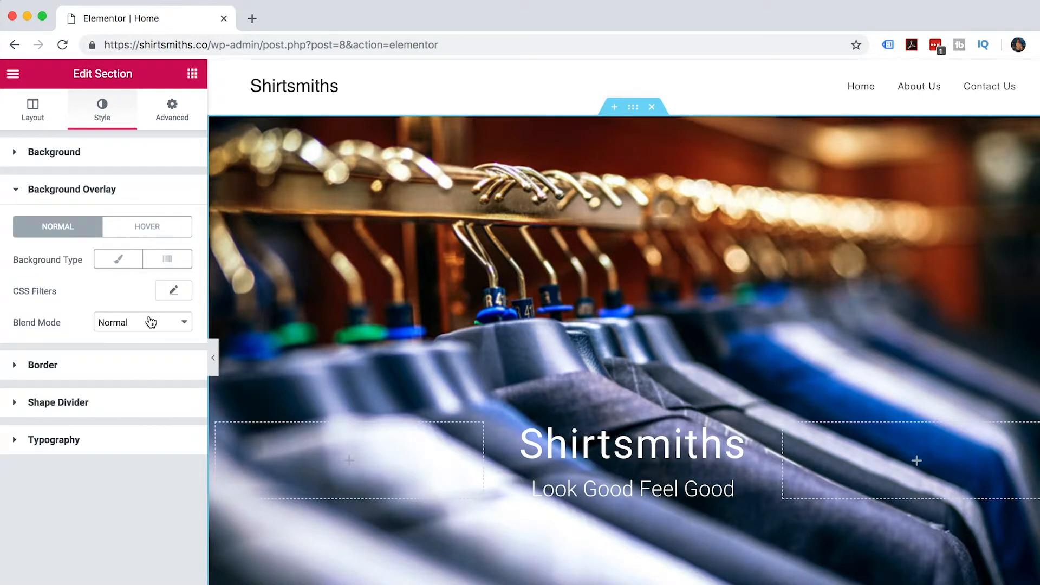
{"action": "left_click", "coordinate": [117, 264]}
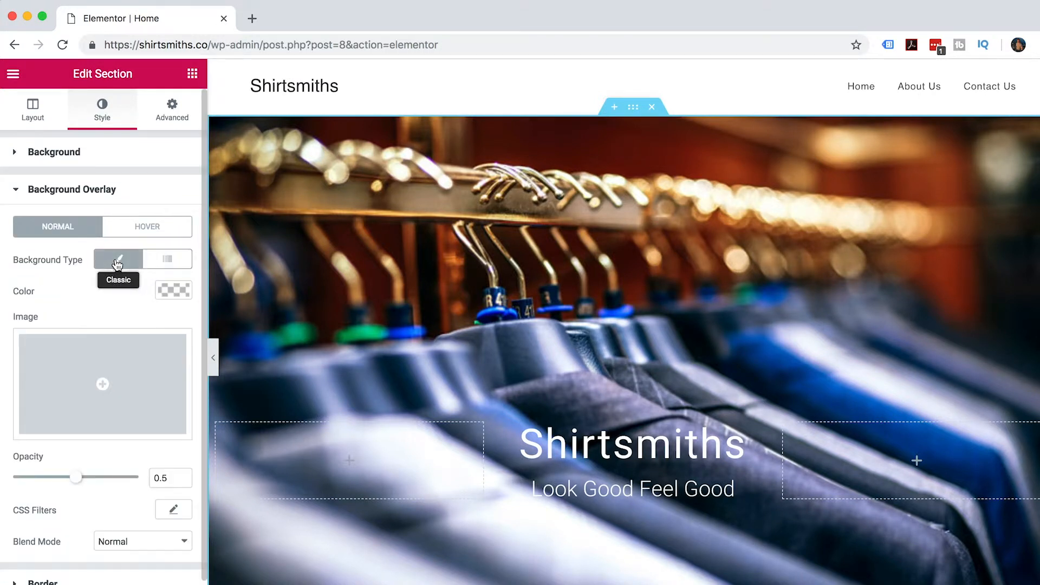
{"action": "left_click", "coordinate": [181, 291]}
{"action": "left_click_drag", "start_coordinate": [21, 398], "coordinate": [5, 417]}
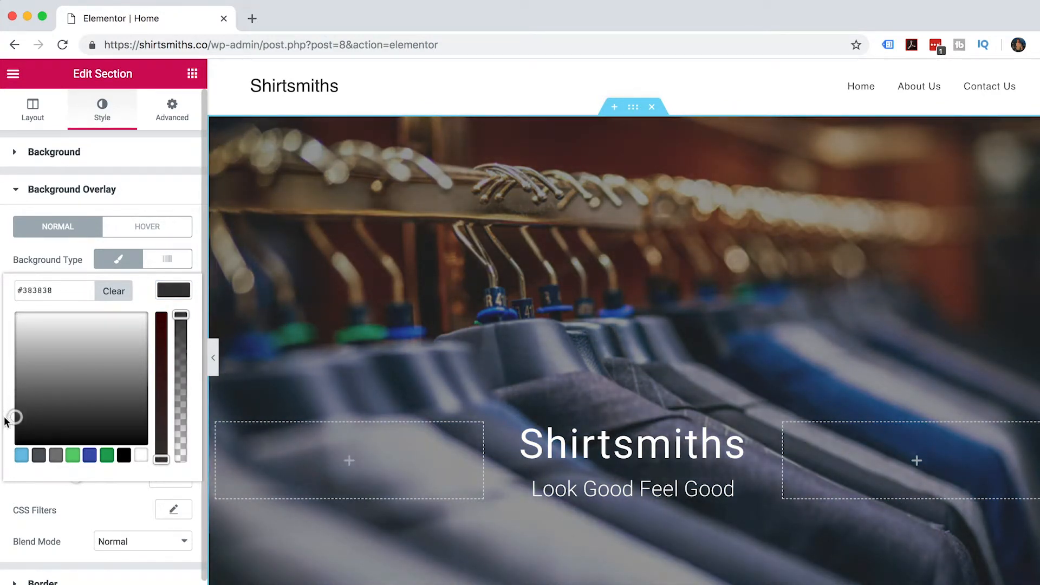
{"action": "left_click", "coordinate": [168, 290]}
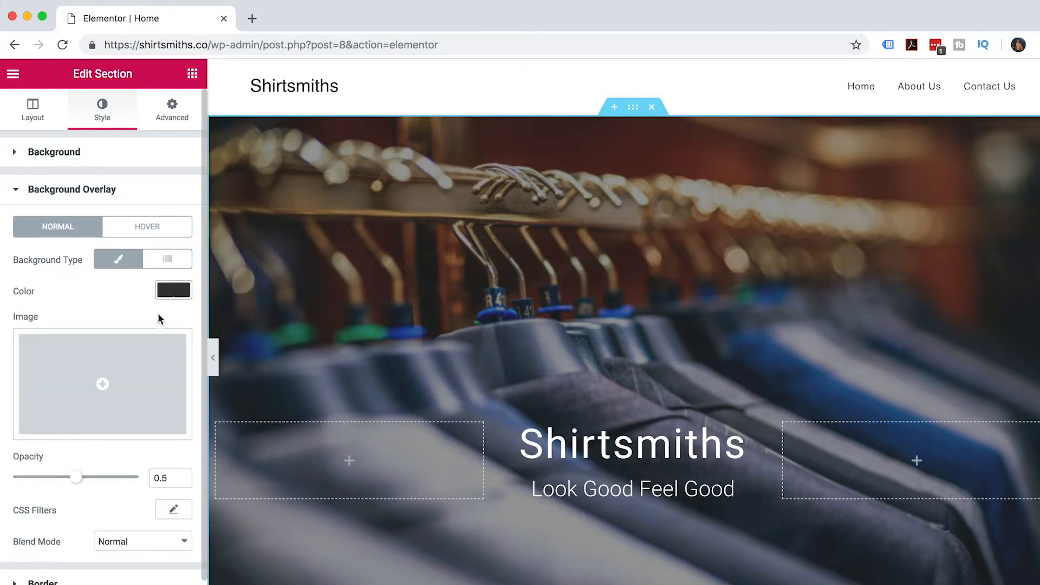
- Set the opacity of the hero section's background overlay to 0.6
{"action": "mouse_move", "coordinate": [78, 481]}
{"action": "left_mouse_down"}
{"action": "mouse_move", "coordinate": [111, 485]}
{"action": "mouse_move", "coordinate": [63, 494]}
{"action": "mouse_move", "coordinate": [89, 492]}
{"action": "left_mouse_up"}
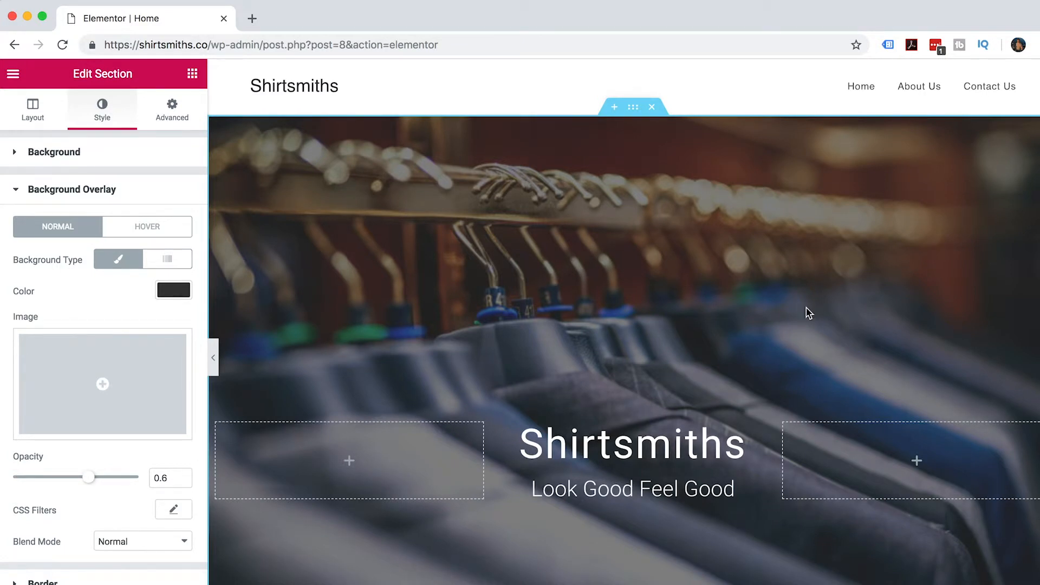
{"action": "scroll", "coordinate": [808, 313], "scroll_direction": "down", "scroll_amount": 5}
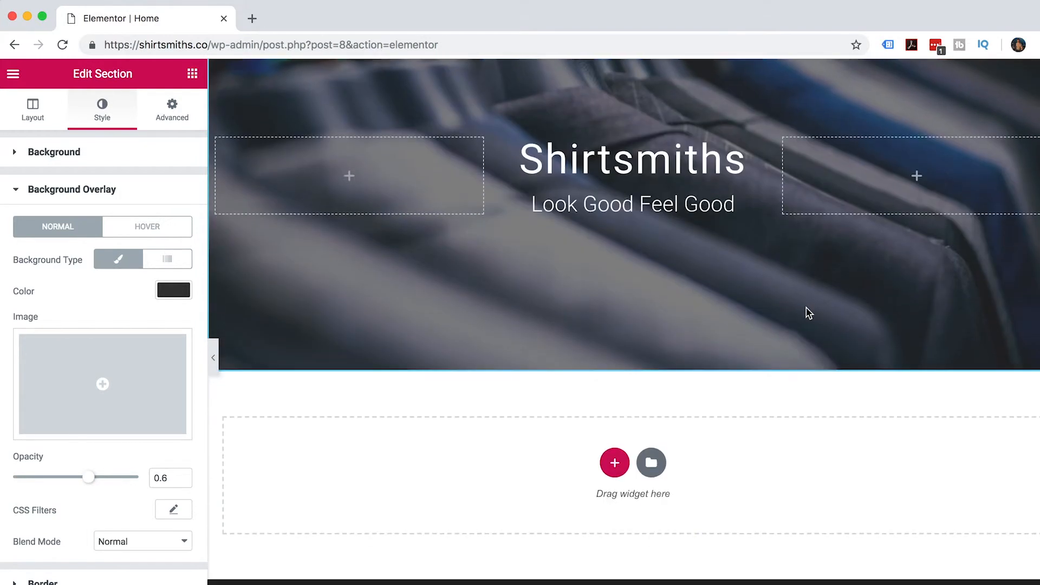
{"action": "scroll", "coordinate": [808, 313], "scroll_direction": "up", "scroll_amount": 5}
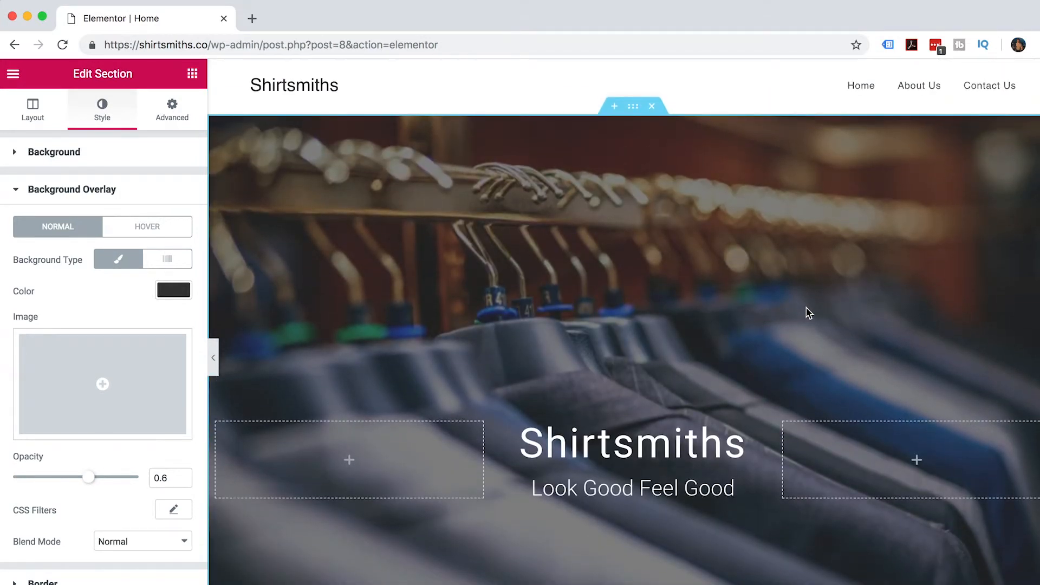
{"action": "scroll", "coordinate": [808, 313], "scroll_direction": "down", "scroll_amount": 3}
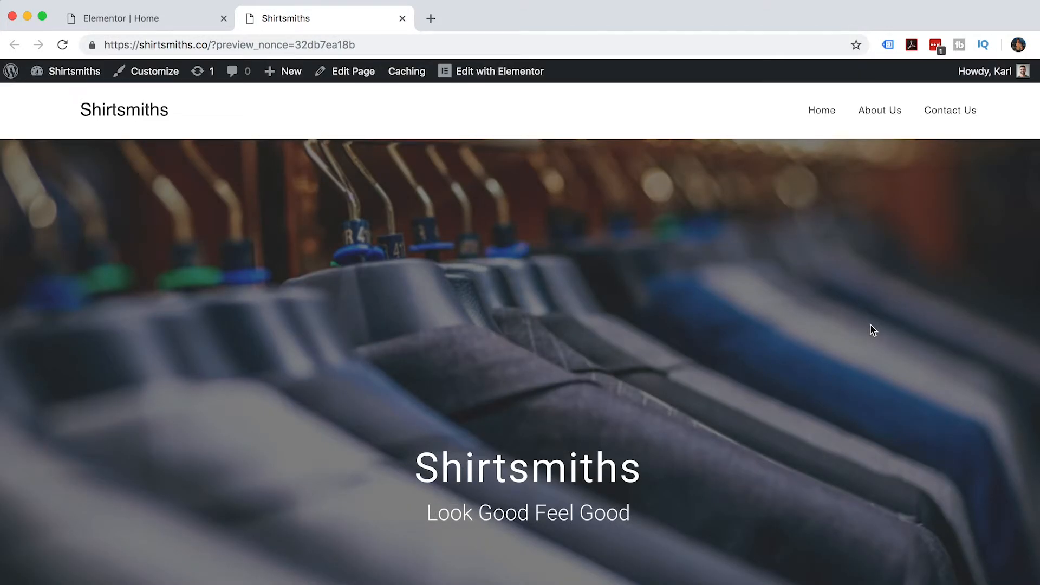
- Check the hero section's look in the page preview, and close the preview
{"action": "scroll", "coordinate": [835, 391], "scroll_direction": "down", "scroll_amount": 3}
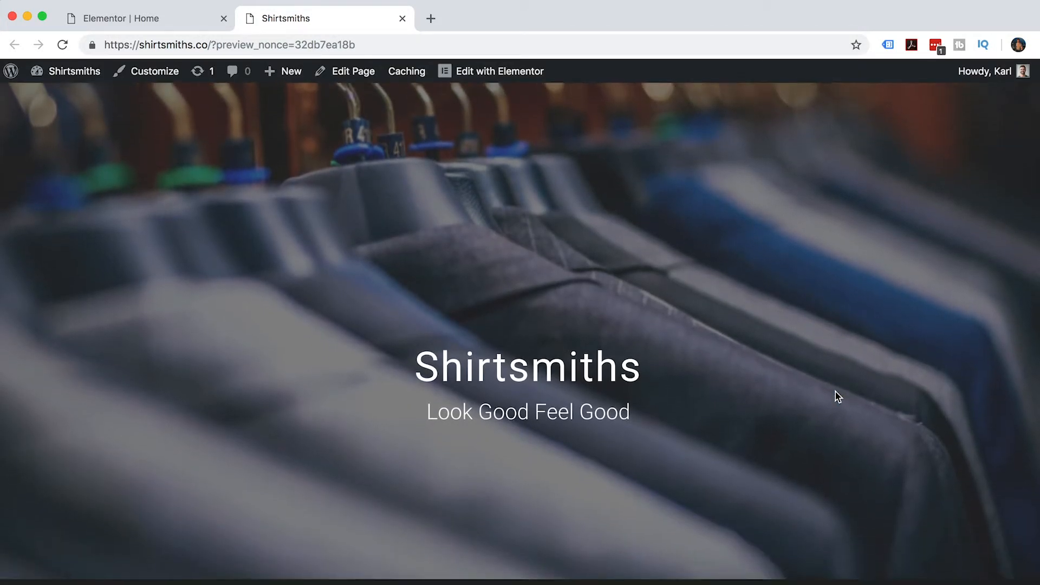
{"action": "scroll", "coordinate": [838, 396], "scroll_direction": "up", "scroll_amount": 3}
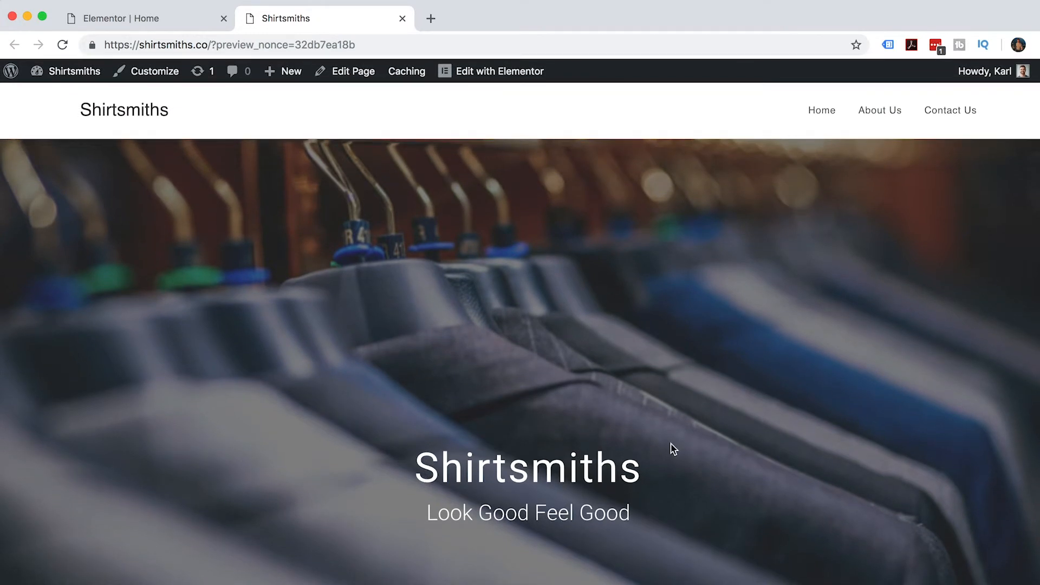
{"action": "left_click", "coordinate": [402, 18]}
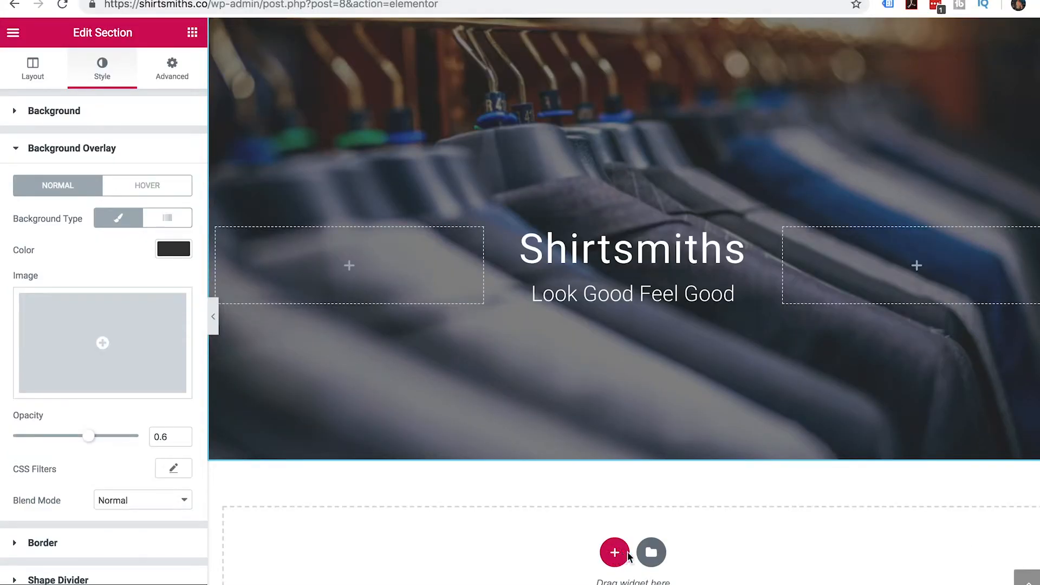
- Open the template library and preview the "Homepage – App" page template
{"action": "left_click", "coordinate": [652, 555]}
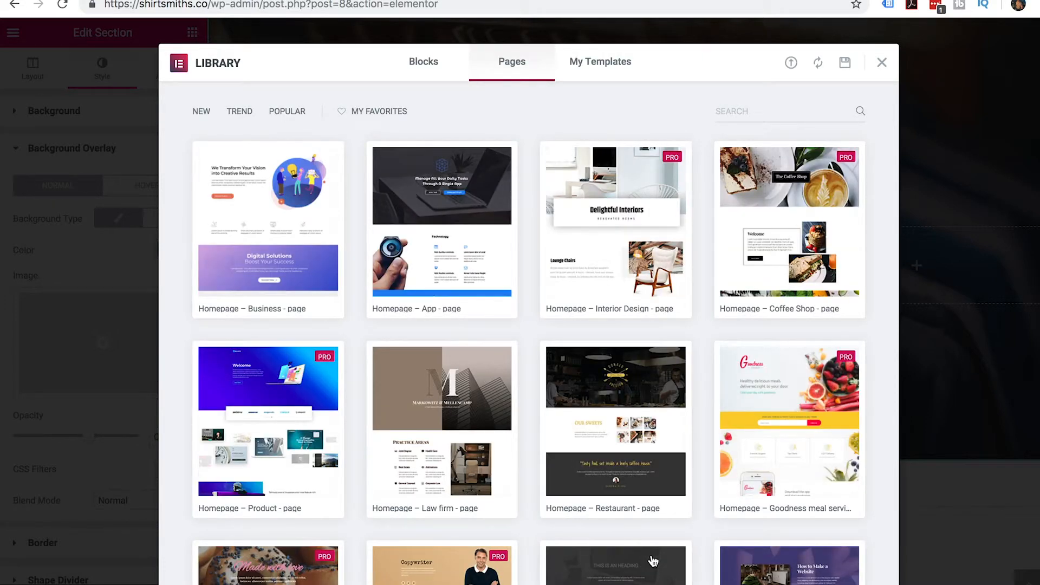
{"action": "mouse_move", "coordinate": [460, 268]}
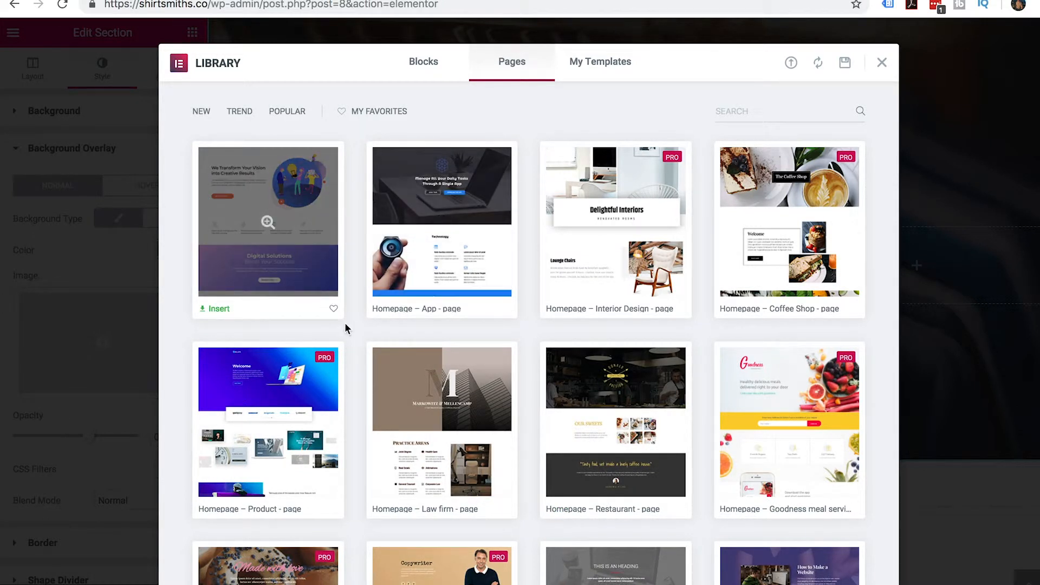
{"action": "left_click", "coordinate": [475, 266]}
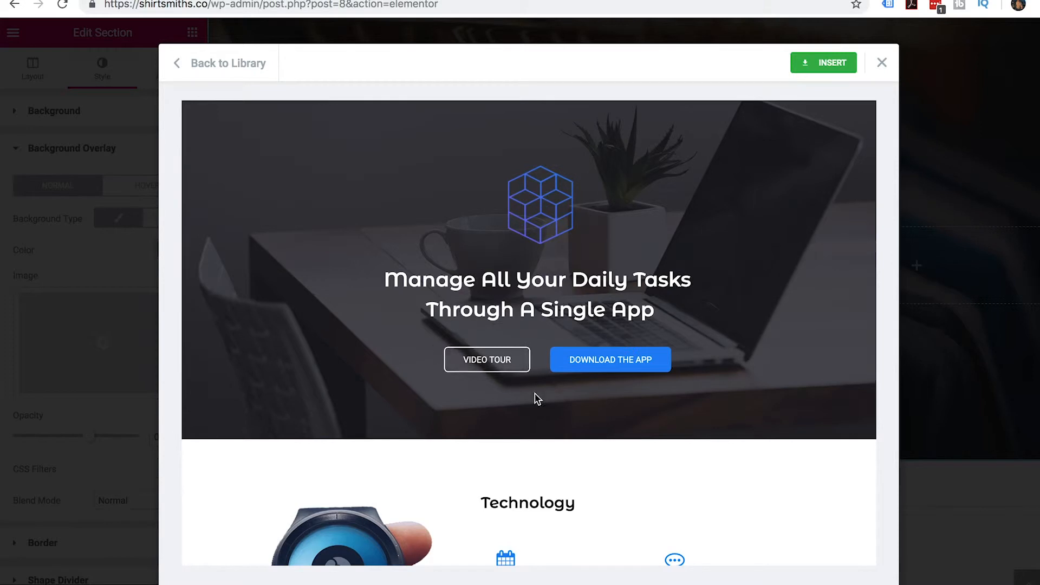
- Look through all sections of the "Homepage – App" template preview, and return to the template library
{"action": "scroll", "coordinate": [643, 470], "scroll_direction": "down", "scroll_amount": 5}
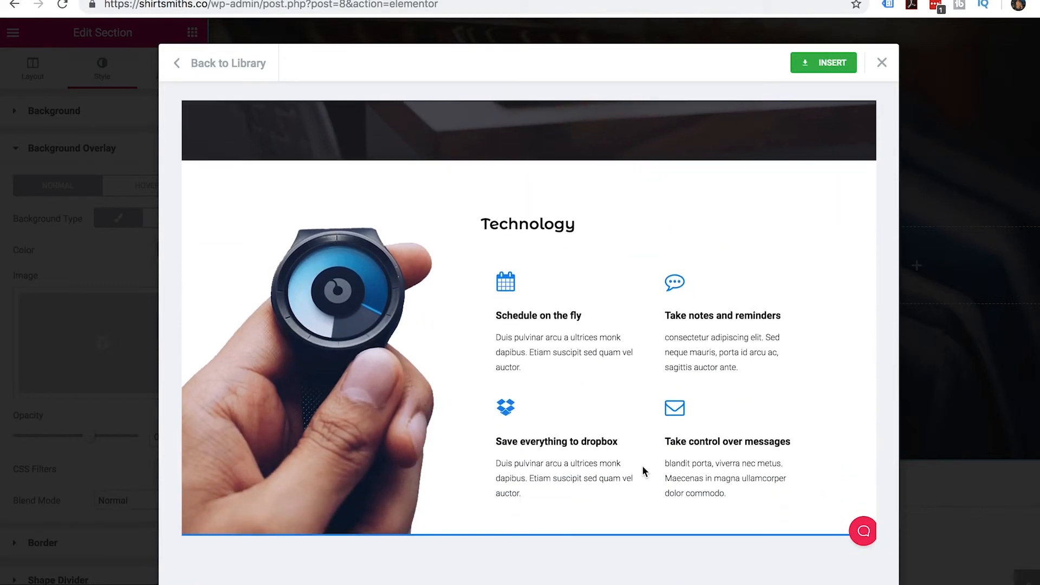
{"action": "scroll", "coordinate": [643, 468], "scroll_direction": "down", "scroll_amount": 5}
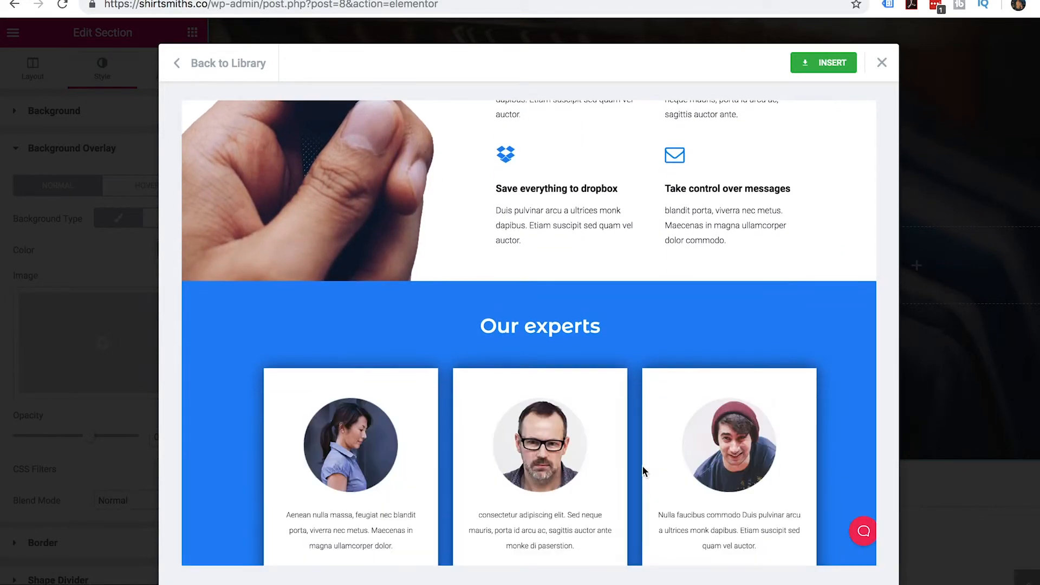
{"action": "scroll", "coordinate": [643, 470], "scroll_direction": "down", "scroll_amount": 2}
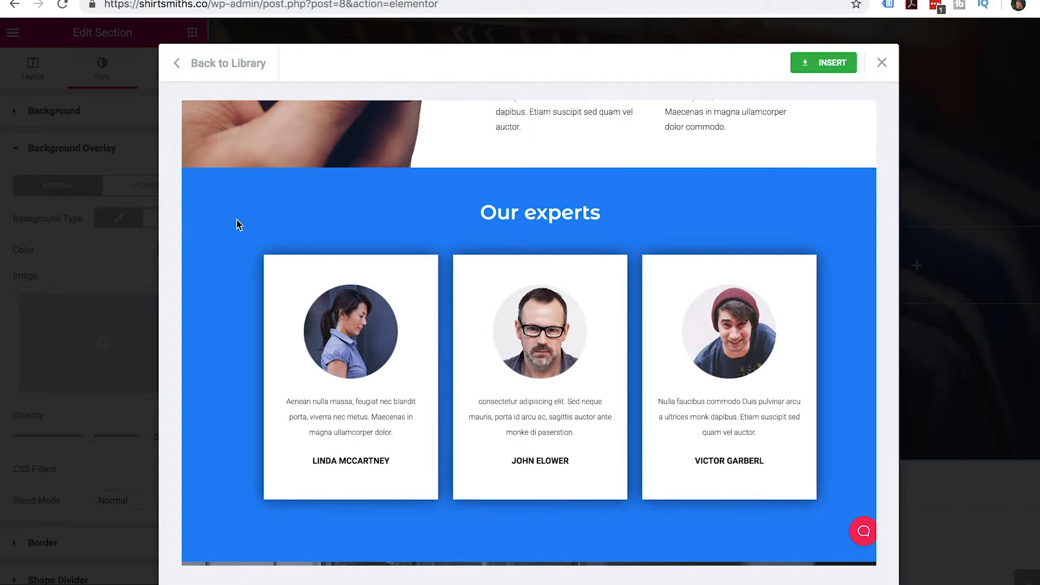
{"action": "scroll", "coordinate": [381, 491], "scroll_direction": "down", "scroll_amount": 8}
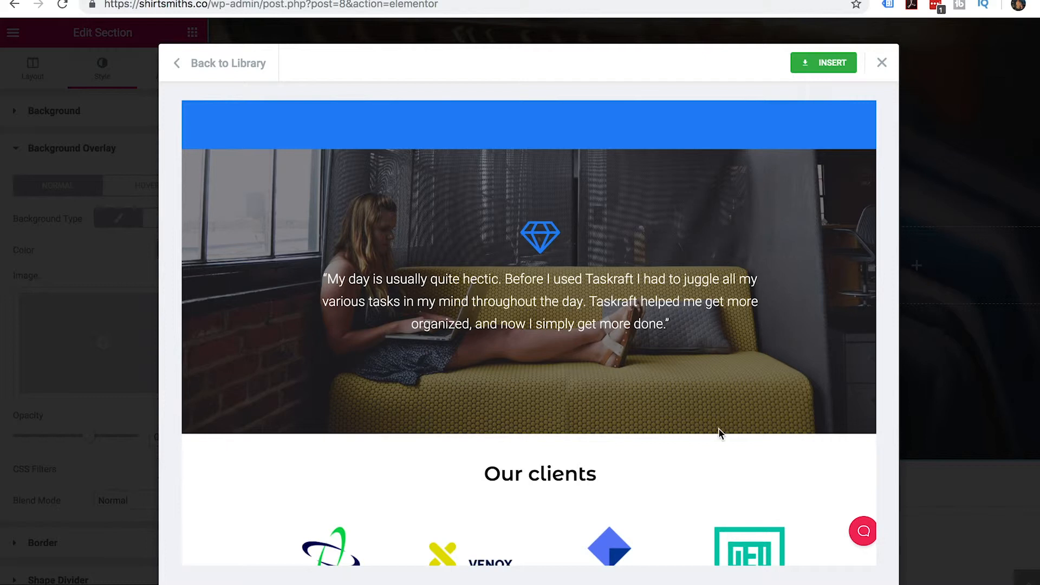
{"action": "scroll", "coordinate": [719, 429], "scroll_direction": "down", "scroll_amount": 4}
{"action": "scroll", "coordinate": [718, 428], "scroll_direction": "down", "scroll_amount": 2}
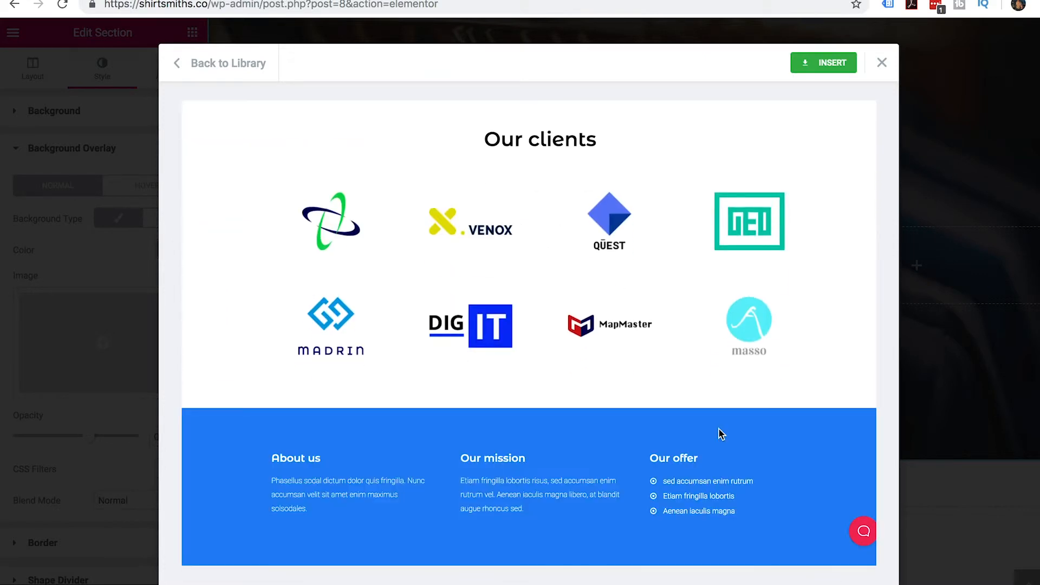
{"action": "scroll", "coordinate": [719, 428], "scroll_direction": "up", "scroll_amount": 15}
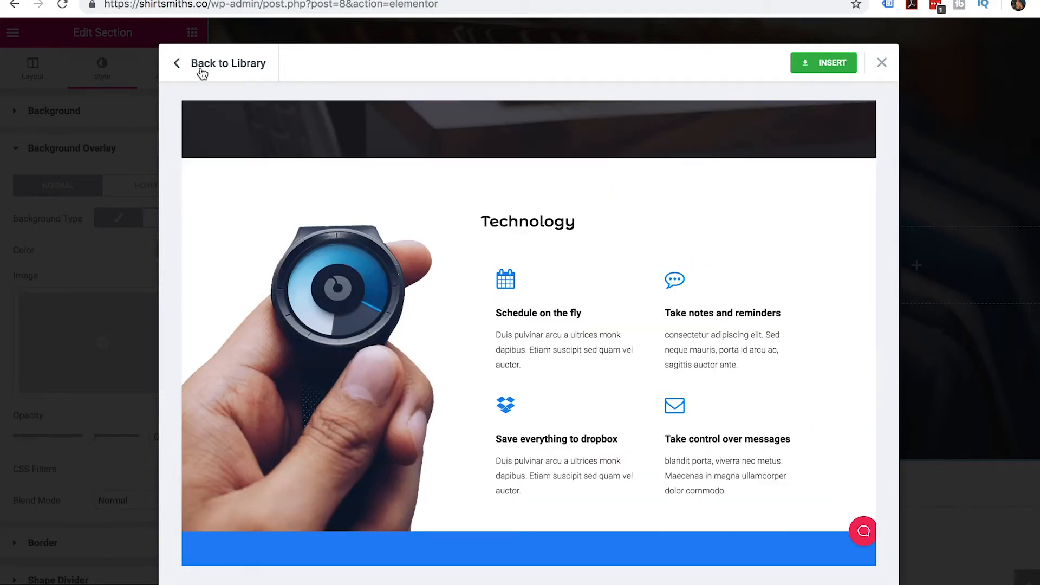
{"action": "left_click", "coordinate": [201, 70]}
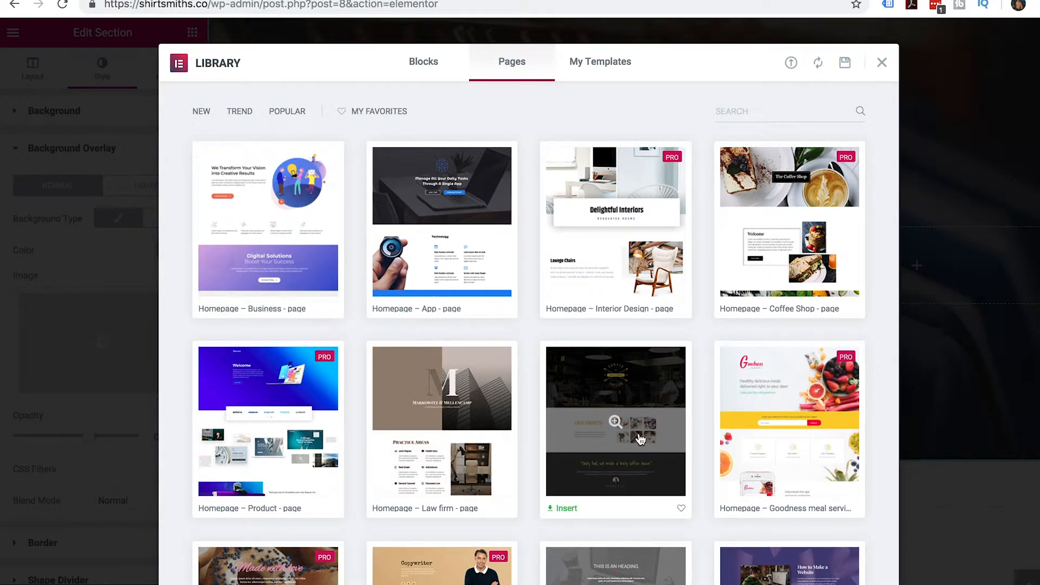
- Sort the page templates by popularity, look through the "Hero UI Kit" template preview, and return to the library
{"action": "left_click", "coordinate": [287, 112]}
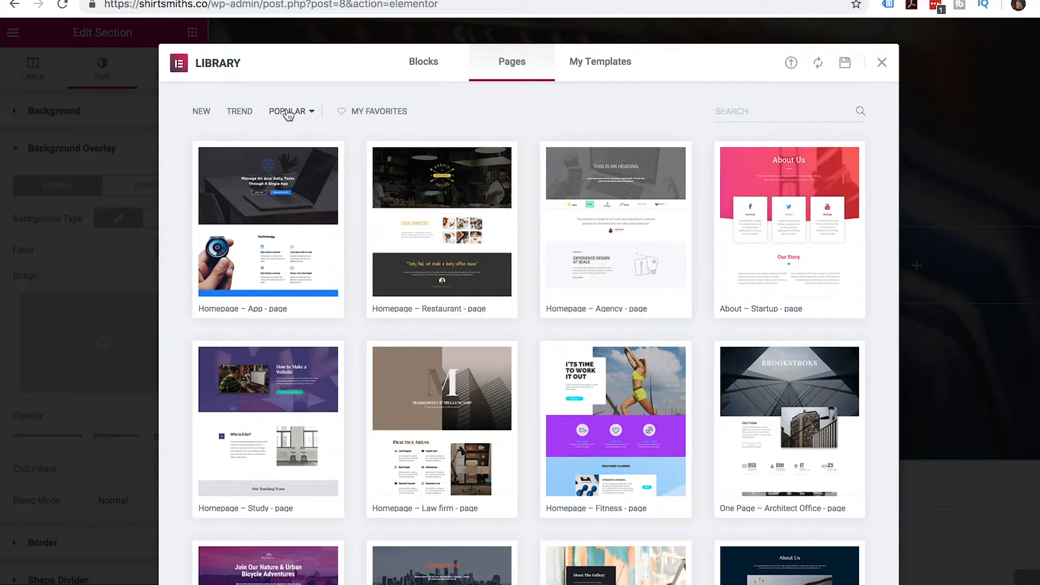
{"action": "scroll", "coordinate": [661, 430], "scroll_direction": "down", "scroll_amount": 8}
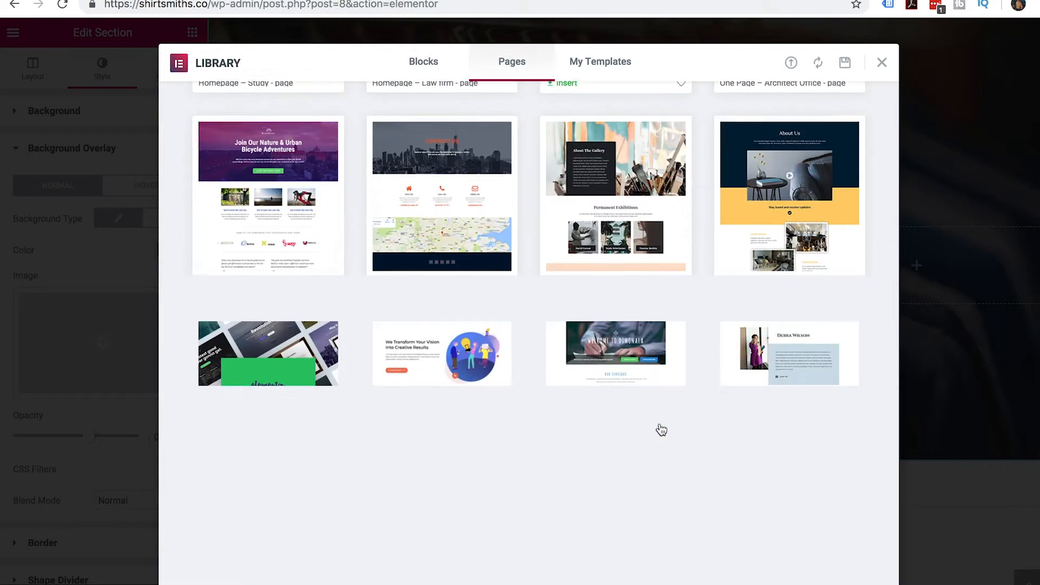
{"action": "scroll", "coordinate": [661, 429], "scroll_direction": "down", "scroll_amount": 2}
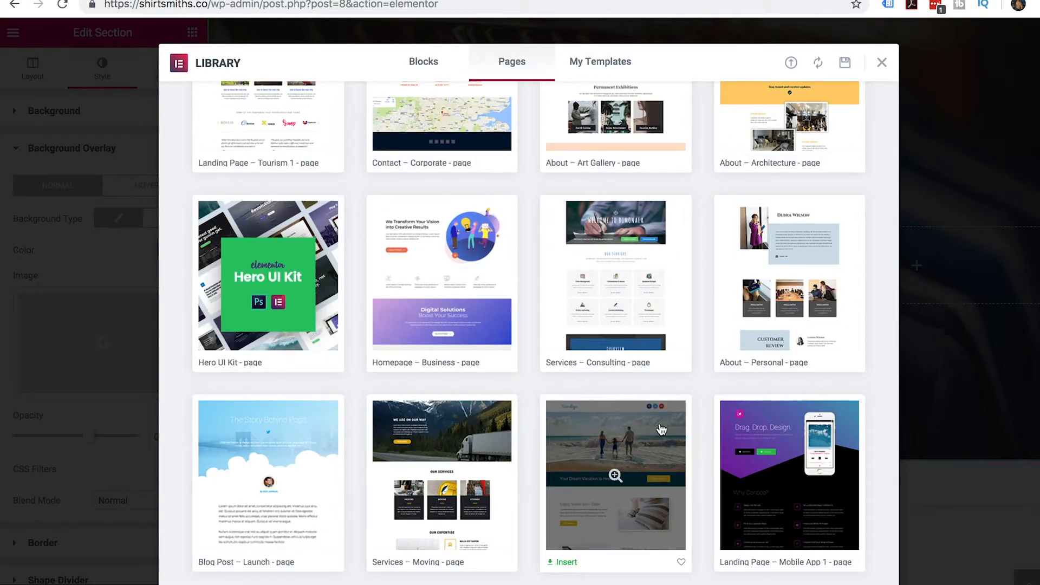
{"action": "left_click", "coordinate": [297, 286]}
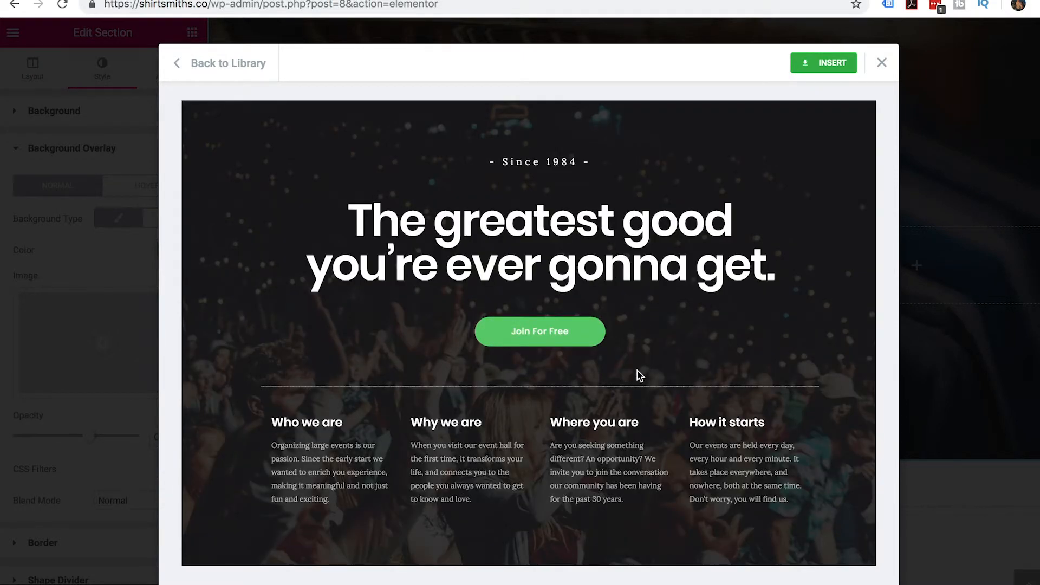
{"action": "scroll", "coordinate": [637, 370], "scroll_direction": "down", "scroll_amount": 10}
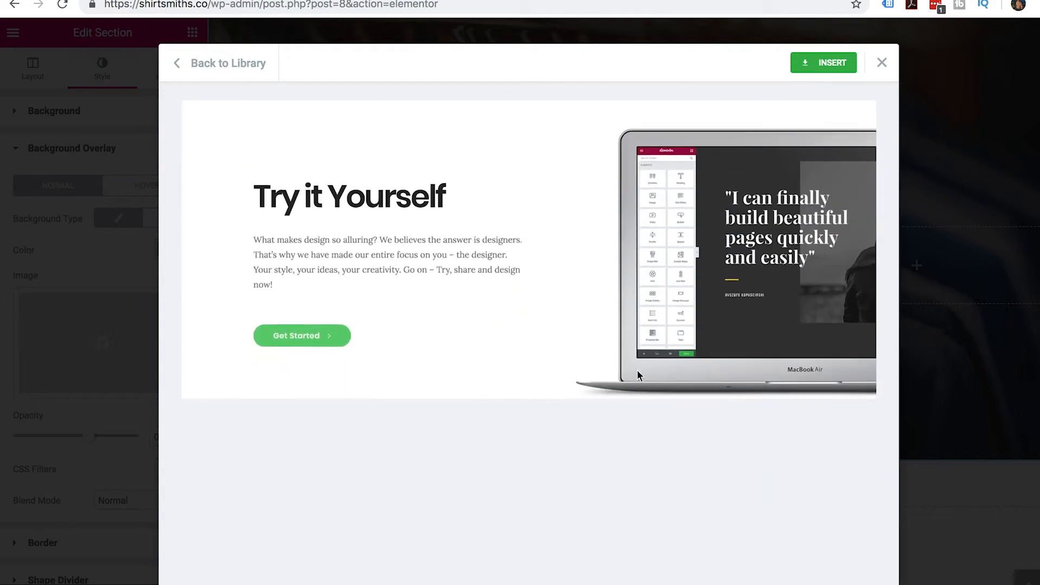
{"action": "scroll", "coordinate": [638, 372], "scroll_direction": "down", "scroll_amount": 7}
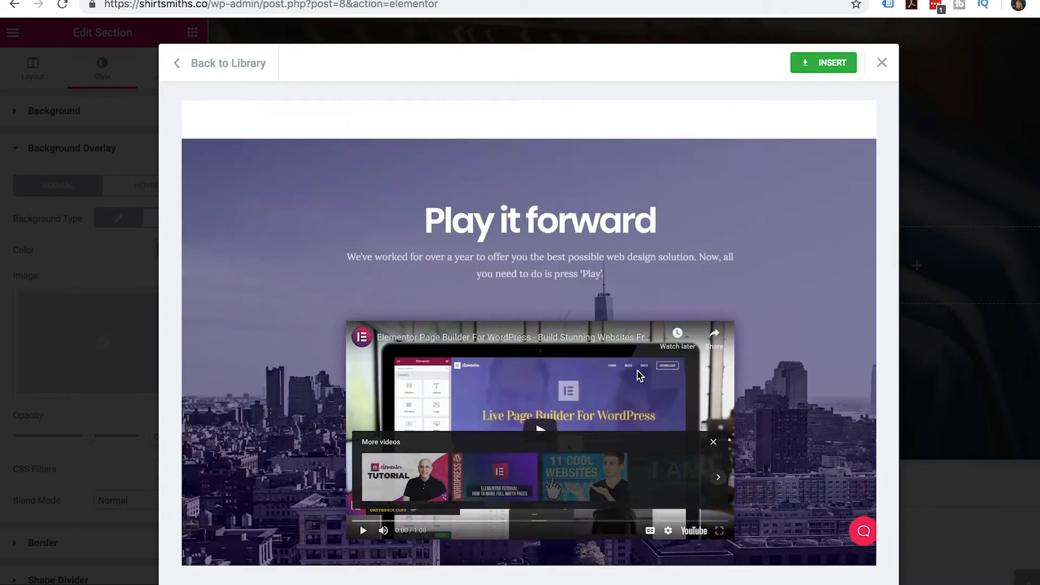
{"action": "left_click", "coordinate": [228, 63]}
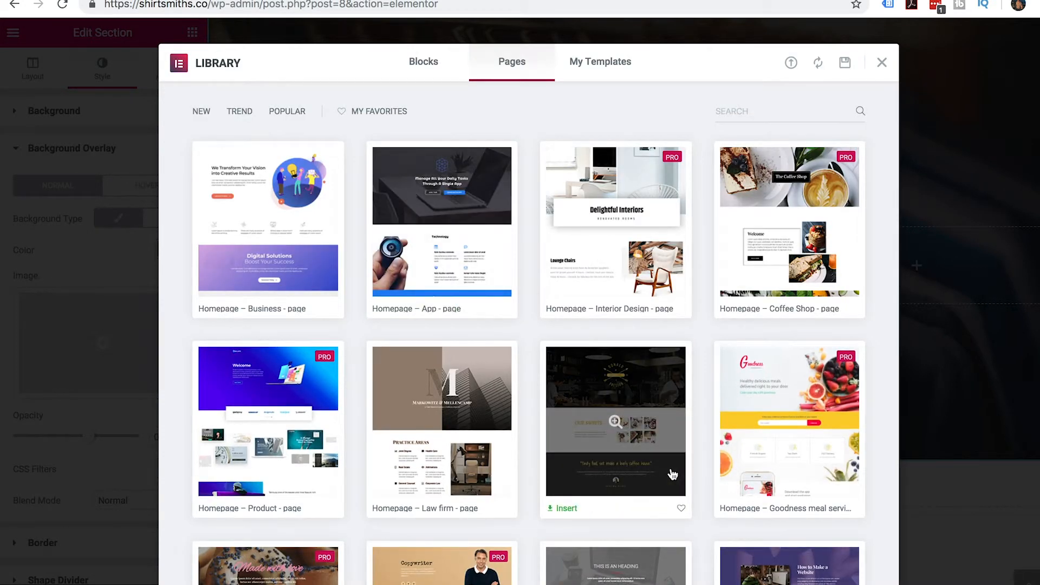
- Find the "About – Architecture" page template, review its preview, and insert it into the homepage
{"action": "scroll", "coordinate": [672, 474], "scroll_direction": "down", "scroll_amount": 15}
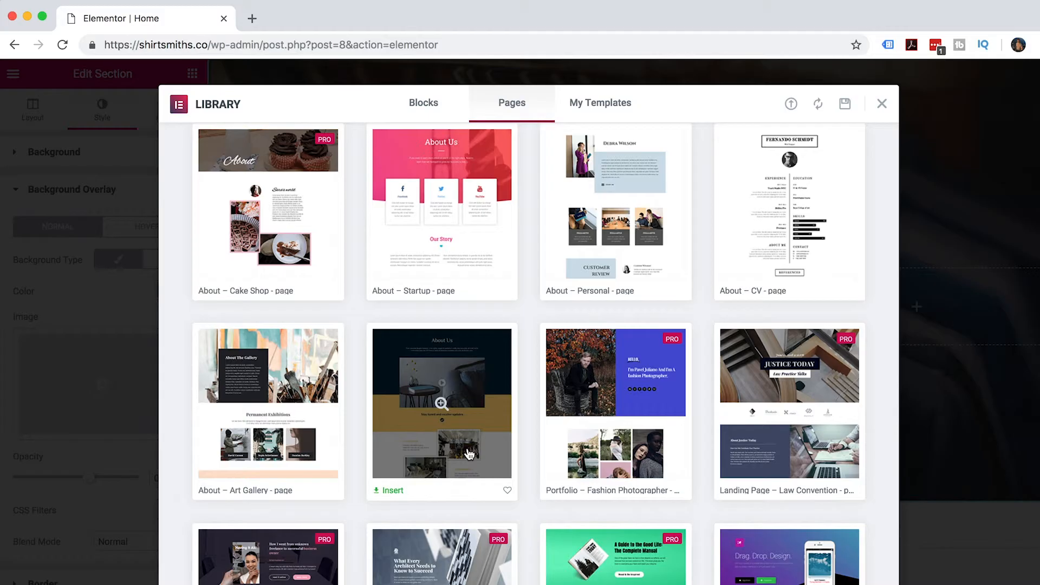
{"action": "left_click", "coordinate": [469, 413]}
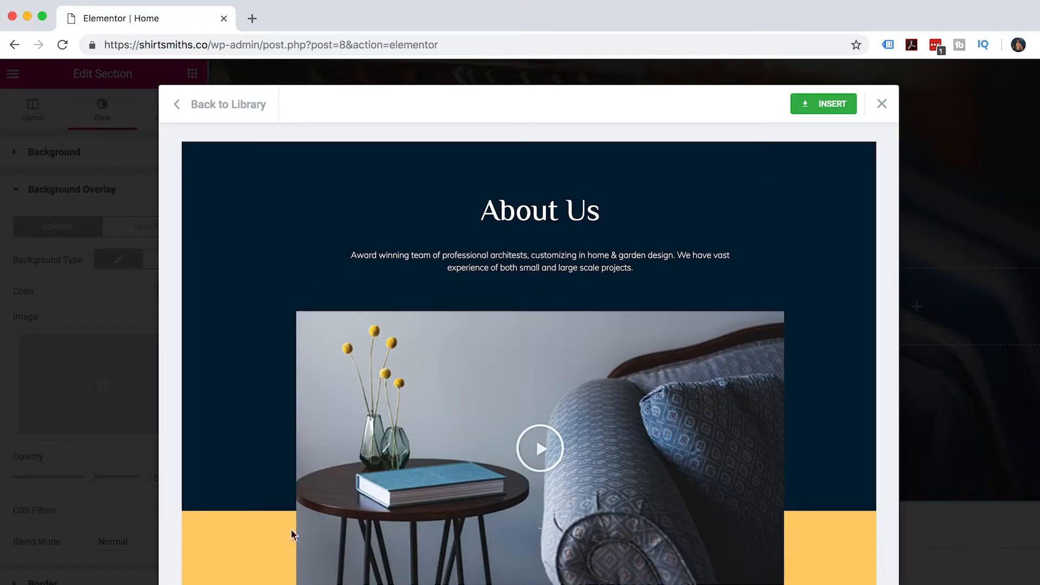
{"action": "scroll", "coordinate": [636, 539], "scroll_direction": "down", "scroll_amount": 10}
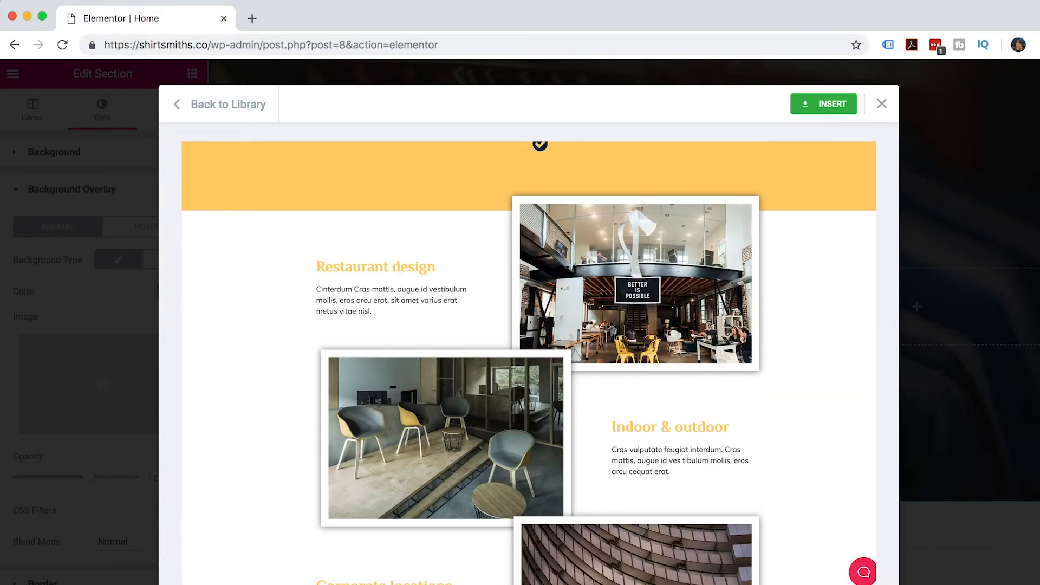
{"action": "scroll", "coordinate": [543, 403], "scroll_direction": "down", "scroll_amount": 3}
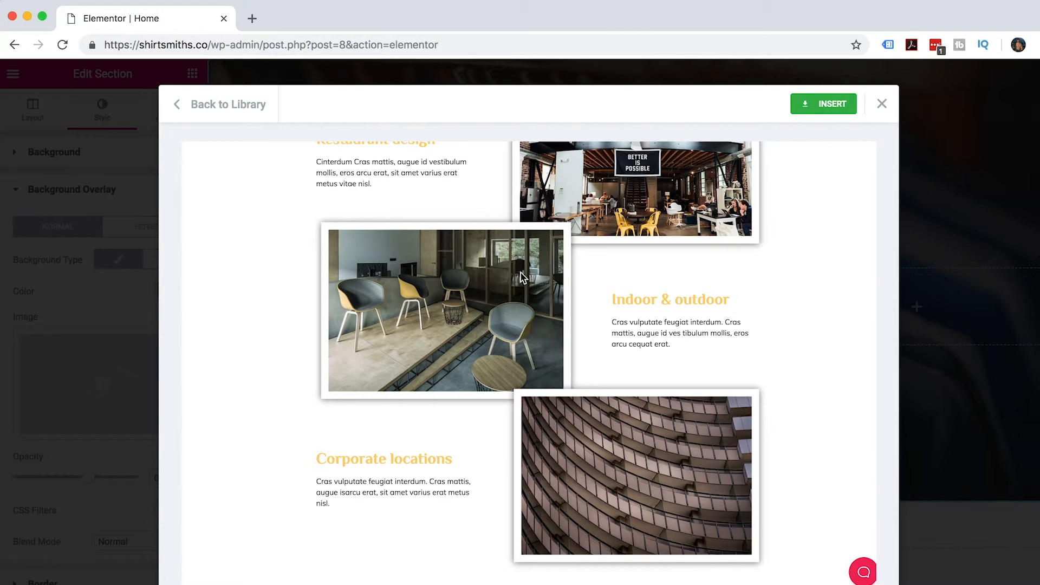
{"action": "scroll", "coordinate": [626, 492], "scroll_direction": "down", "scroll_amount": 8}
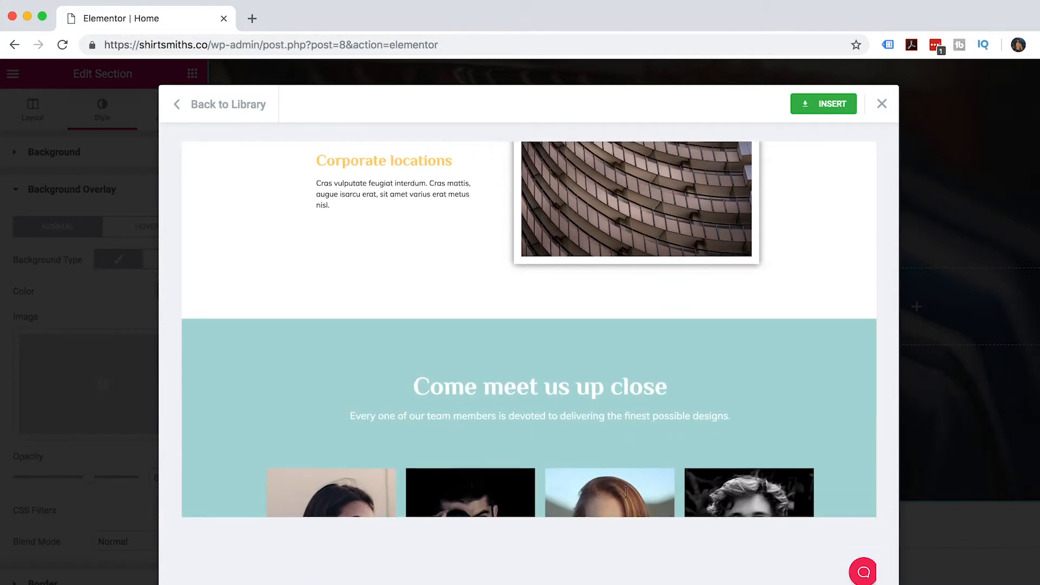
{"action": "scroll", "coordinate": [626, 493], "scroll_direction": "down", "scroll_amount": 2}
{"action": "scroll", "coordinate": [580, 515], "scroll_direction": "down", "scroll_amount": 6}
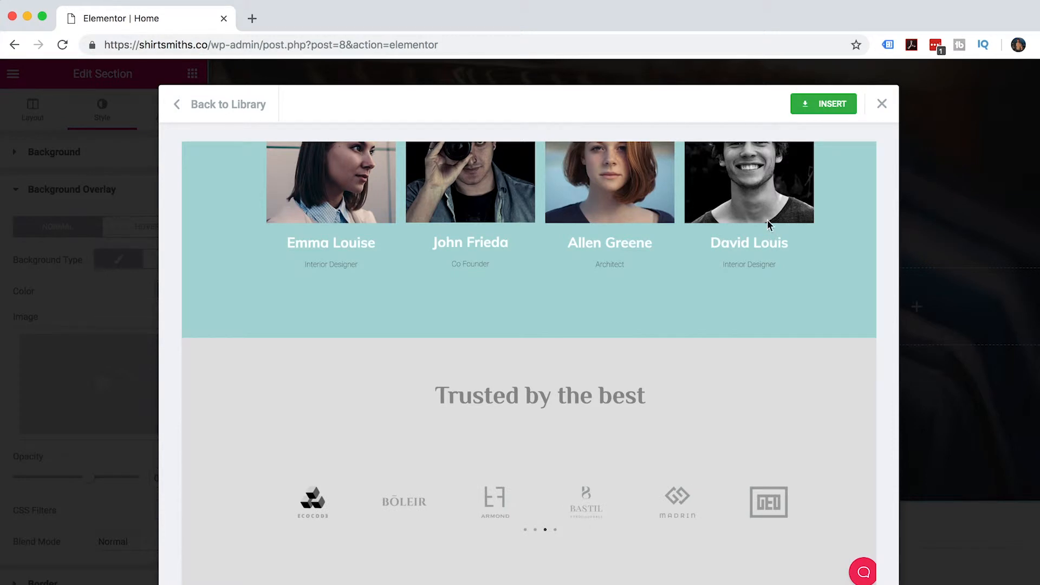
{"action": "left_click", "coordinate": [828, 109]}
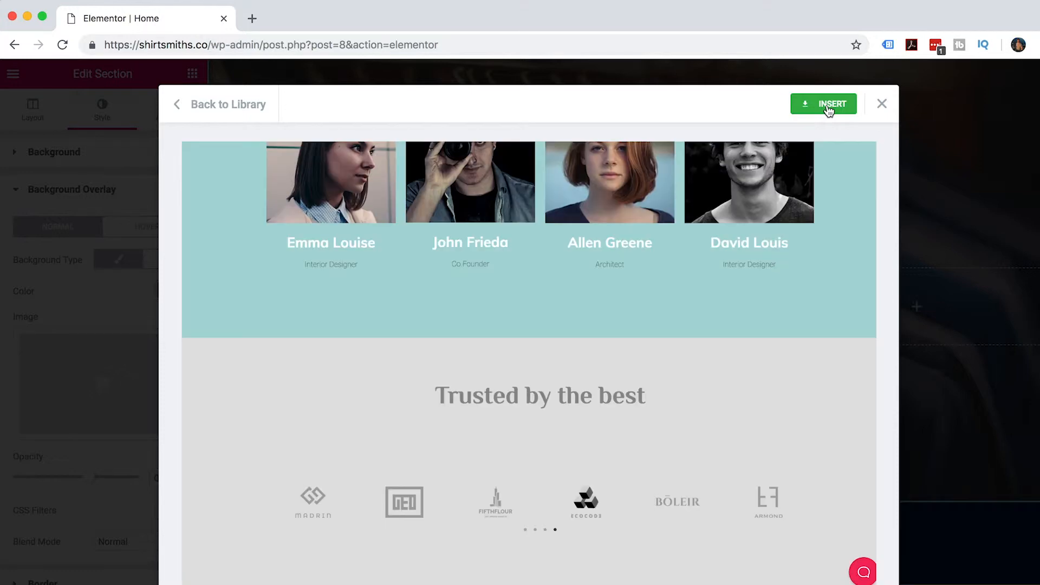
- Delete the inserted "About Us" and "Stay tuned and receive updates" sections below the hero section
{"action": "scroll", "coordinate": [794, 465], "scroll_direction": "down", "scroll_amount": 7}
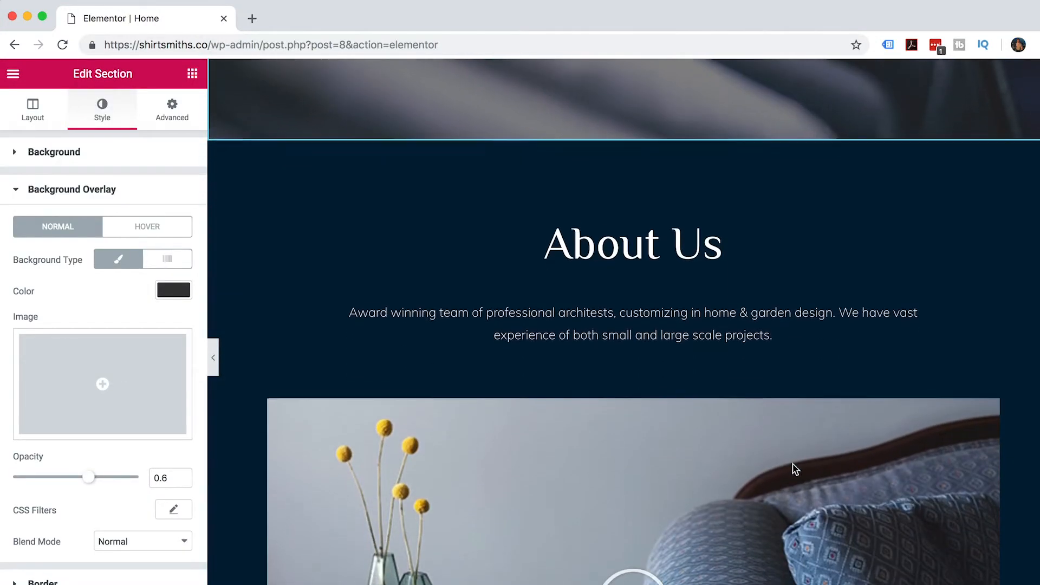
{"action": "mouse_move", "coordinate": [701, 209]}
{"action": "left_click", "coordinate": [653, 127]}
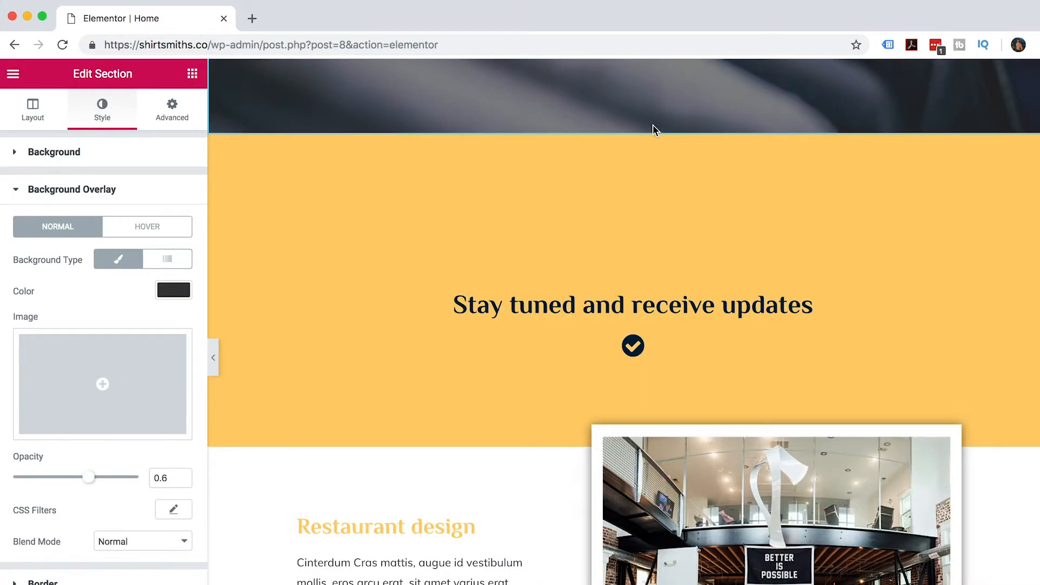
{"action": "left_click", "coordinate": [652, 127]}
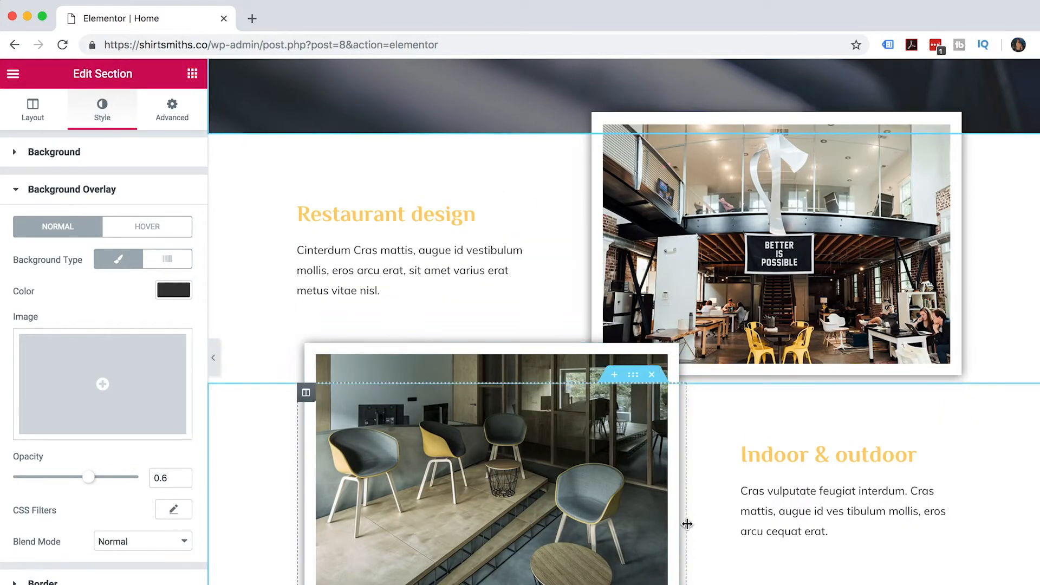
- Delete the "Come meet us up close" and "Trusted by the best" sections from the page
{"action": "scroll", "coordinate": [685, 522], "scroll_direction": "down", "scroll_amount": 10}
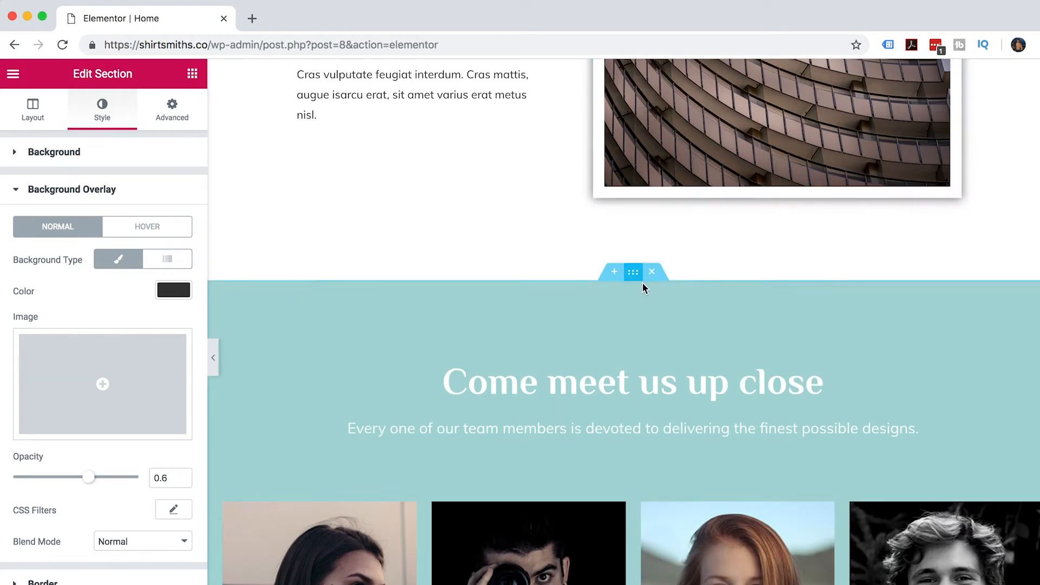
{"action": "left_click", "coordinate": [653, 272]}
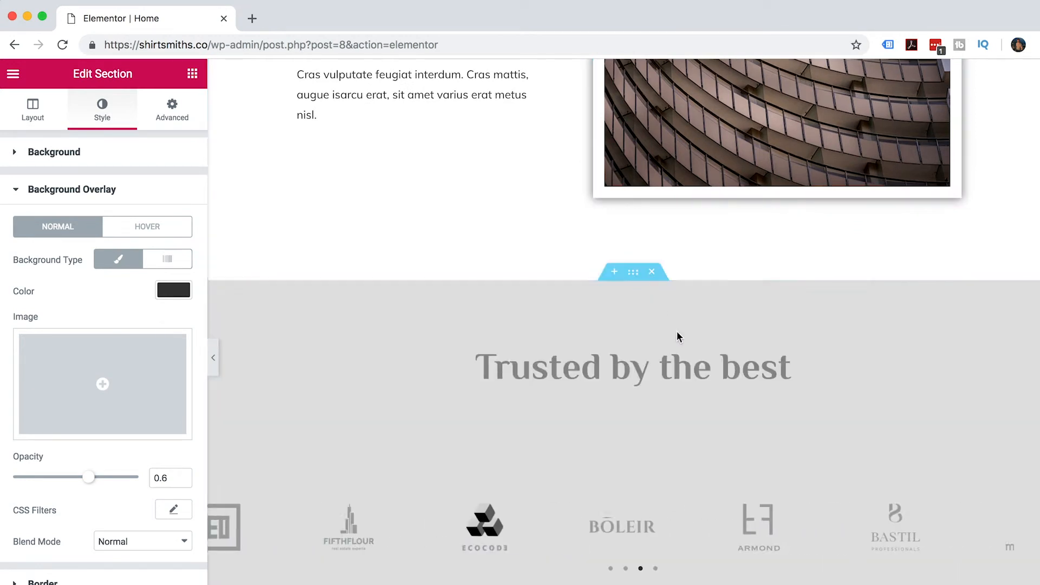
{"action": "left_click", "coordinate": [651, 271]}
- Open the image beside "Restaurant design" for editing and upload Shirtsmiths-Home-Cover.jpg from the Resized Images folder as its replacement
{"action": "scroll", "coordinate": [739, 396], "scroll_direction": "up", "scroll_amount": 10}
{"action": "scroll", "coordinate": [740, 397], "scroll_direction": "up", "scroll_amount": 2}
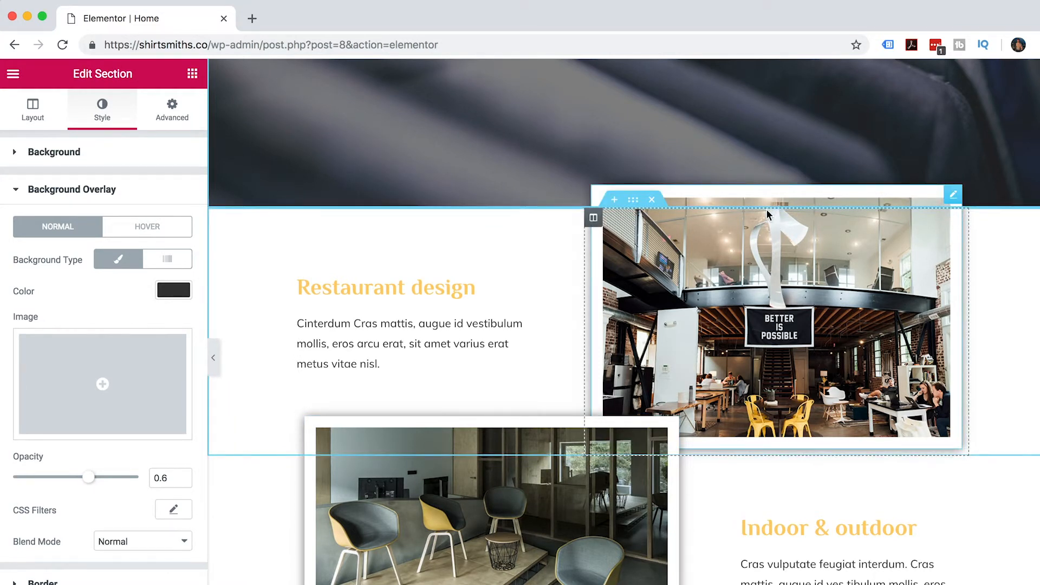
{"action": "left_click", "coordinate": [593, 218]}
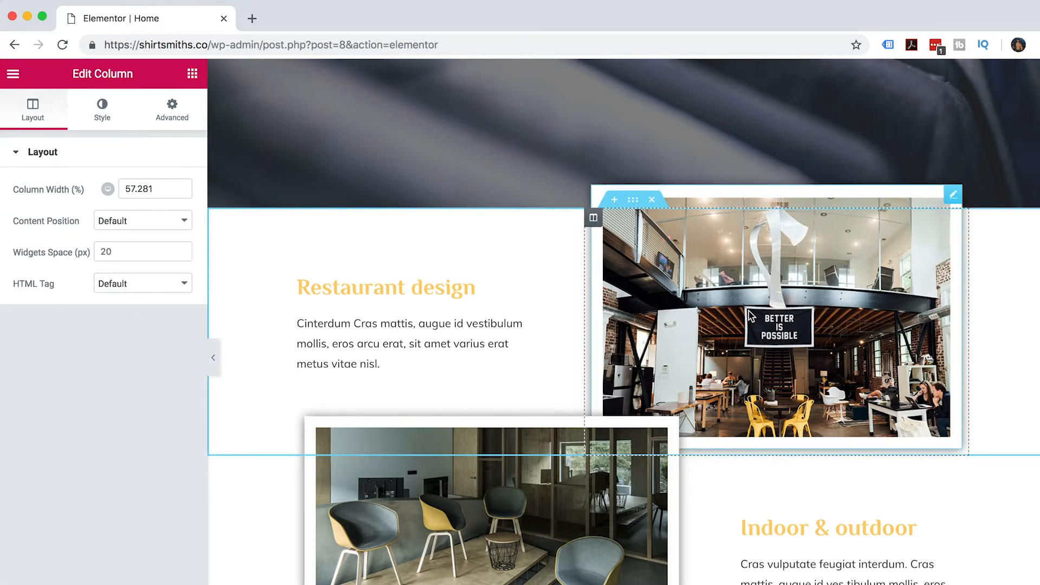
{"action": "left_click", "coordinate": [953, 194]}
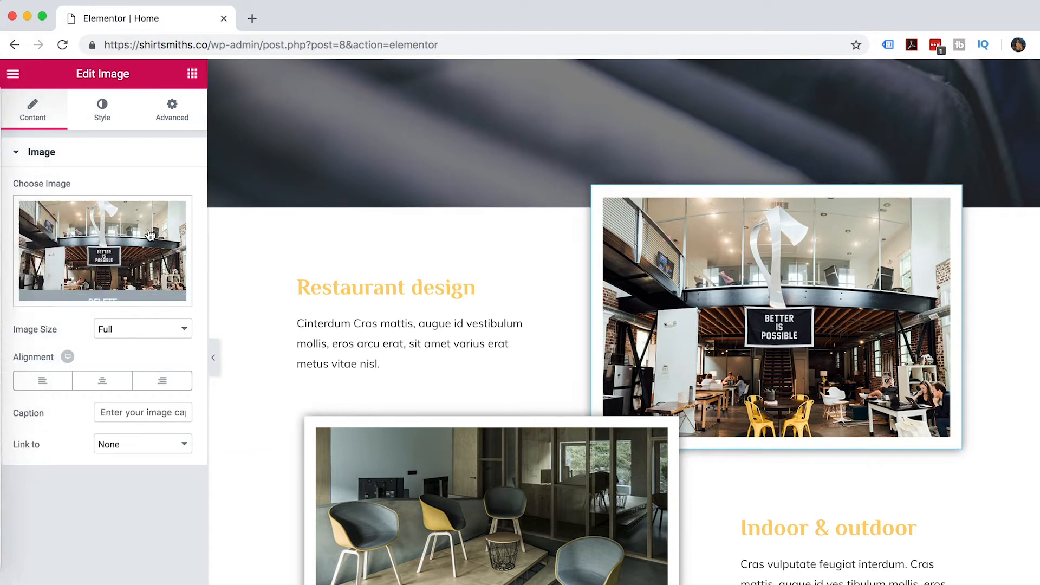
{"action": "left_click", "coordinate": [112, 247]}
{"action": "left_click", "coordinate": [76, 135]}
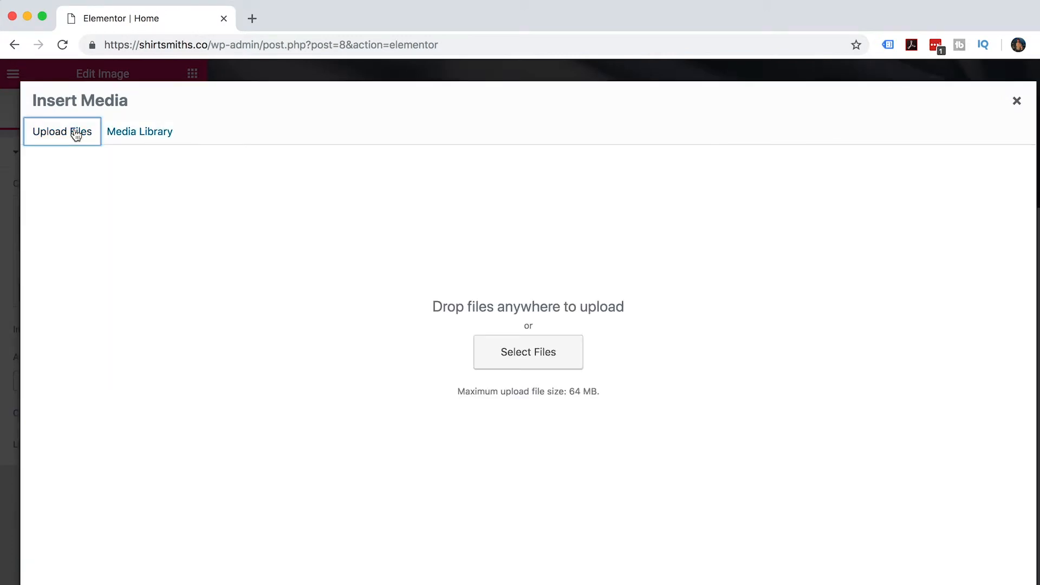
{"action": "left_click", "coordinate": [535, 355]}
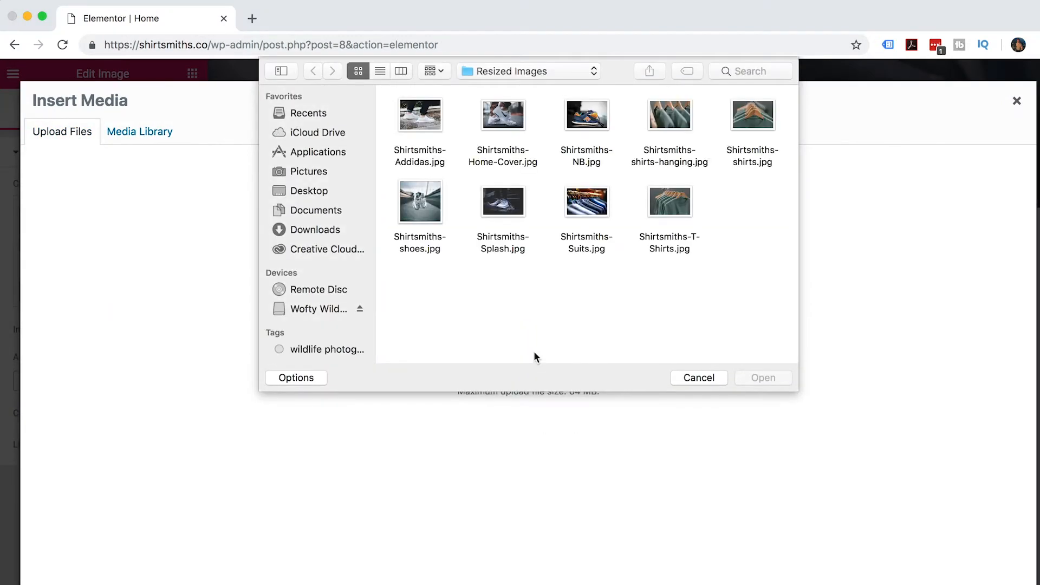
{"action": "double_click", "coordinate": [502, 115]}
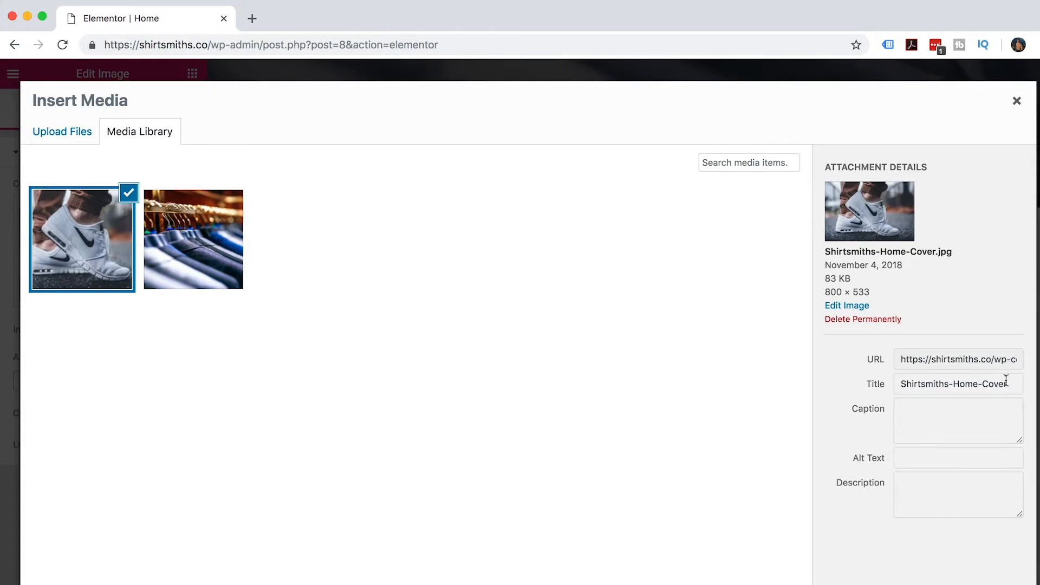
- Copy the uploaded image's title "Shirtsmiths-Home-Cover" into its alt text, and insert the image beside "Restaurant design"
{"action": "left_click_drag", "start_coordinate": [1010, 383], "coordinate": [902, 382]}
{"action": "key", "text": "super+c"}
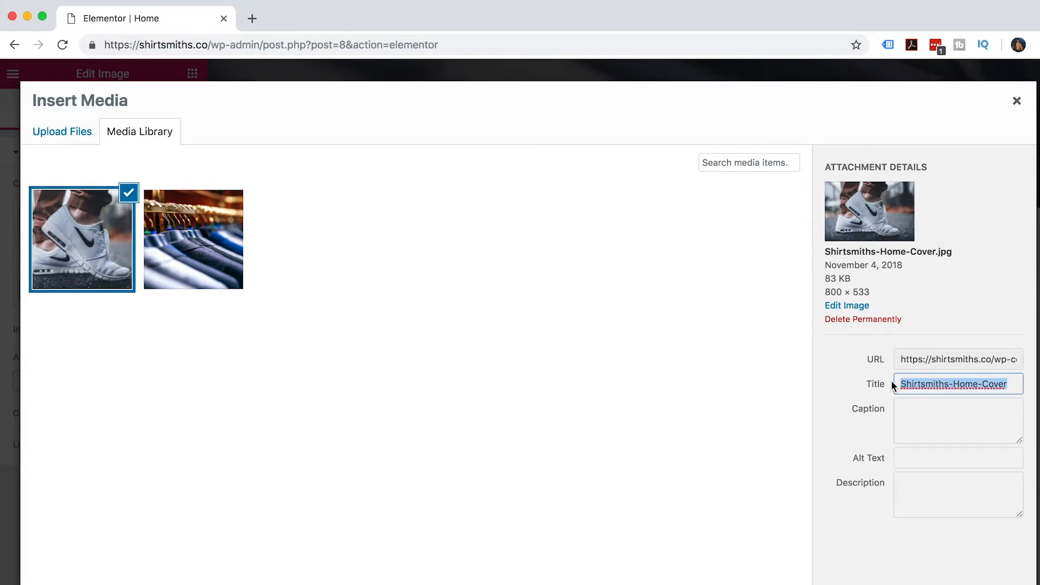
{"action": "left_click", "coordinate": [921, 452]}
{"action": "key", "text": "super+v"}
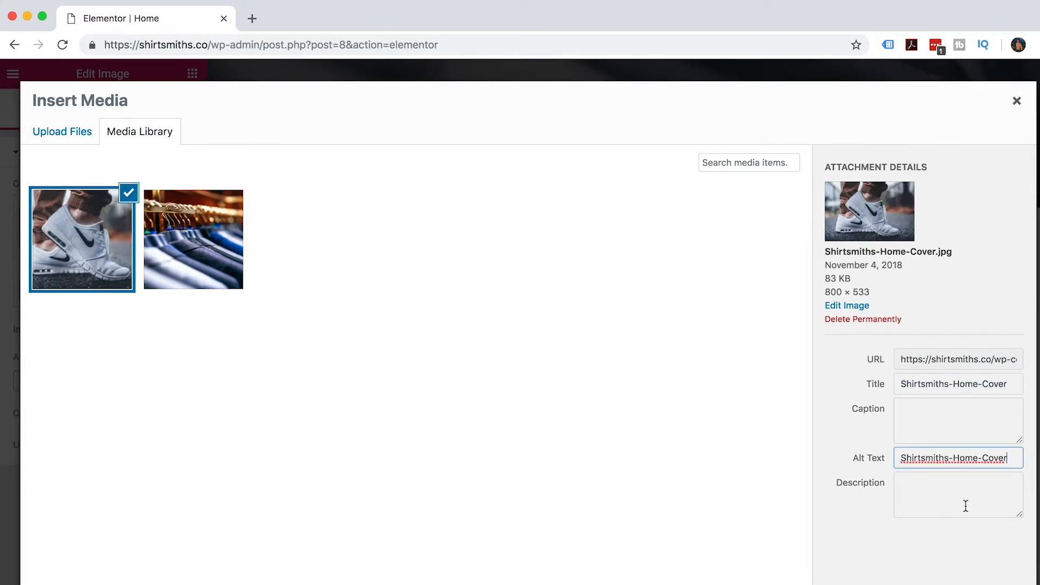
{"action": "left_click", "coordinate": [990, 583]}
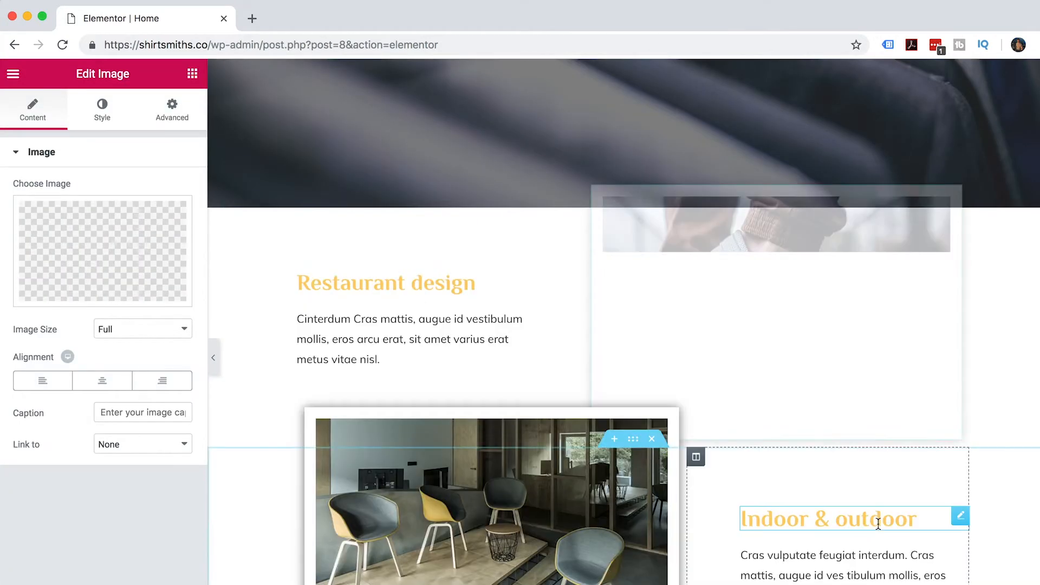
- Change the "Restaurant design" heading below the hero to "Shoes"
{"action": "left_click", "coordinate": [487, 281]}
{"action": "left_click_drag", "start_coordinate": [487, 282], "coordinate": [301, 287]}
{"action": "type", "text": "Shoes"}
- Replace the placeholder text under "Shoes" with "We research and procure trendy shoes specifically for our clients needs"
{"action": "left_click", "coordinate": [336, 332]}
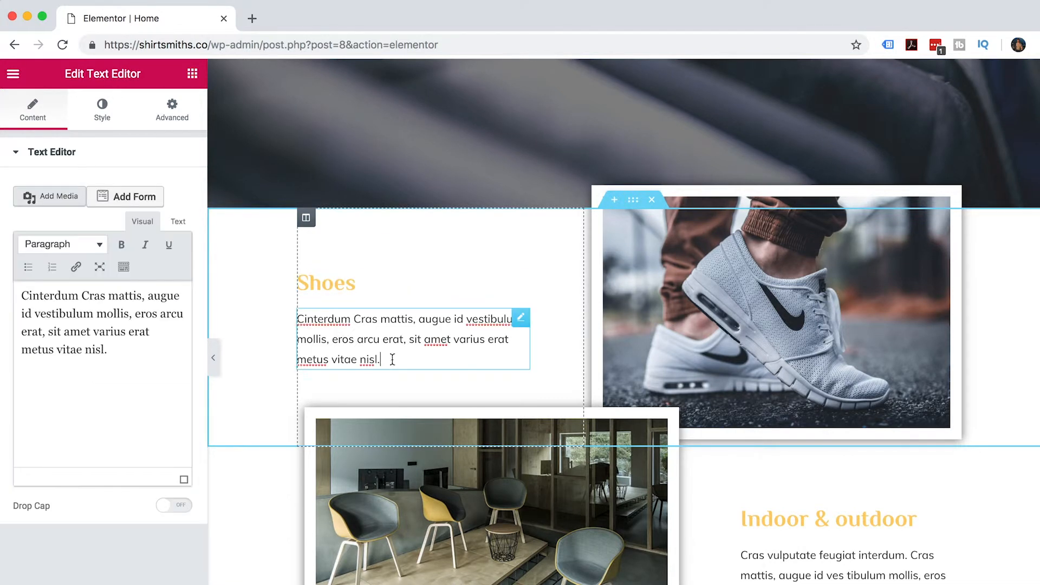
{"action": "left_click_drag", "start_coordinate": [119, 353], "coordinate": [21, 296]}
{"action": "type", "text": "We "}
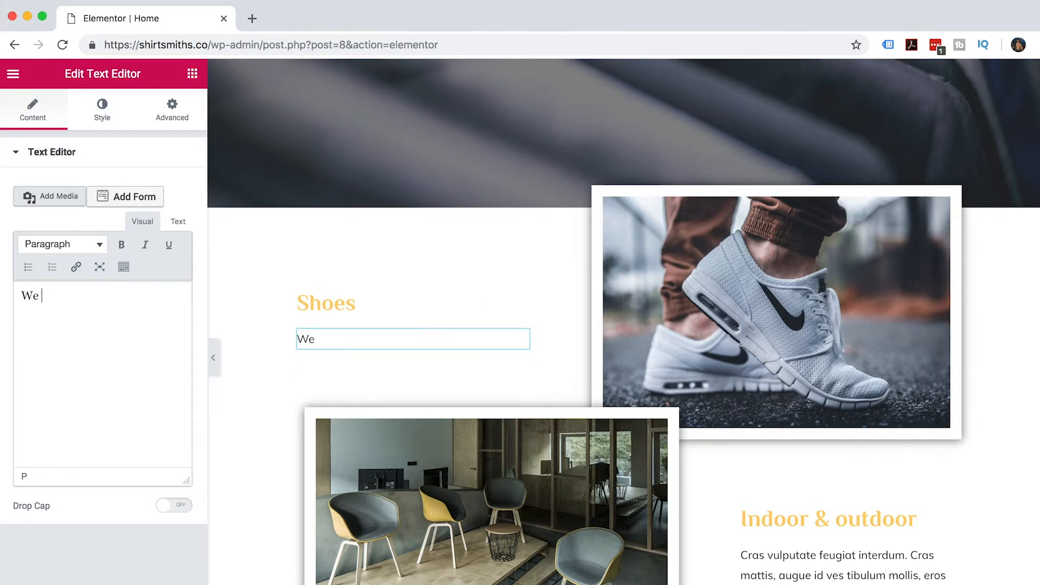
{"action": "type", "text": "reseracch and procure the most trend"}
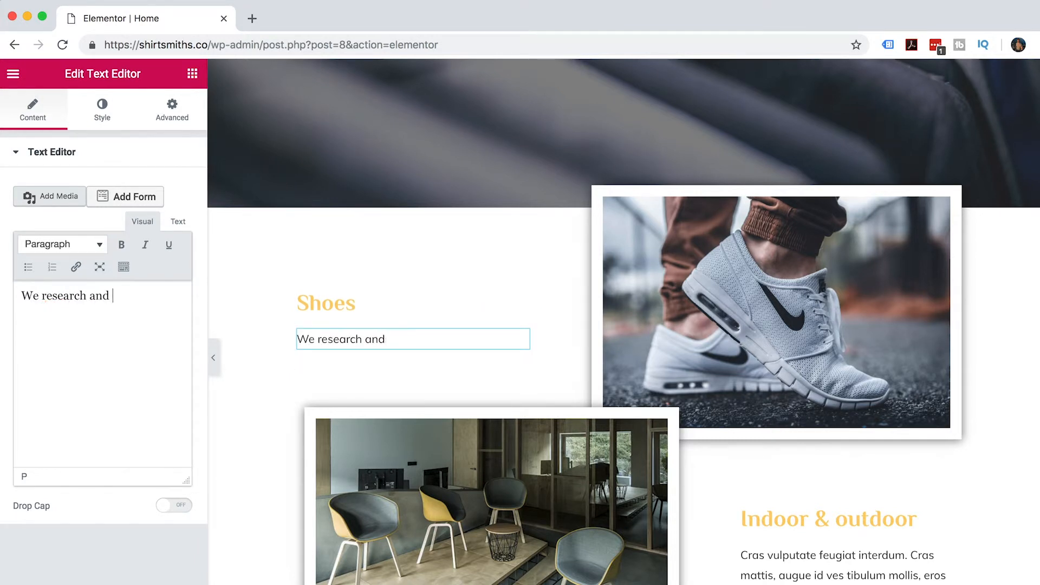
{"action": "key", "text": "BackSpace"}
{"action": "key", "text": "BackSpace"}
{"action": "key", "text": "BackSpace"}
{"action": "key", "text": "BackSpace"}
{"action": "key", "text": "BackSpace"}
{"action": "key", "text": "BackSpace"}
{"action": "key", "text": "BackSpace"}
{"action": "key", "text": "BackSpace"}
{"action": "key", "text": "BackSpace"}
{"action": "key", "text": "BackSpace"}
{"action": "key", "text": "BackSpace"}
{"action": "key", "text": "BackSpace"}
{"action": "key", "text": "BackSpace"}
{"action": "key", "text": "BackSpace"}
{"action": "type", "text": "trendy shoes specifically for our clients needs"}
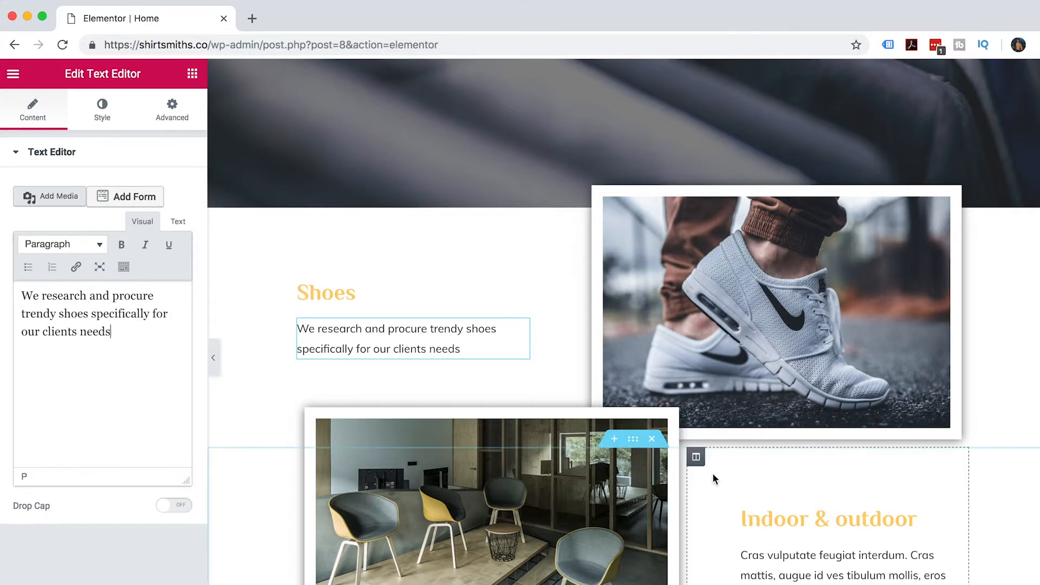
- Change the "Indoor & outdoor" heading in the second section to "Shirts"
{"action": "left_click", "coordinate": [758, 519]}
{"action": "triple_click", "coordinate": [25, 208]}
{"action": "type", "text": "Shirts"}
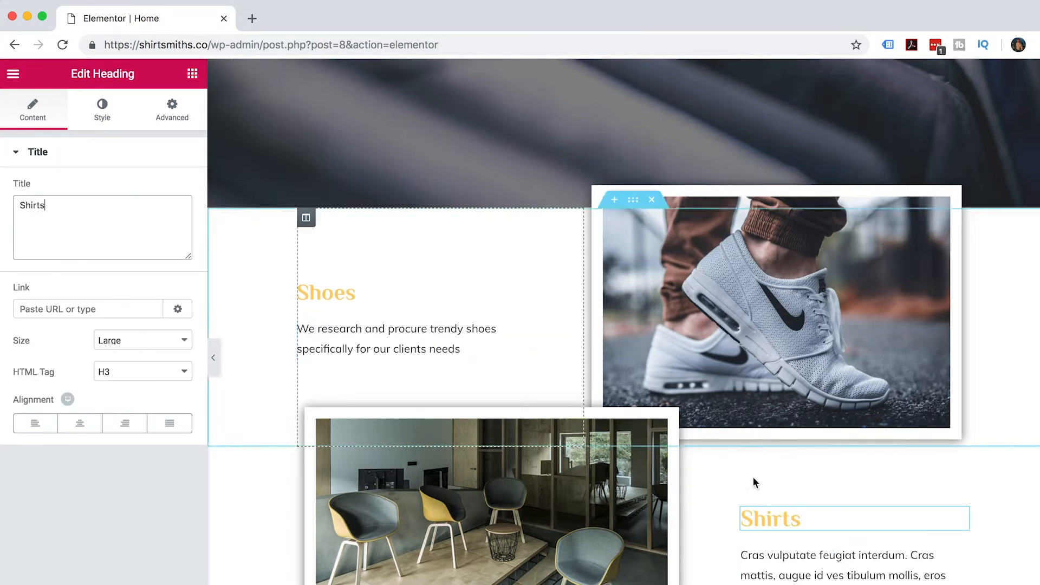
- Replace the text under "Shirts" with "We design and create engaging and eye catching shirts that make you stand out from the crowd."
{"action": "left_click", "coordinate": [770, 558]}
{"action": "left_click_drag", "start_coordinate": [110, 350], "coordinate": [14, 293]}
{"action": "type", "text": "We desi"}
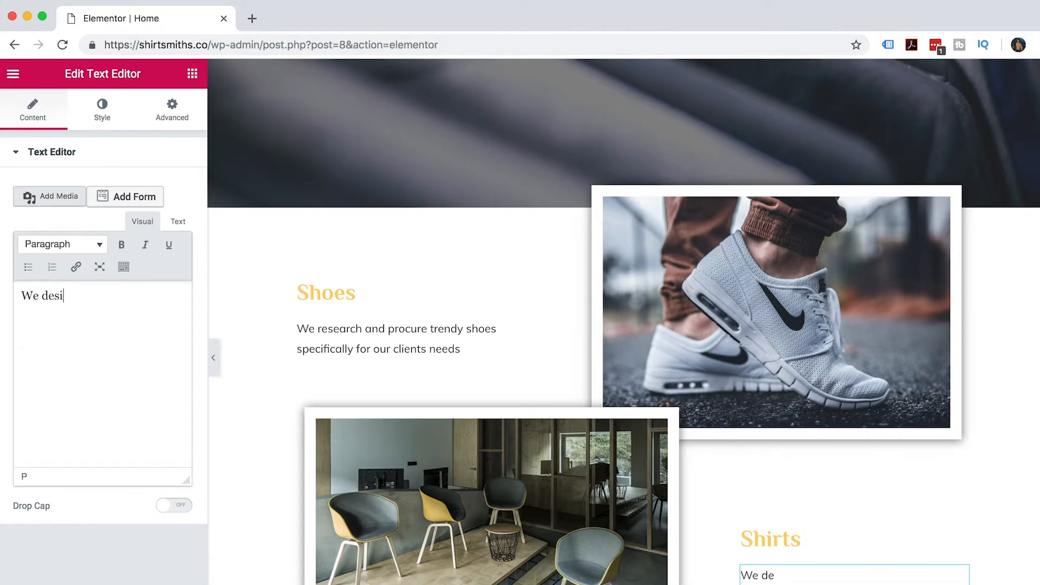
{"action": "type", "text": "gn and create engaging"}
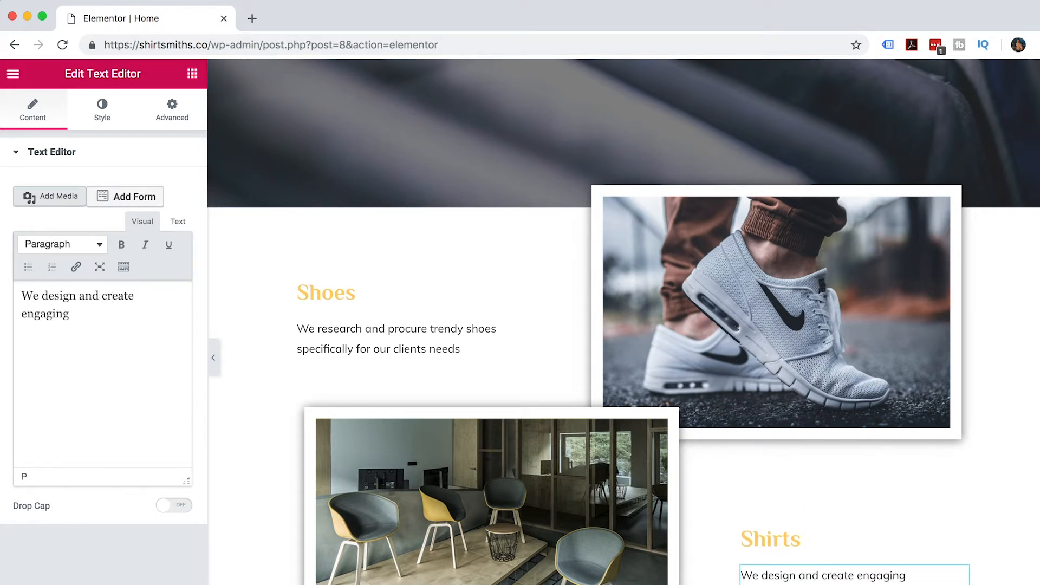
{"action": "type", "text": " and eye cat"}
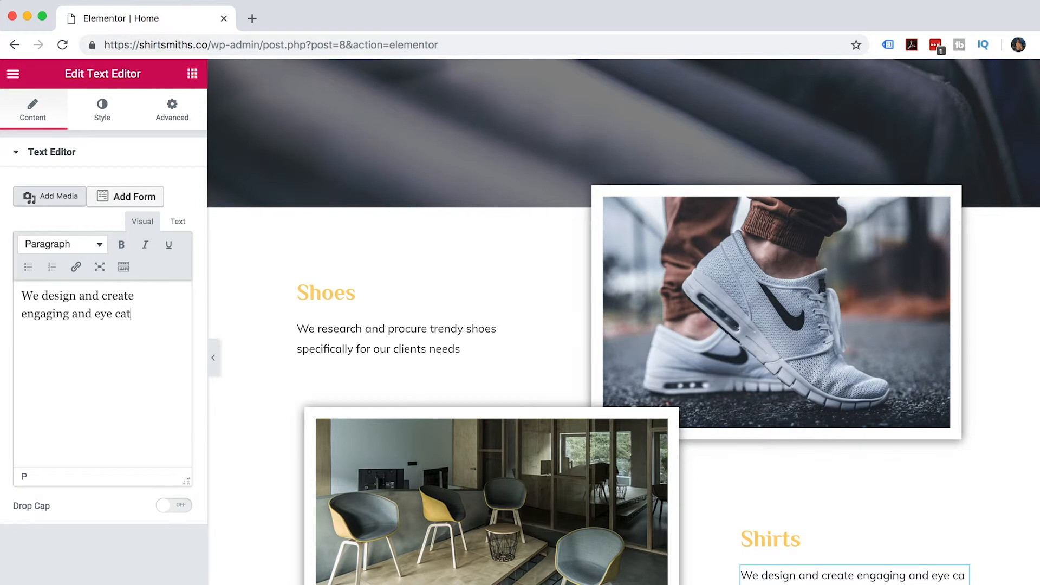
{"action": "type", "text": "ching shirts that make you stand ou from the"}
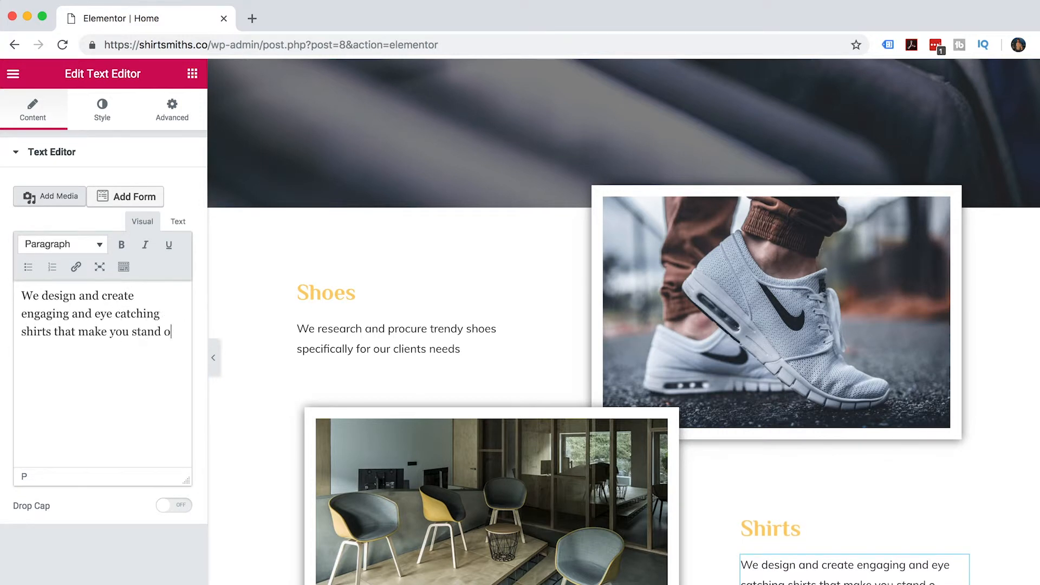
{"action": "left_click", "coordinate": [179, 331]}
{"action": "type", "text": "t"}
{"action": "left_click", "coordinate": [137, 355]}
{"action": "type", "text": "."}
- Open the image beside "Shirts" for editing and upload Shirtsmiths-shirts-hanging.jpg from the Resized Images folder as its replacement
{"action": "scroll", "coordinate": [453, 356], "scroll_direction": "down", "scroll_amount": 5}
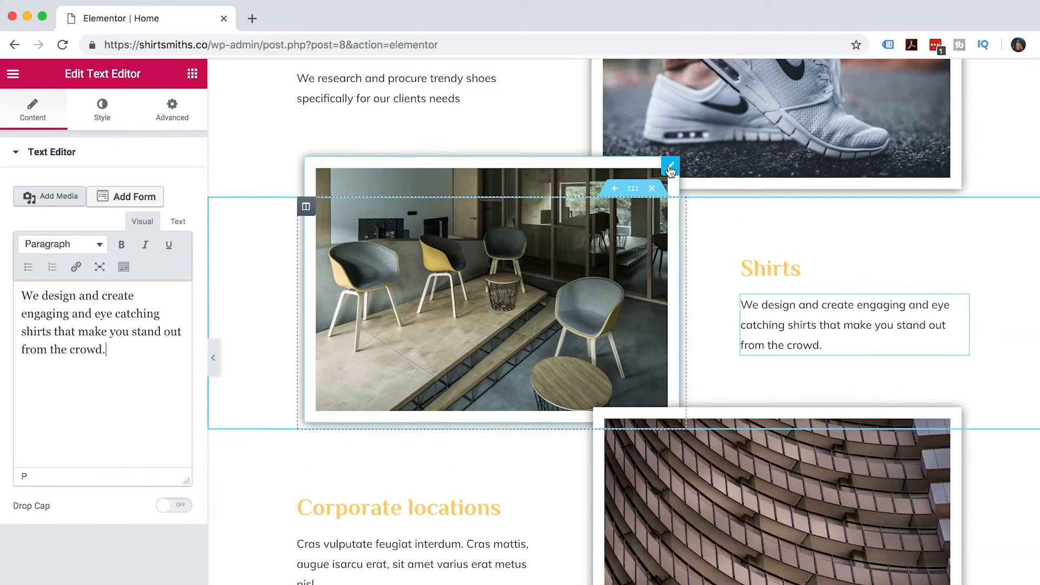
{"action": "left_click", "coordinate": [670, 172]}
{"action": "left_click", "coordinate": [46, 130]}
{"action": "left_click", "coordinate": [508, 351]}
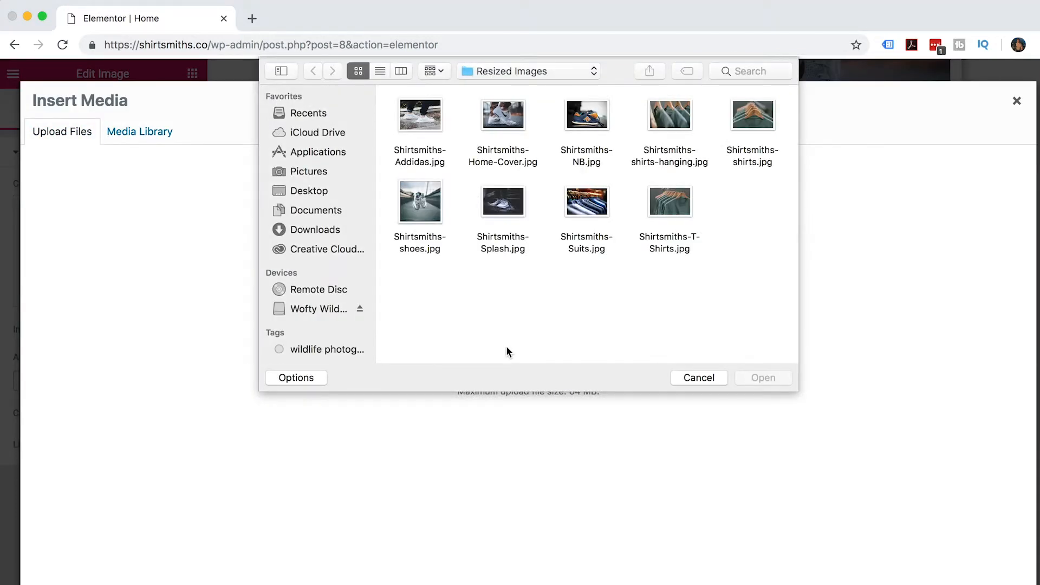
{"action": "left_click", "coordinate": [661, 132]}
{"action": "left_click", "coordinate": [775, 378]}
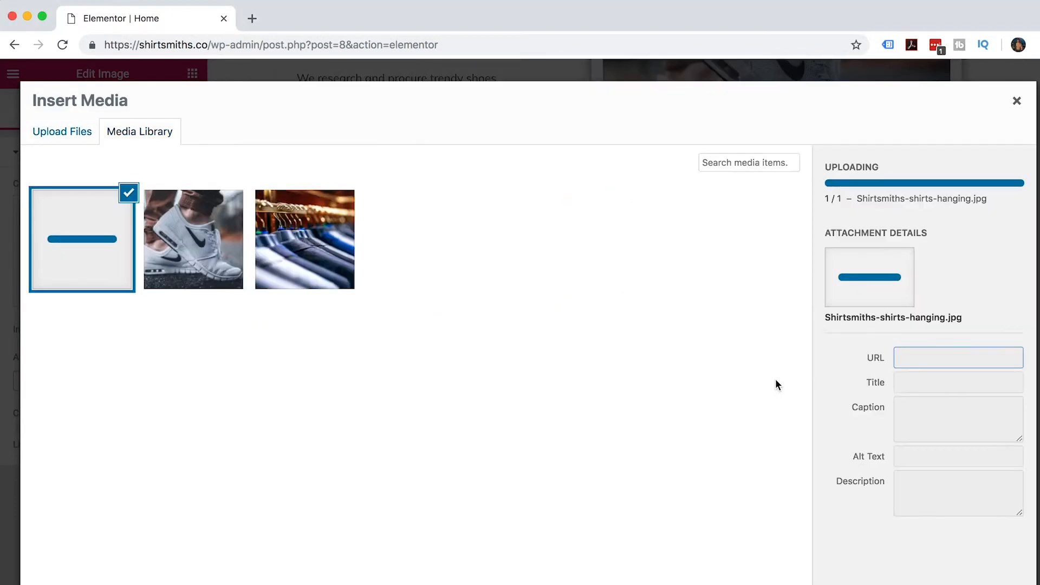
- Copy the uploaded image's title "Shirtsmiths-shirts-hanging" into its alt text, and insert the image beside "Shirts"
{"action": "left_click_drag", "start_coordinate": [896, 386], "coordinate": [1020, 388]}
{"action": "key", "text": "super+c"}
{"action": "left_click", "coordinate": [984, 465]}
{"action": "key", "text": "super+v"}
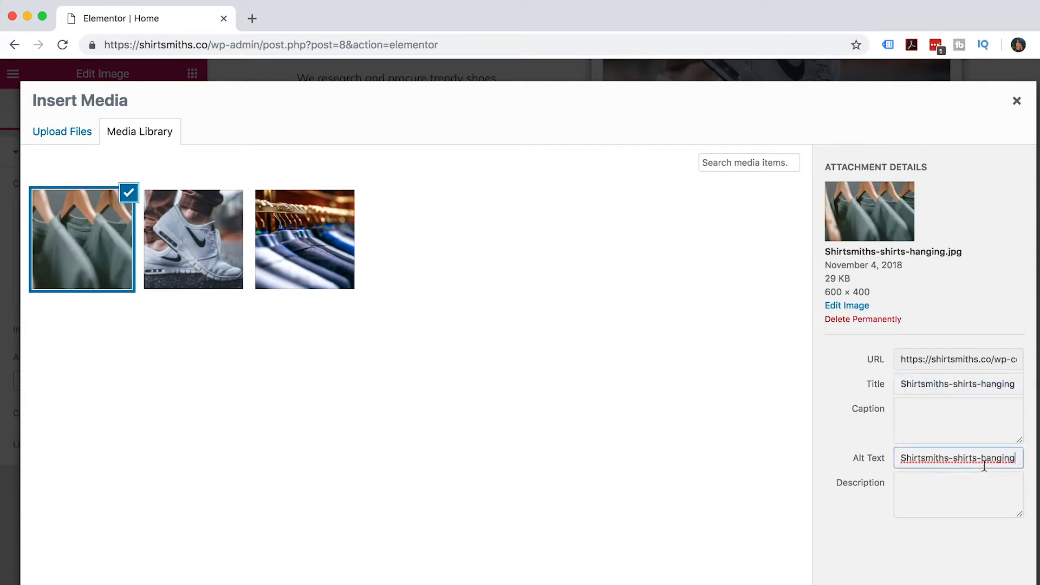
{"action": "left_click", "coordinate": [996, 583]}
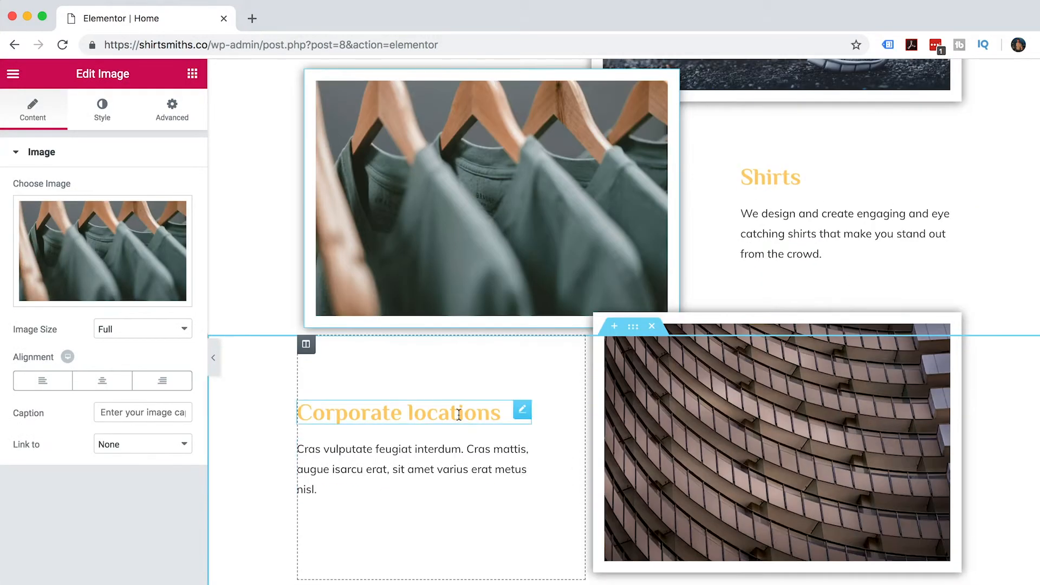
- Change the "Corporate locations" heading in the third section to "Unique Style"
{"action": "left_click", "coordinate": [487, 414]}
{"action": "left_click_drag", "start_coordinate": [109, 205], "coordinate": [15, 205]}
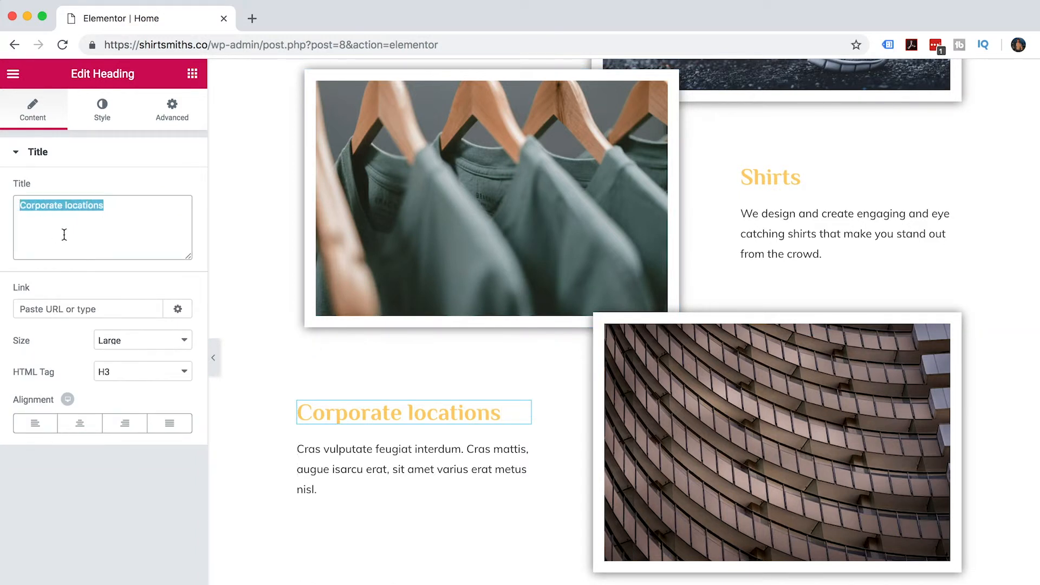
{"action": "type", "text": "Unique Style"}
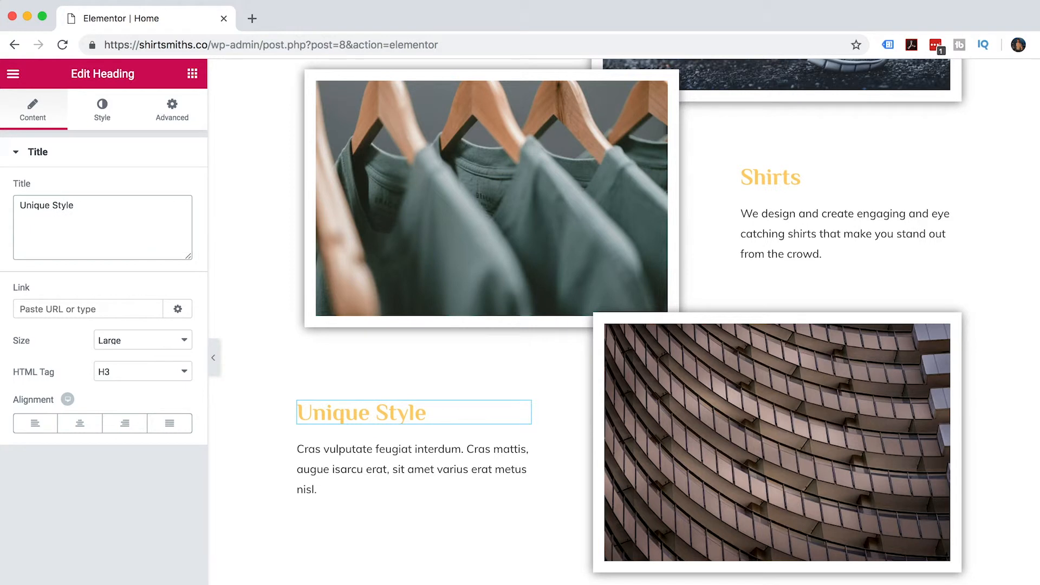
- Rewrite "Unique Style" paragraph: "Everyone should be able to express themselves through their very own style we help you do this with our specially selected shirts and shoes."
{"action": "left_click", "coordinate": [323, 489]}
{"action": "left_click_drag", "start_coordinate": [149, 366], "coordinate": [16, 298]}
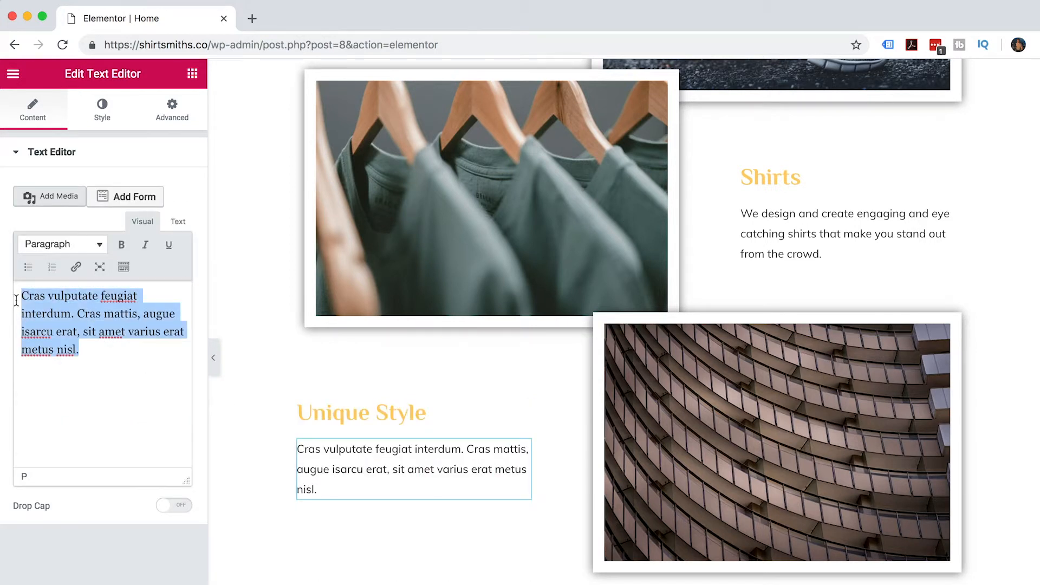
{"action": "type", "text": "Everyone should b"}
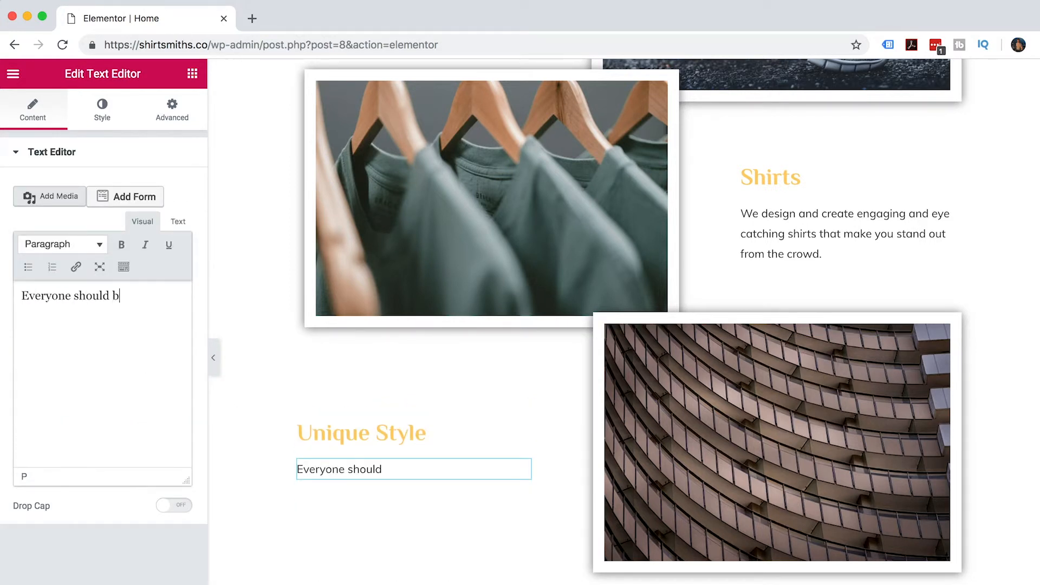
{"action": "type", "text": "e able to express th"}
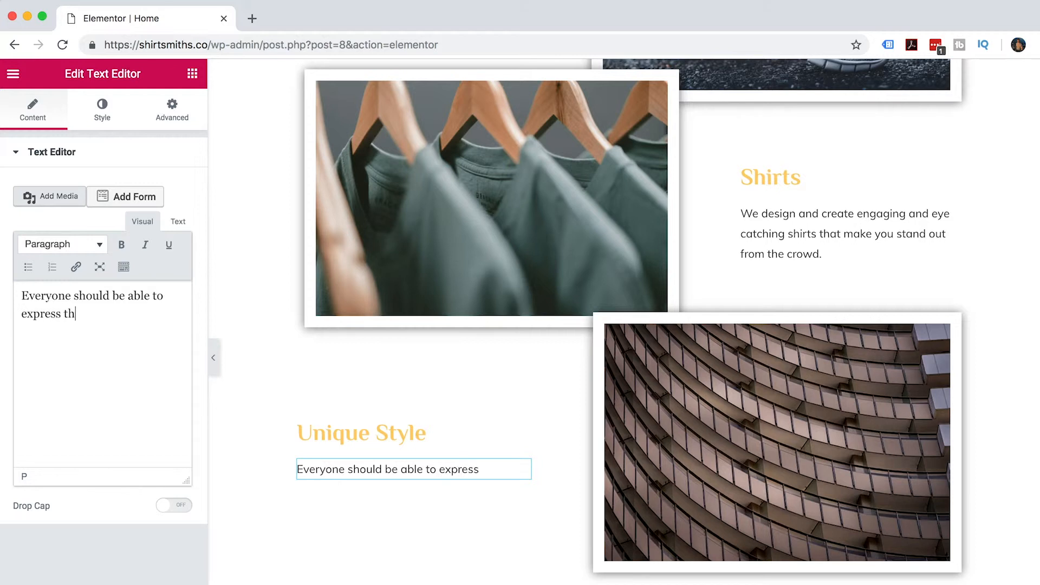
{"action": "type", "text": "emselve through their"}
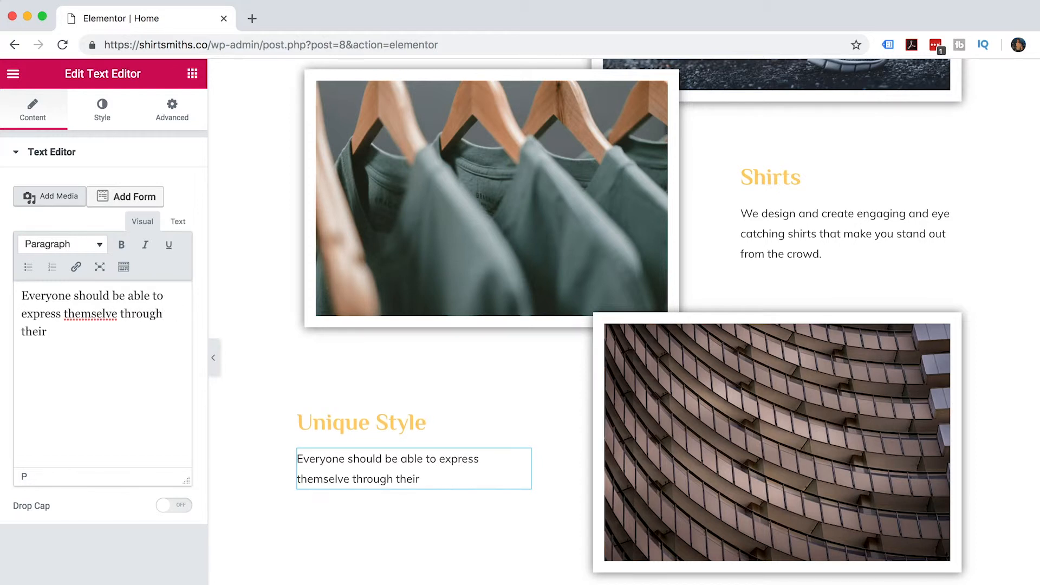
{"action": "left_click", "coordinate": [120, 316]}
{"action": "type", "text": "s through their very own style we help"}
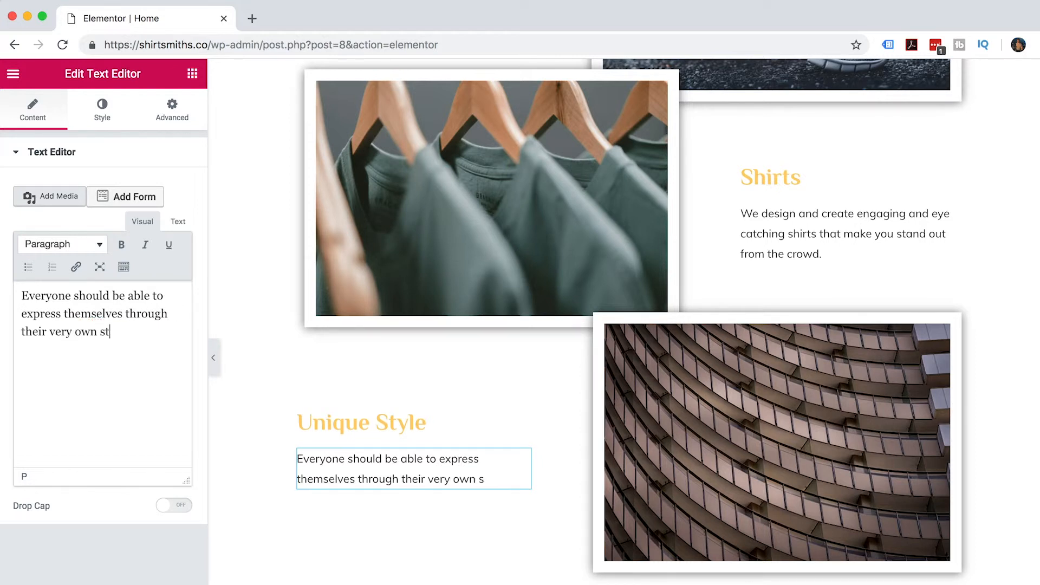
{"action": "type", "text": "s with our s"}
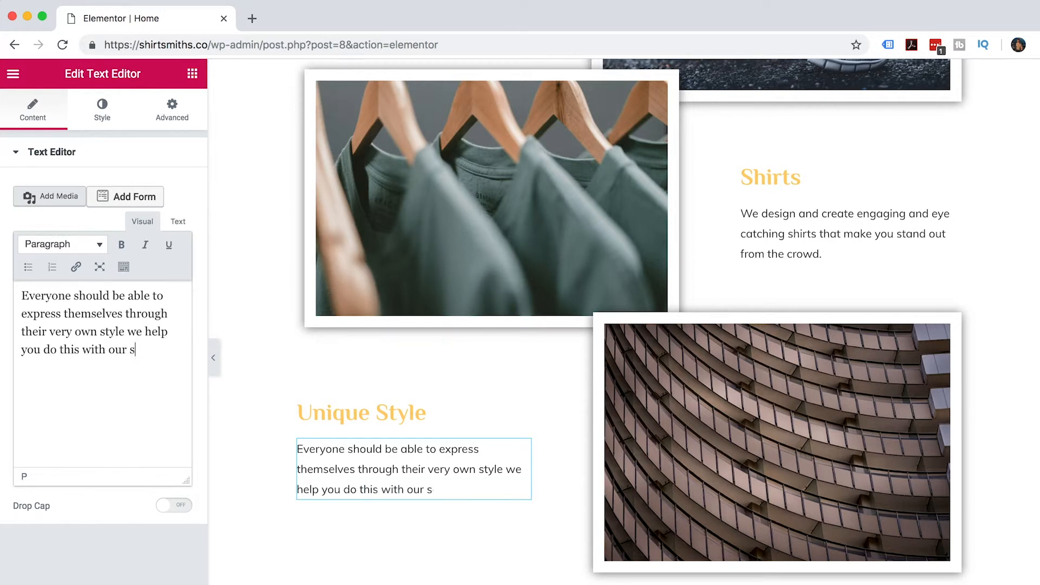
{"action": "type", "text": "epecially selected"}
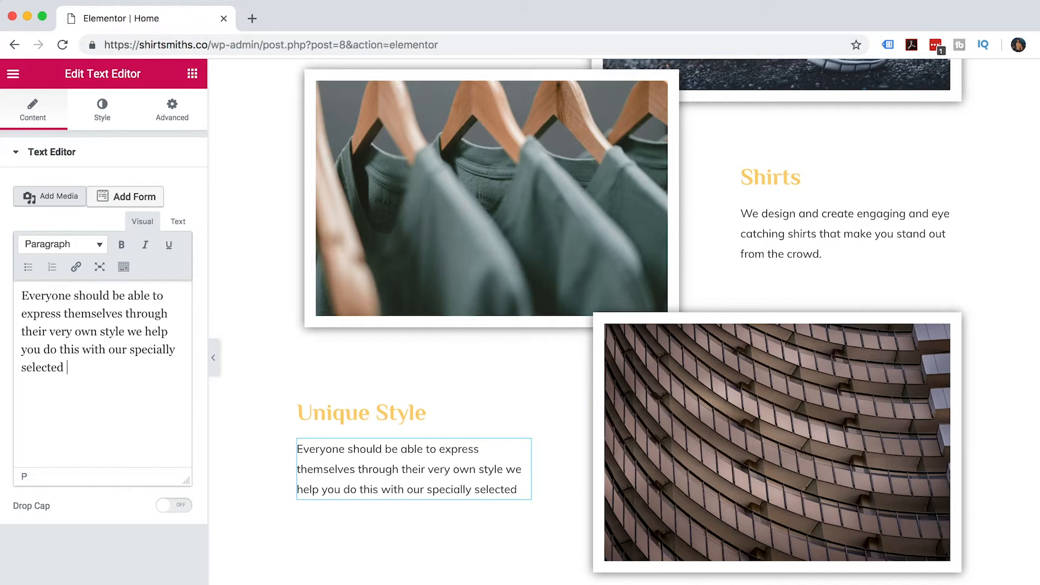
{"action": "type", "text": " shirts and shoes."}
- Open the image beside "Unique Style" for editing and upload Shirtsmiths-NB.jpg from the Resized Images folder as its replacement
{"action": "left_click", "coordinate": [926, 337]}
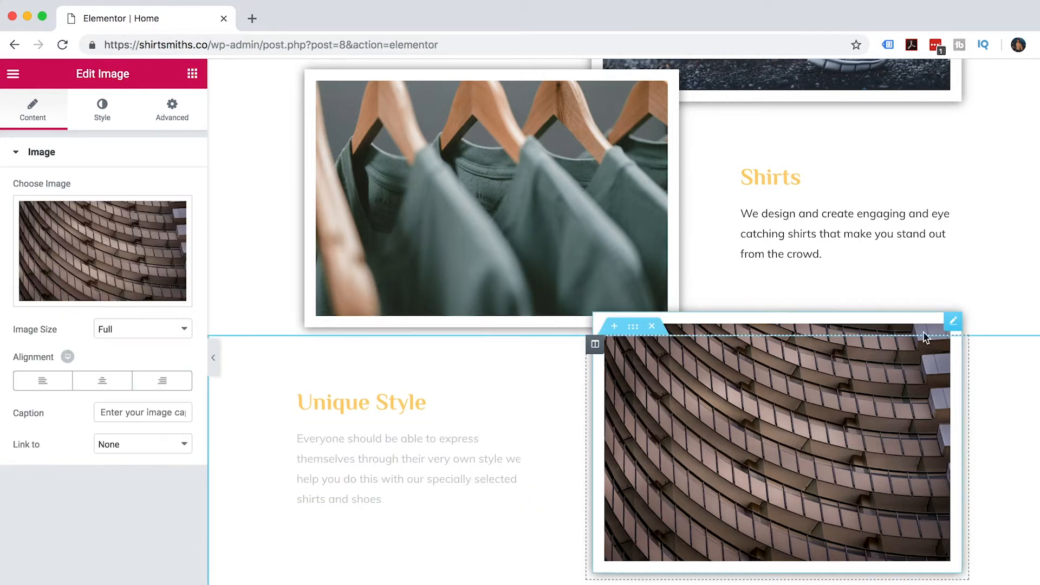
{"action": "left_click", "coordinate": [102, 251]}
{"action": "left_click", "coordinate": [519, 350]}
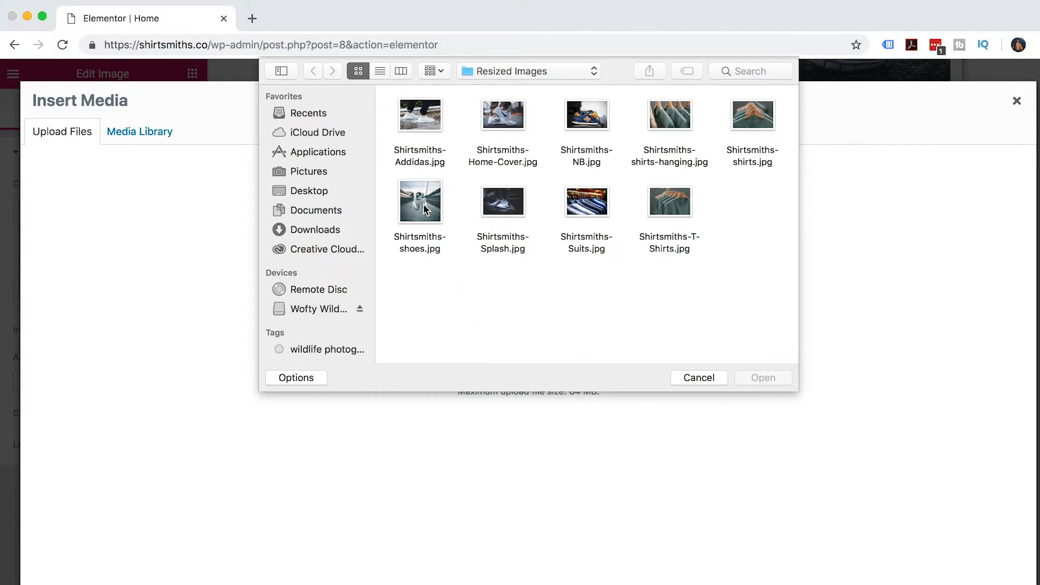
{"action": "double_click", "coordinate": [586, 114]}
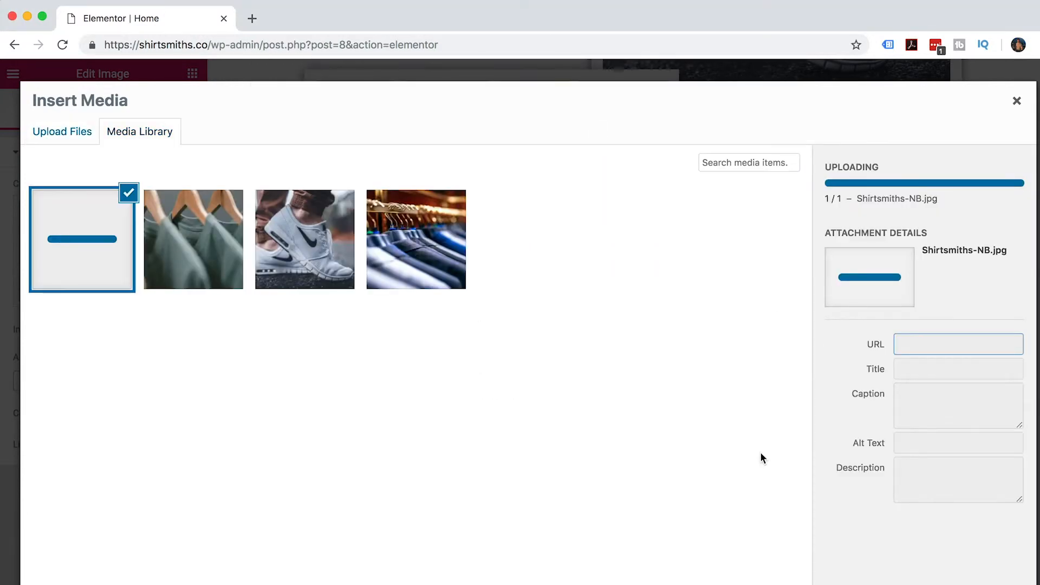
- Copy the uploaded image's title "Shirtsmiths-NB" into its alt text, and insert the image beside "Unique Style"
{"action": "left_click_drag", "start_coordinate": [969, 317], "coordinate": [900, 316]}
{"action": "key", "text": "super+c"}
{"action": "left_click", "coordinate": [938, 390]}
{"action": "key", "text": "super+v"}
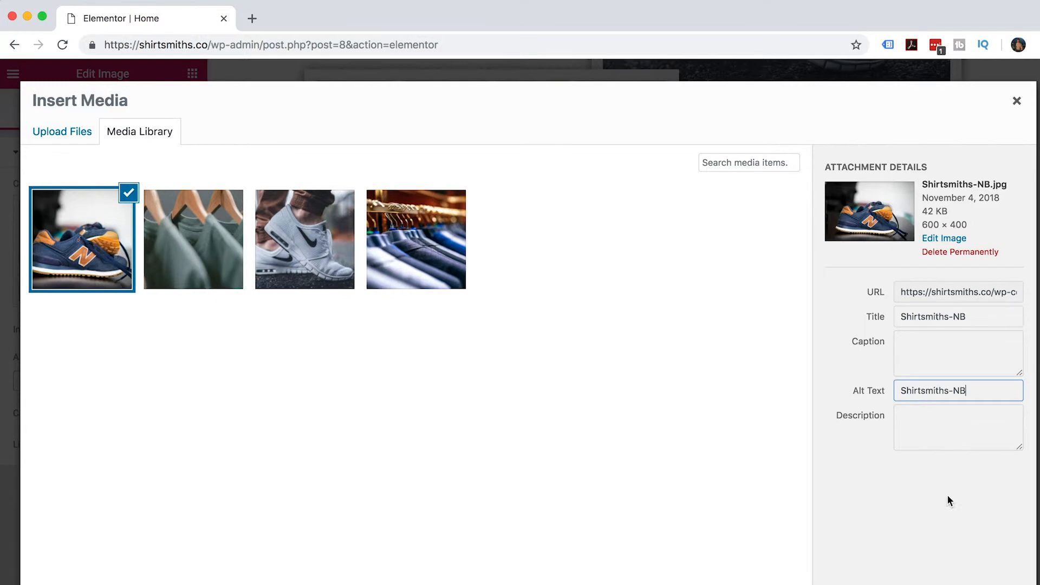
{"action": "left_click", "coordinate": [964, 583]}
- Set the text color of the "Shoes" heading to dark blue #394a6b and select its color code
{"action": "scroll", "coordinate": [777, 472], "scroll_direction": "up", "scroll_amount": 5}
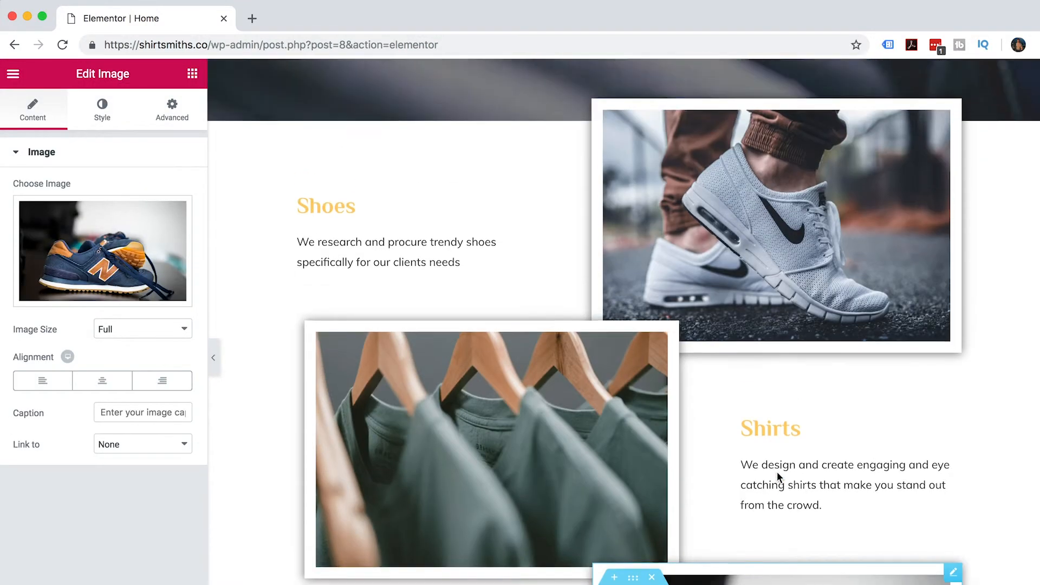
{"action": "scroll", "coordinate": [777, 474], "scroll_direction": "up", "scroll_amount": 10}
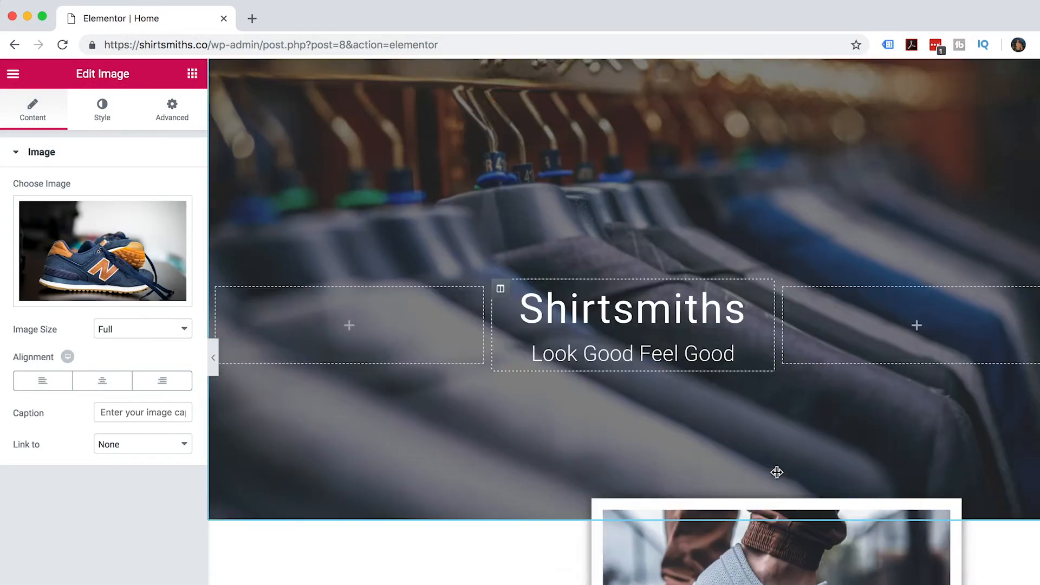
{"action": "scroll", "coordinate": [777, 473], "scroll_direction": "down", "scroll_amount": 5}
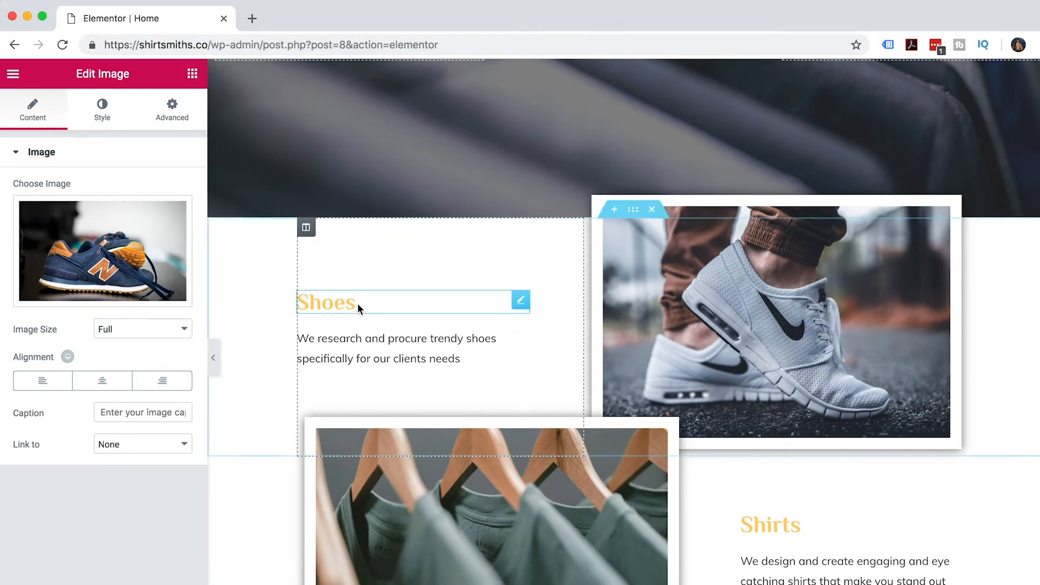
{"action": "left_click", "coordinate": [358, 305]}
{"action": "left_click", "coordinate": [103, 116]}
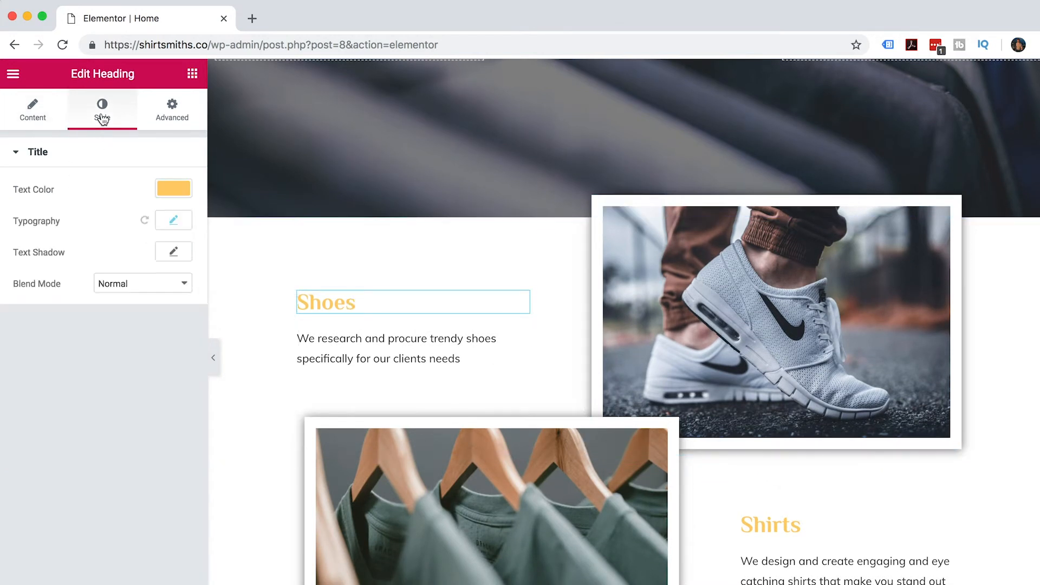
{"action": "left_click", "coordinate": [163, 189]}
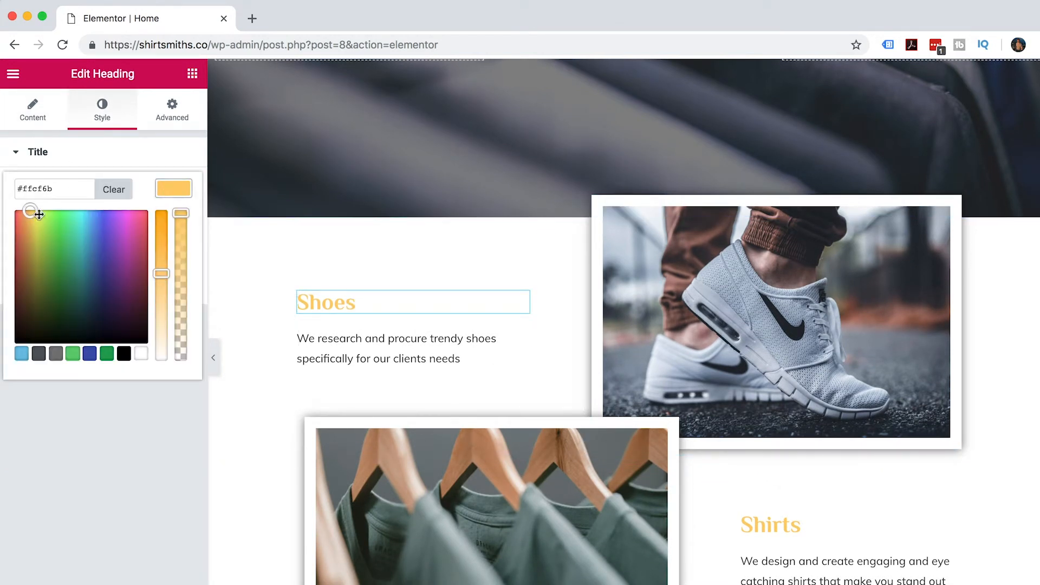
{"action": "left_click_drag", "start_coordinate": [68, 216], "coordinate": [106, 216]}
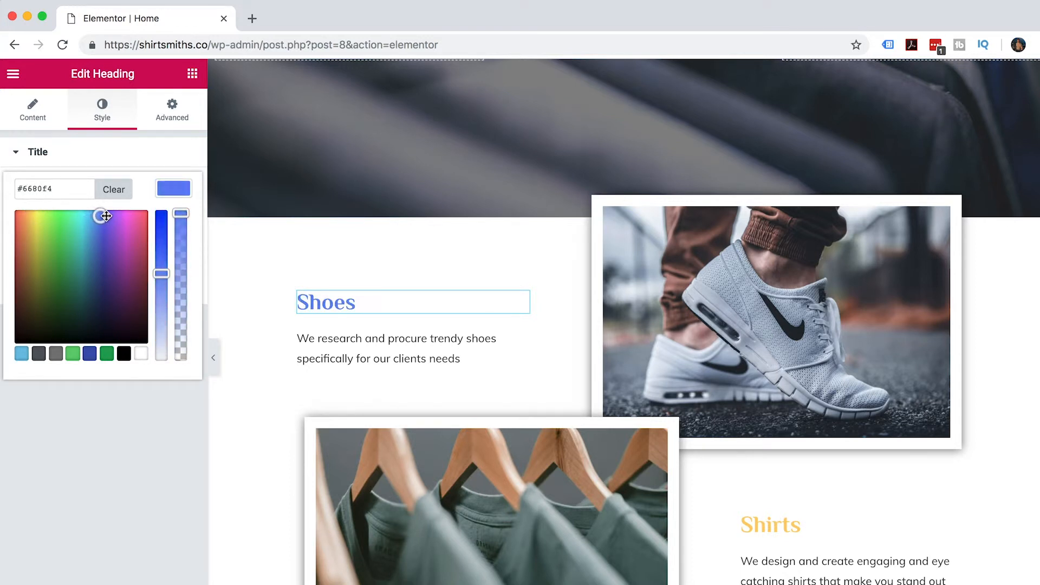
{"action": "left_click", "coordinate": [39, 353]}
{"action": "left_click_drag", "start_coordinate": [97, 293], "coordinate": [93, 288]}
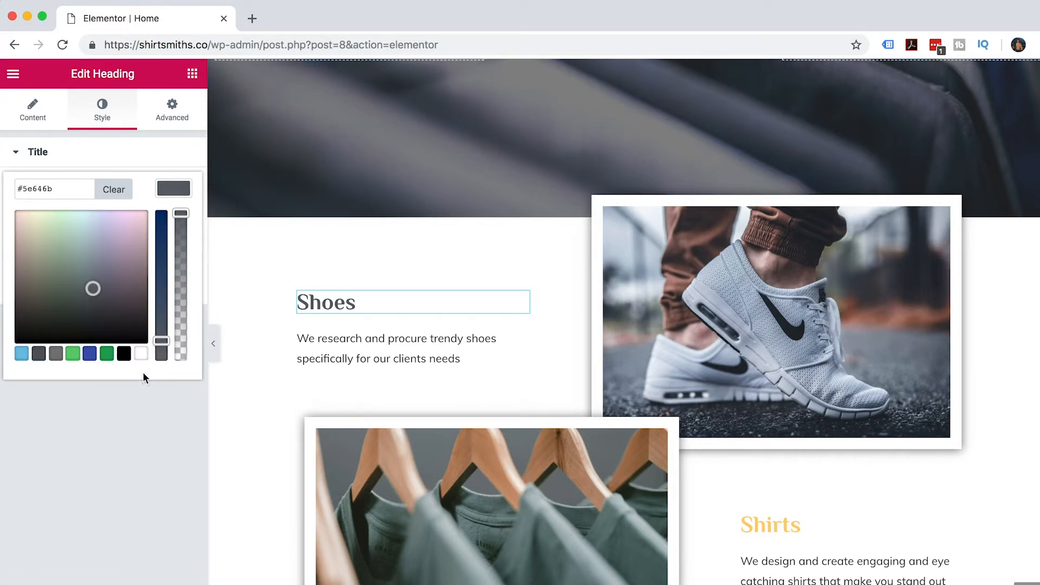
{"action": "left_click_drag", "start_coordinate": [160, 341], "coordinate": [157, 296]}
{"action": "left_click_drag", "start_coordinate": [68, 188], "coordinate": [1, 192]}
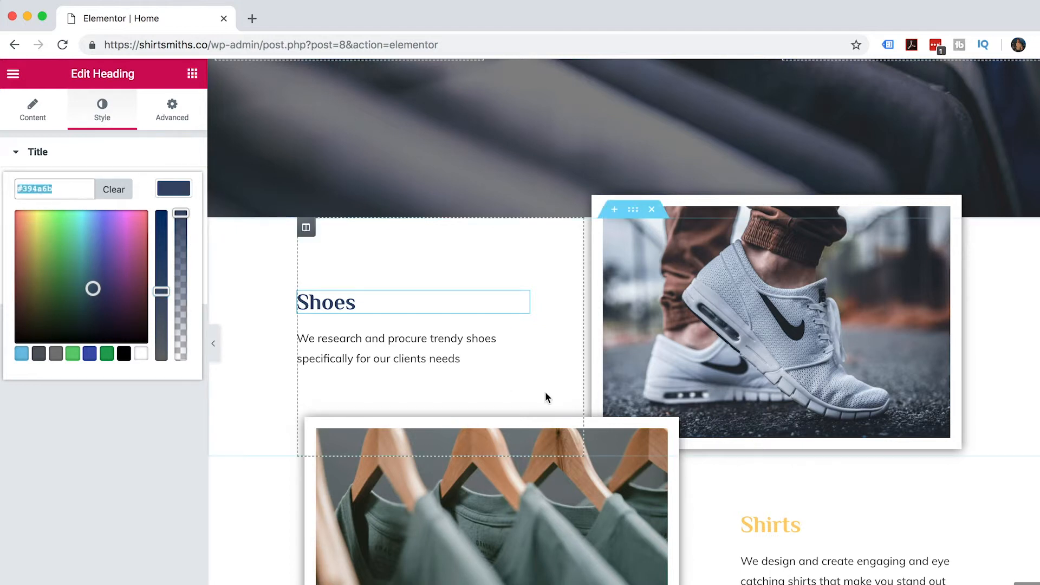
- Set the text color of the "Shirts" heading to the copied dark blue #394a6b
{"action": "left_click", "coordinate": [769, 525]}
{"action": "left_click", "coordinate": [98, 227]}
{"action": "left_click", "coordinate": [101, 108]}
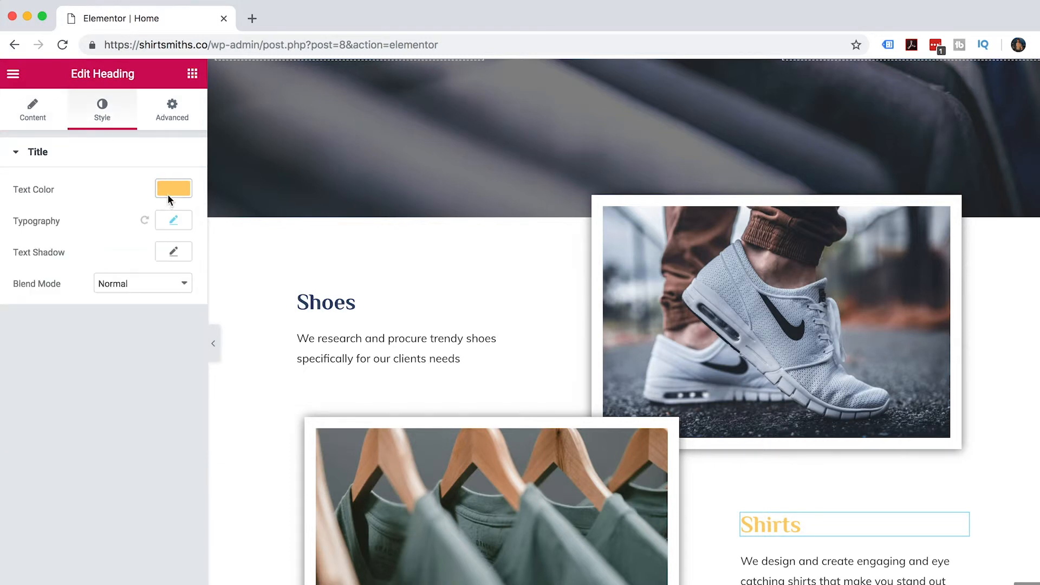
{"action": "left_click", "coordinate": [169, 190]}
{"action": "left_click_drag", "start_coordinate": [56, 195], "coordinate": [0, 195]}
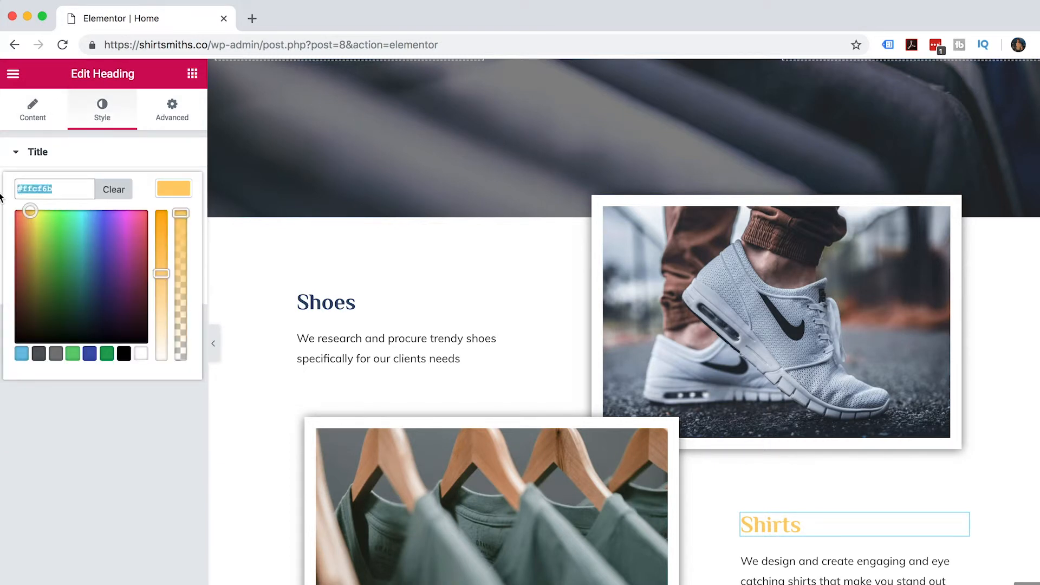
{"action": "key", "text": "super+v"}
{"action": "left_click", "coordinate": [161, 190]}
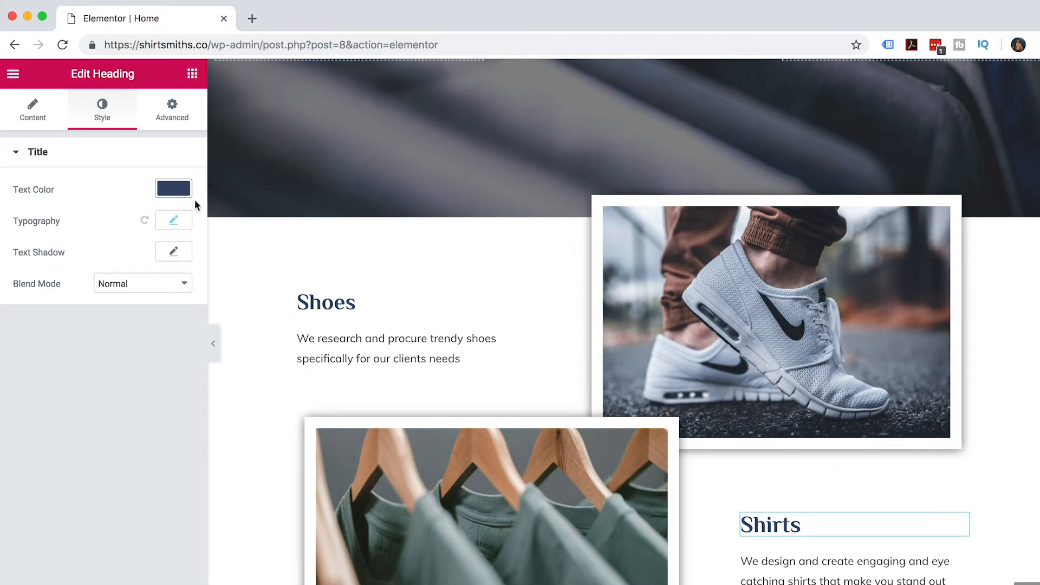
- Apply the copied dark blue #394a6b as the text color of the "Unique Style" heading
{"action": "scroll", "coordinate": [758, 489], "scroll_direction": "down", "scroll_amount": 7}
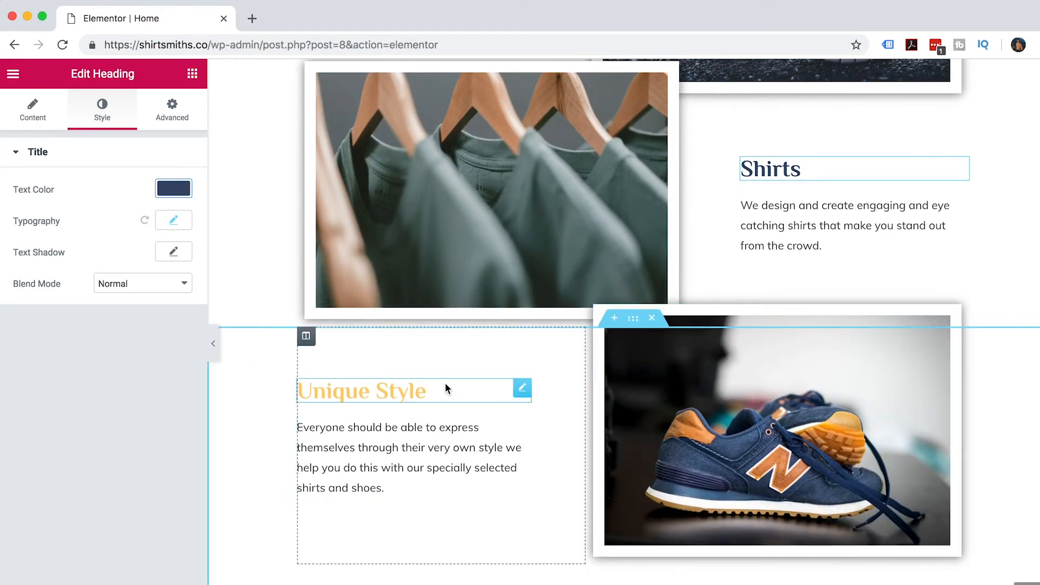
{"action": "left_click", "coordinate": [420, 389]}
{"action": "left_click", "coordinate": [102, 108]}
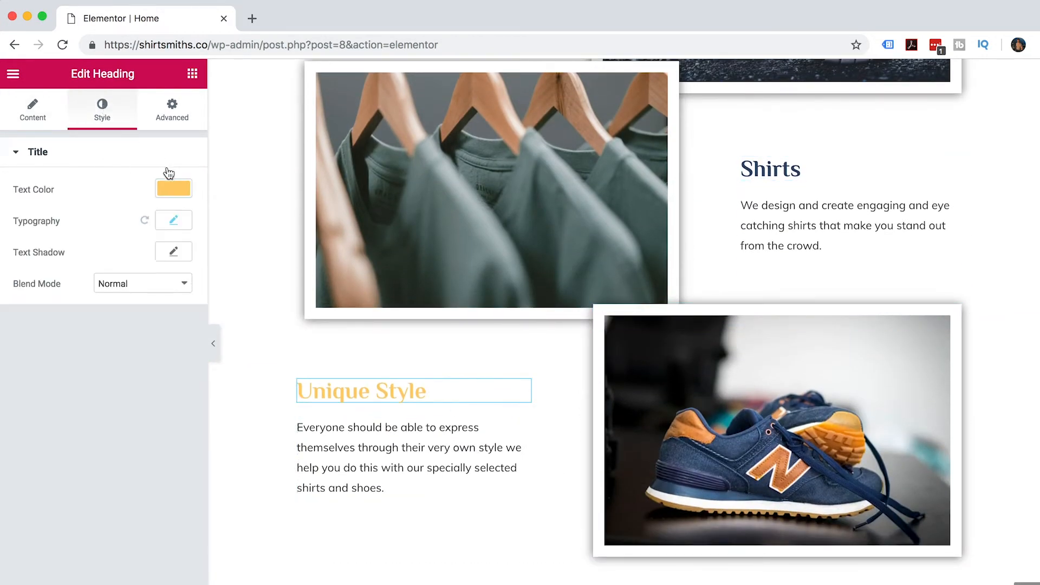
{"action": "left_click", "coordinate": [167, 188]}
{"action": "left_click_drag", "start_coordinate": [75, 189], "coordinate": [0, 193]}
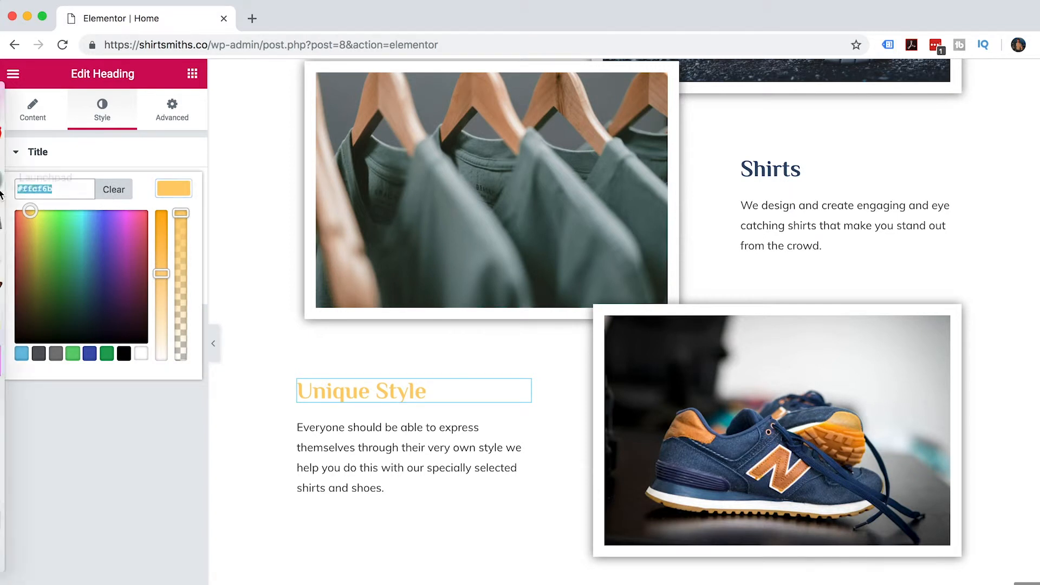
{"action": "key", "text": "super+v"}
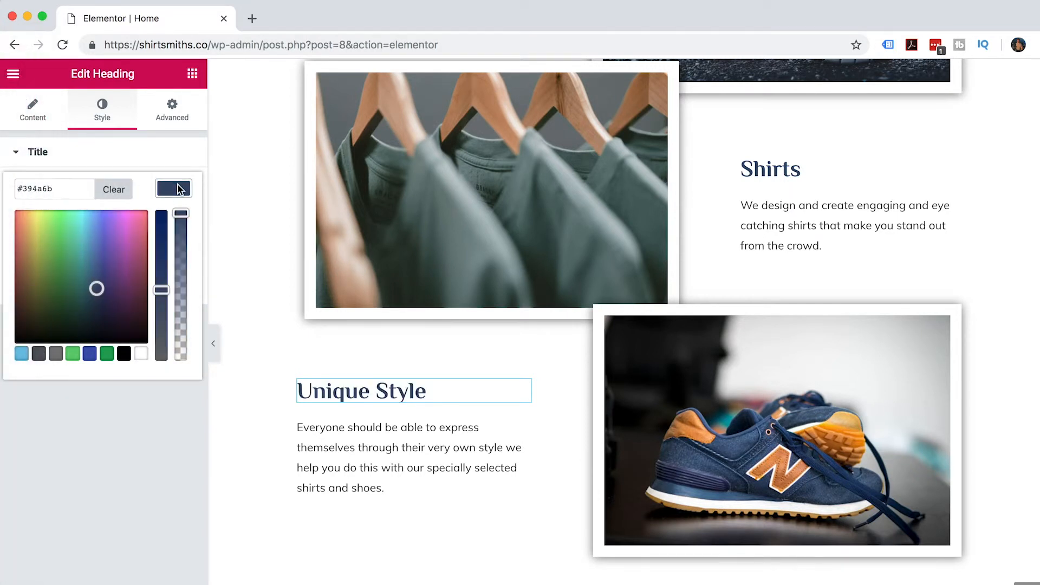
{"action": "left_click", "coordinate": [265, 276]}
- Review the recolored headings on the page and add a new single-column section below the "Unique Style" section
{"action": "scroll", "coordinate": [511, 427], "scroll_direction": "down", "scroll_amount": 3}
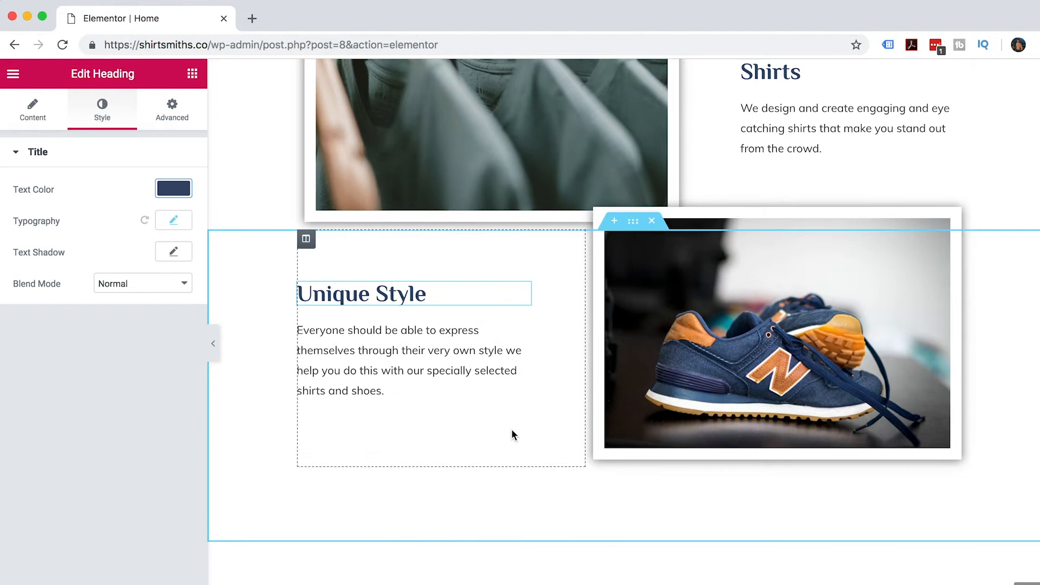
{"action": "scroll", "coordinate": [511, 429], "scroll_direction": "up", "scroll_amount": 10}
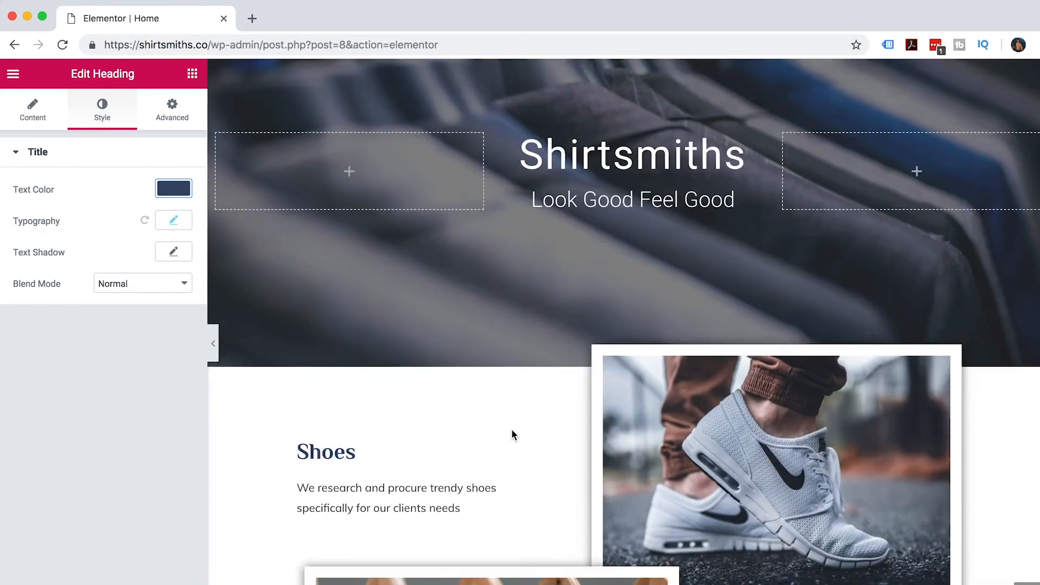
{"action": "scroll", "coordinate": [511, 430], "scroll_direction": "down", "scroll_amount": 5}
{"action": "scroll", "coordinate": [513, 434], "scroll_direction": "down", "scroll_amount": 8}
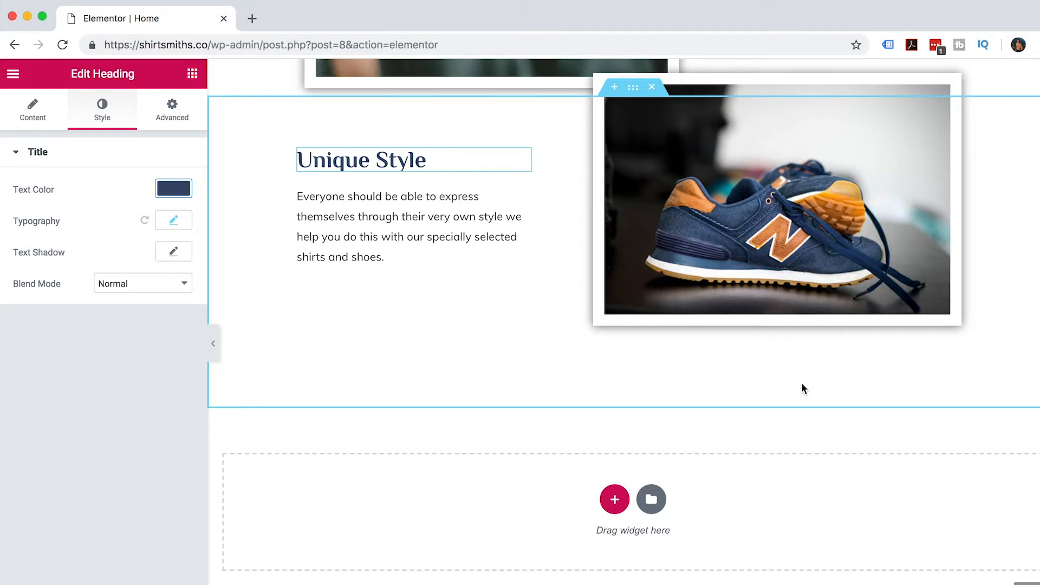
{"action": "left_click", "coordinate": [614, 499]}
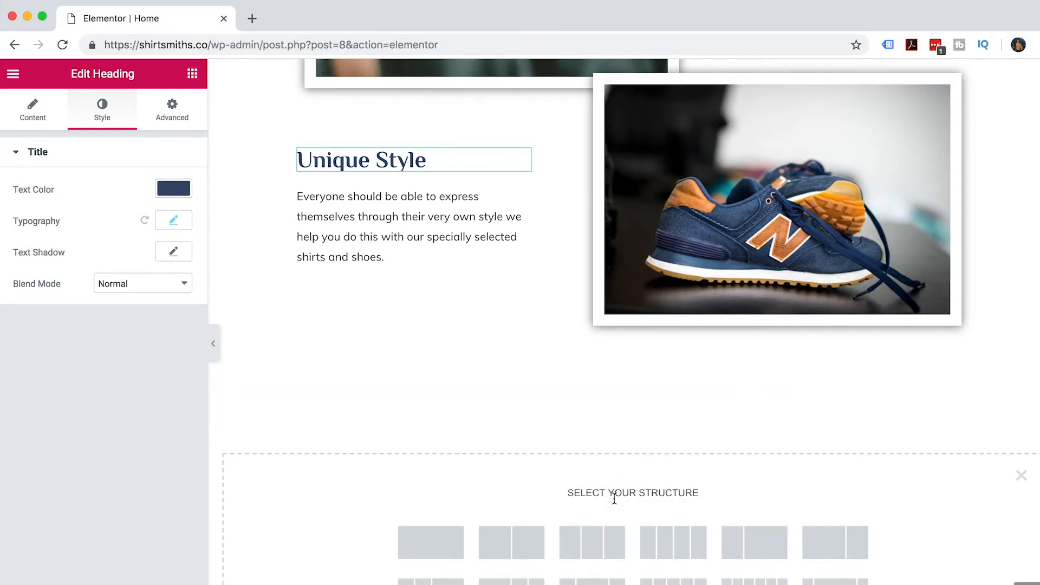
{"action": "left_click", "coordinate": [433, 544]}
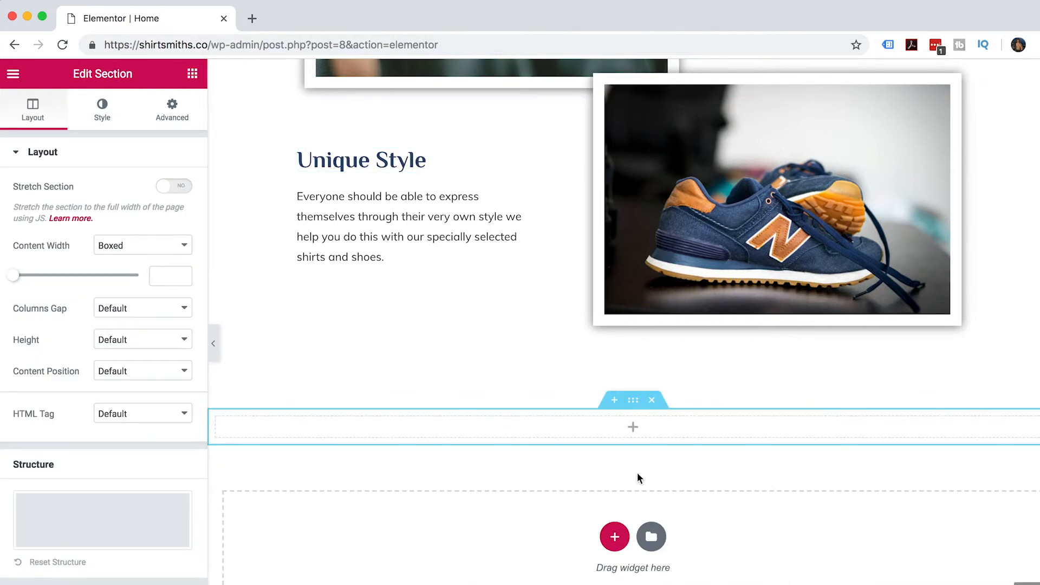
- Choose an image background for the new section and upload Shirtsmiths-Splash.jpg from the Resized Images folder
{"action": "left_click", "coordinate": [103, 110]}
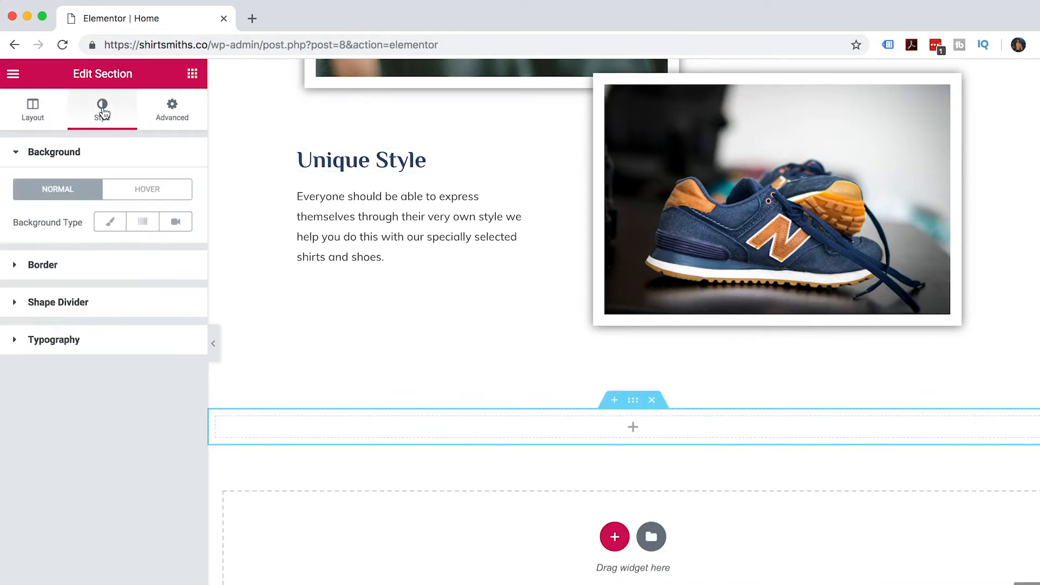
{"action": "left_click", "coordinate": [110, 221]}
{"action": "left_click", "coordinate": [79, 347]}
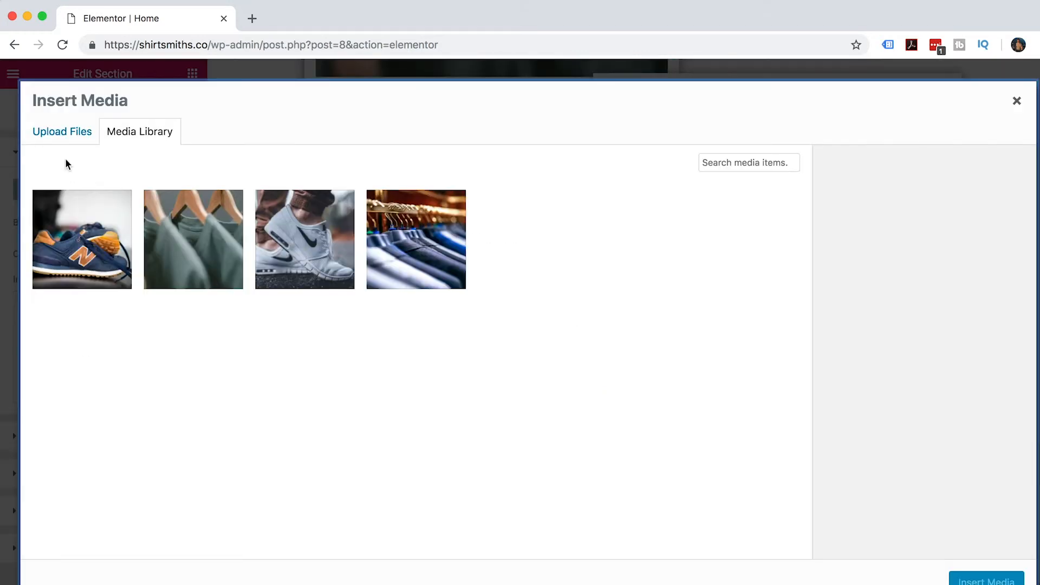
{"action": "left_click", "coordinate": [63, 133]}
{"action": "left_click", "coordinate": [515, 342]}
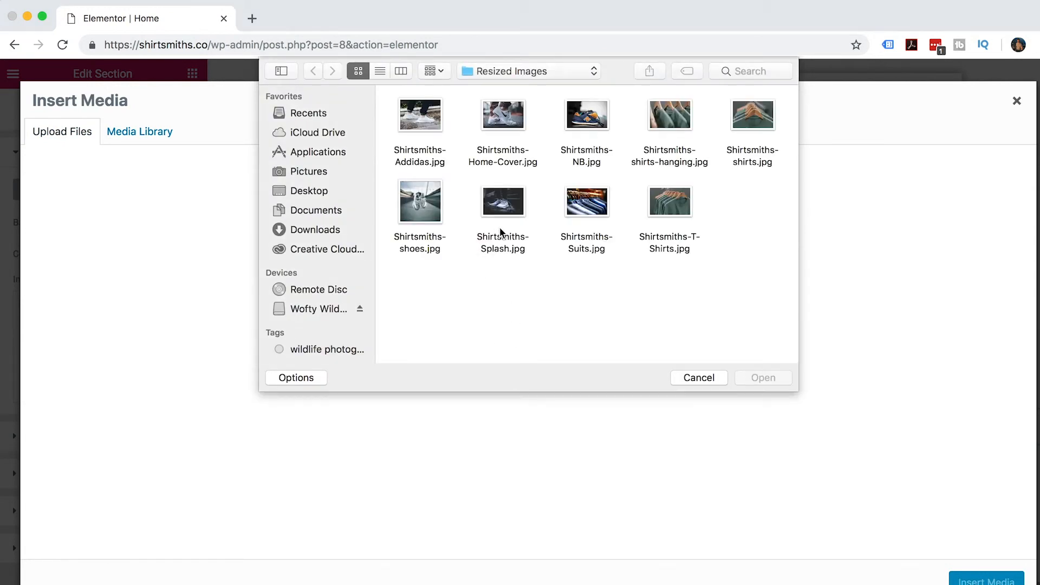
{"action": "left_click", "coordinate": [503, 208]}
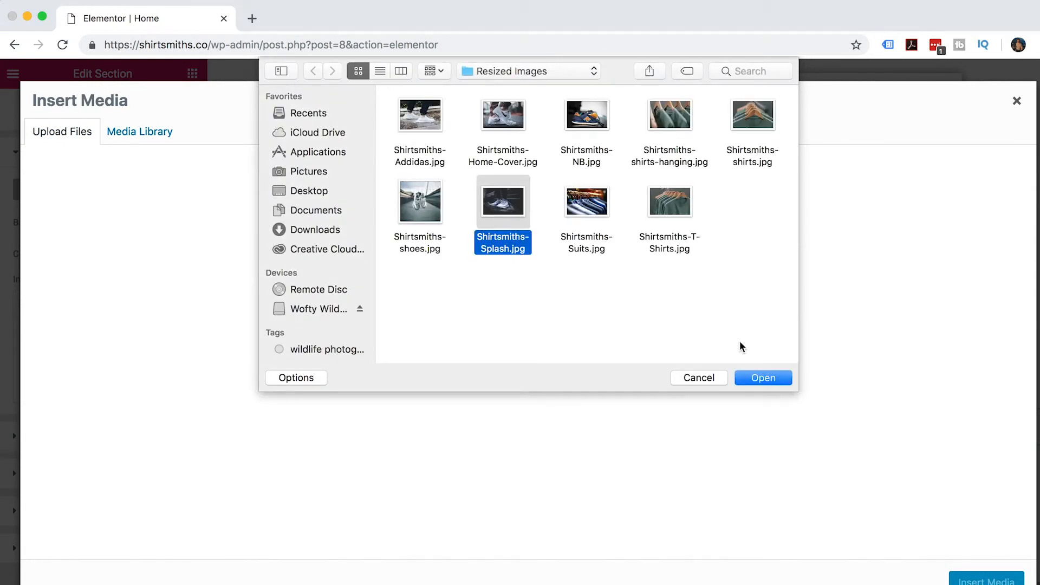
{"action": "left_click", "coordinate": [764, 378]}
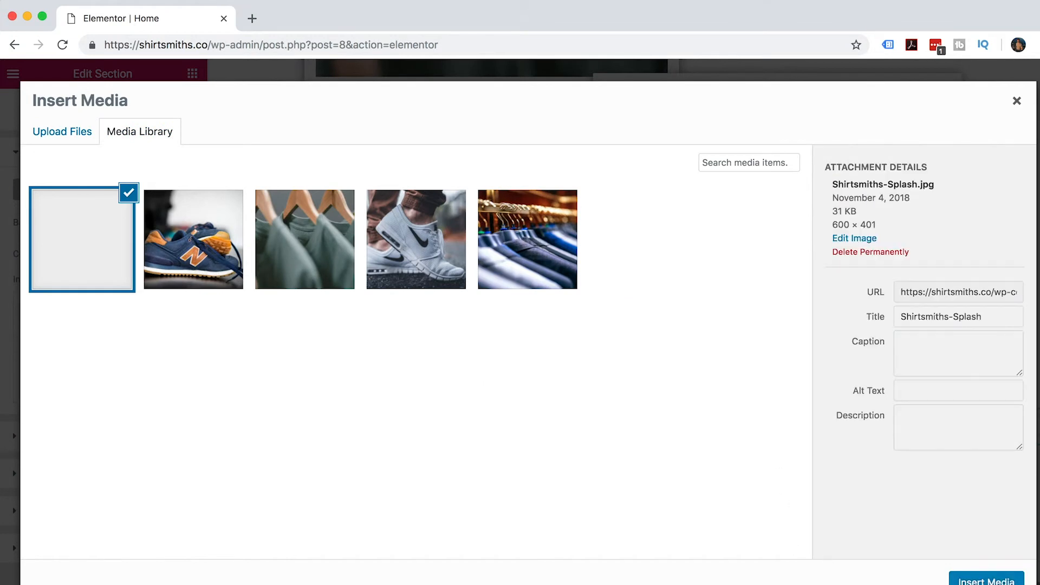
- Copy the image title "Shirtsmiths-Splash" into its alt text and insert the image as the section's background
{"action": "left_click_drag", "start_coordinate": [987, 318], "coordinate": [891, 317]}
{"action": "key", "text": "super+c"}
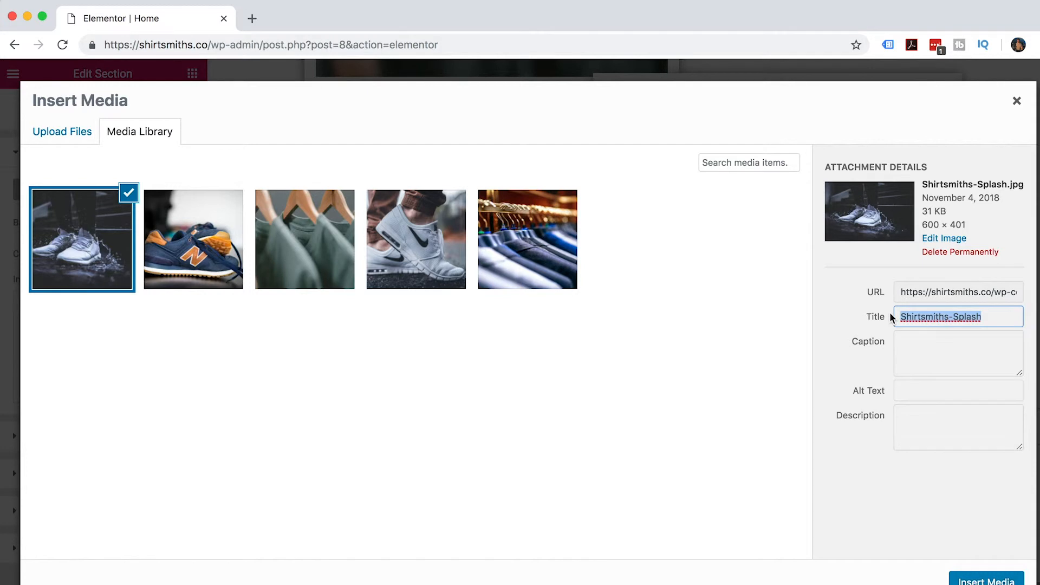
{"action": "left_click", "coordinate": [916, 393]}
{"action": "key", "text": "super+v"}
{"action": "left_click", "coordinate": [981, 579]}
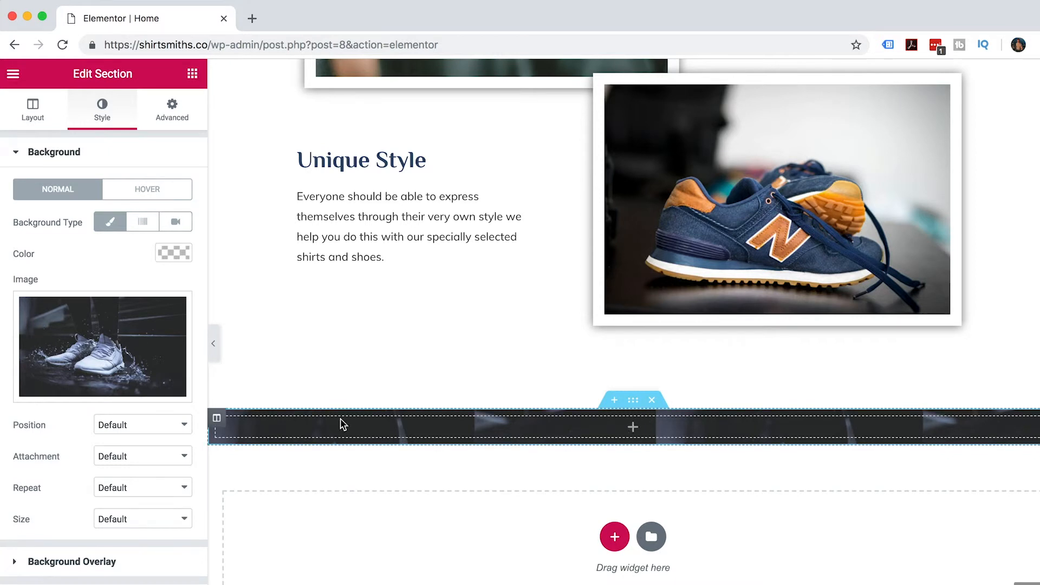
- Duplicate the new section's column and place a Text Editor widget in the second column
{"action": "right_click", "coordinate": [217, 418]}
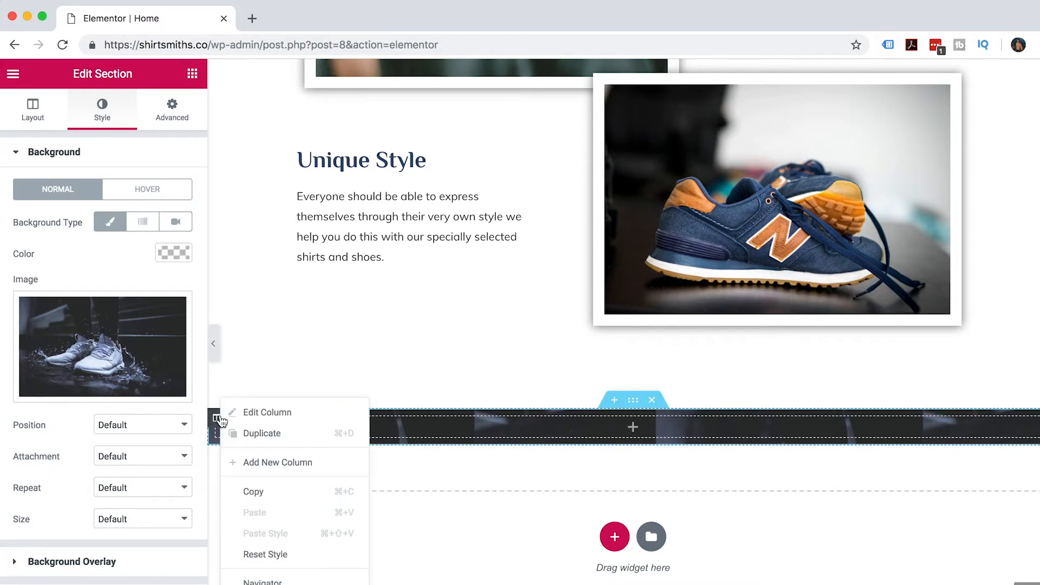
{"action": "left_click", "coordinate": [250, 433]}
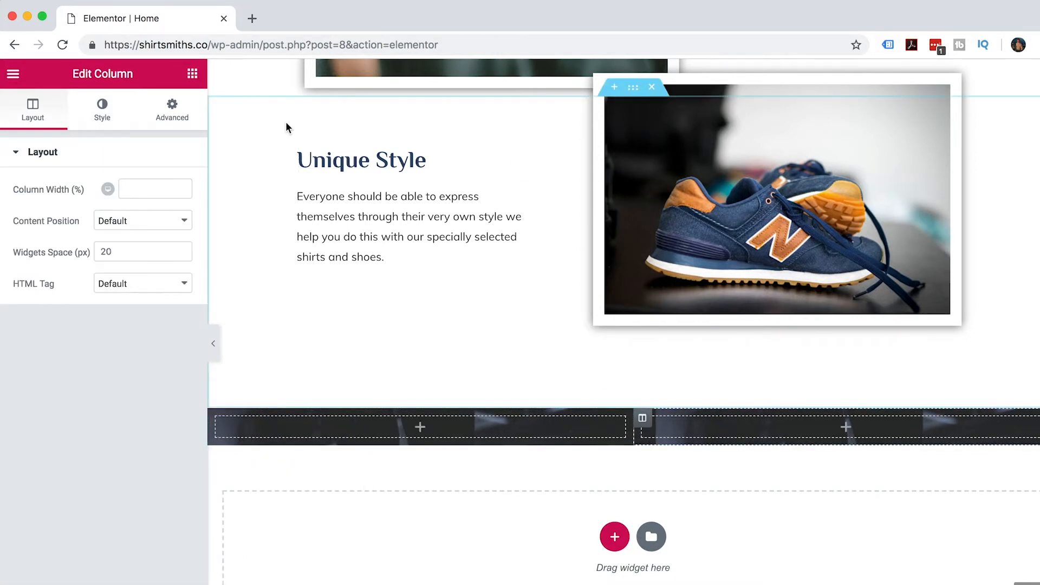
{"action": "left_click", "coordinate": [191, 74]}
{"action": "left_click_drag", "start_coordinate": [149, 282], "coordinate": [740, 426]}
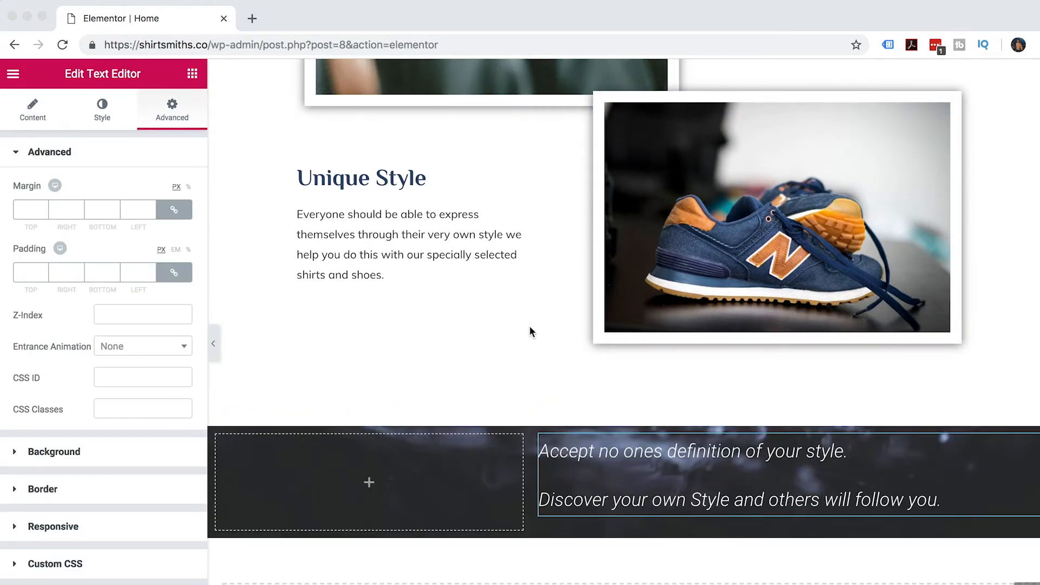
- Unlink the padding values of the "Accept no ones definition of your style." text and set top padding to 300 px and bottom padding to 100 px
{"action": "left_click", "coordinate": [687, 460]}
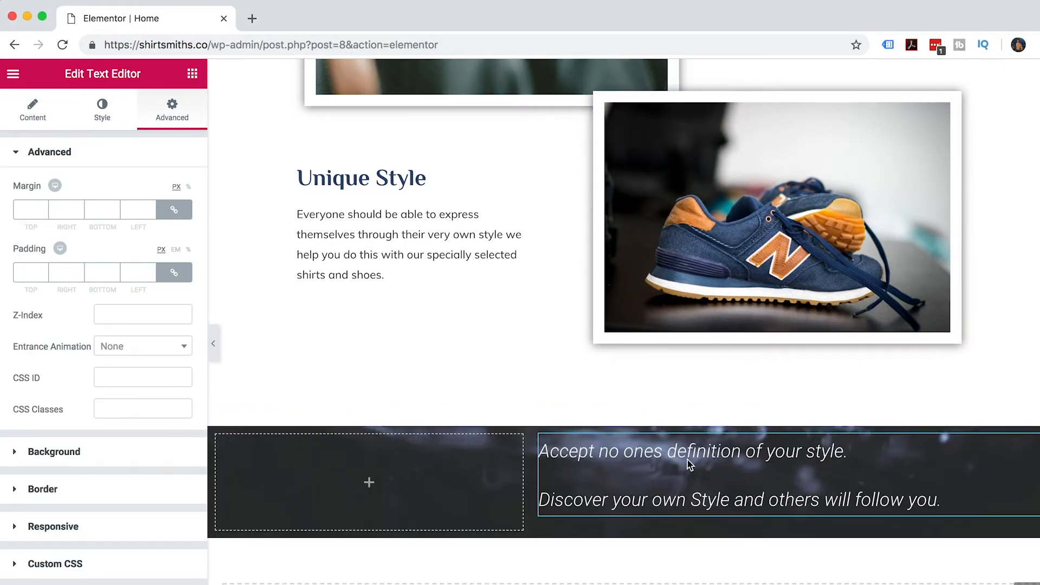
{"action": "left_click", "coordinate": [865, 457]}
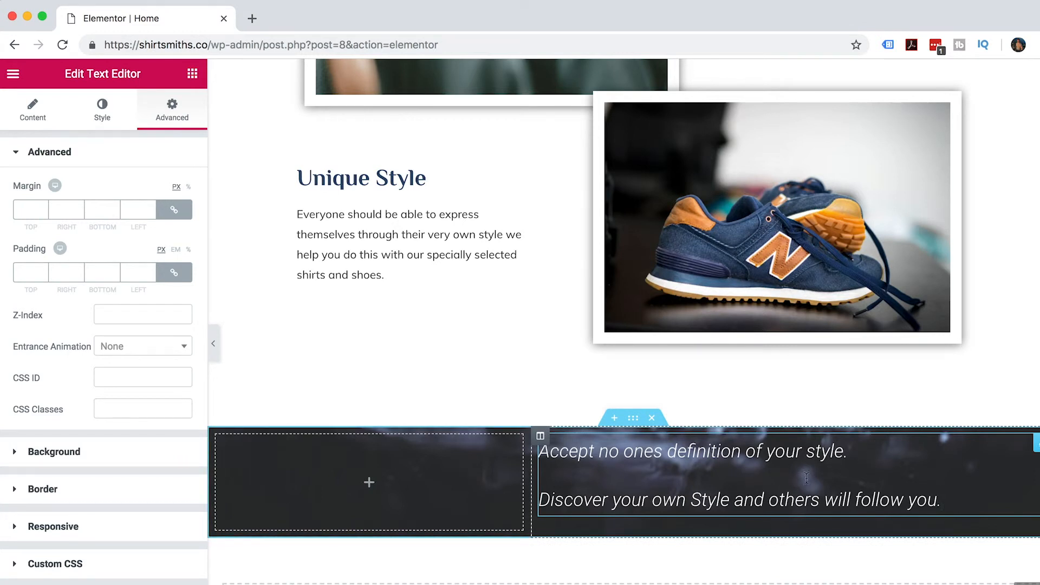
{"action": "left_click", "coordinate": [173, 275]}
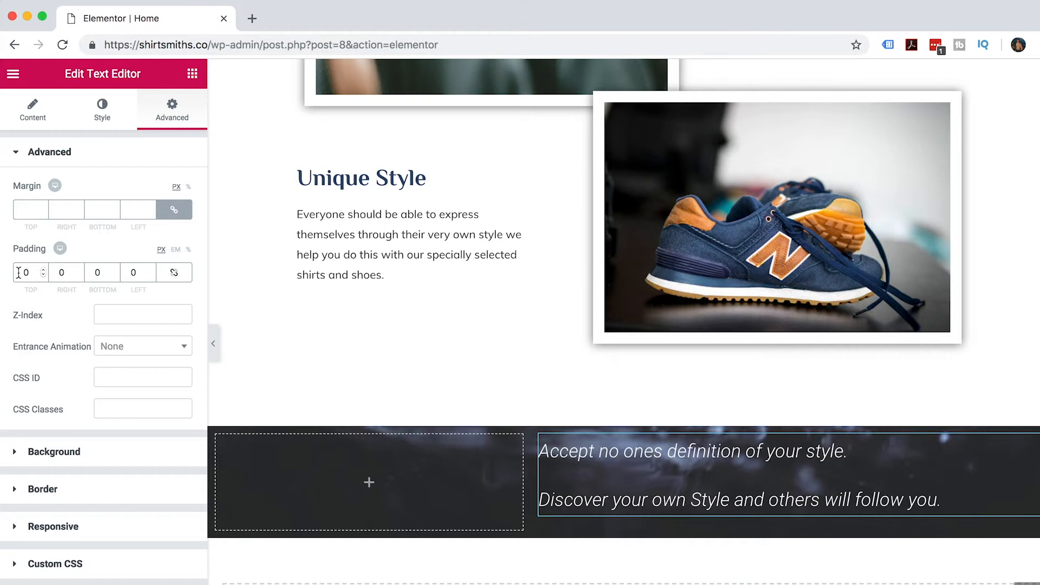
{"action": "type", "text": "300"}
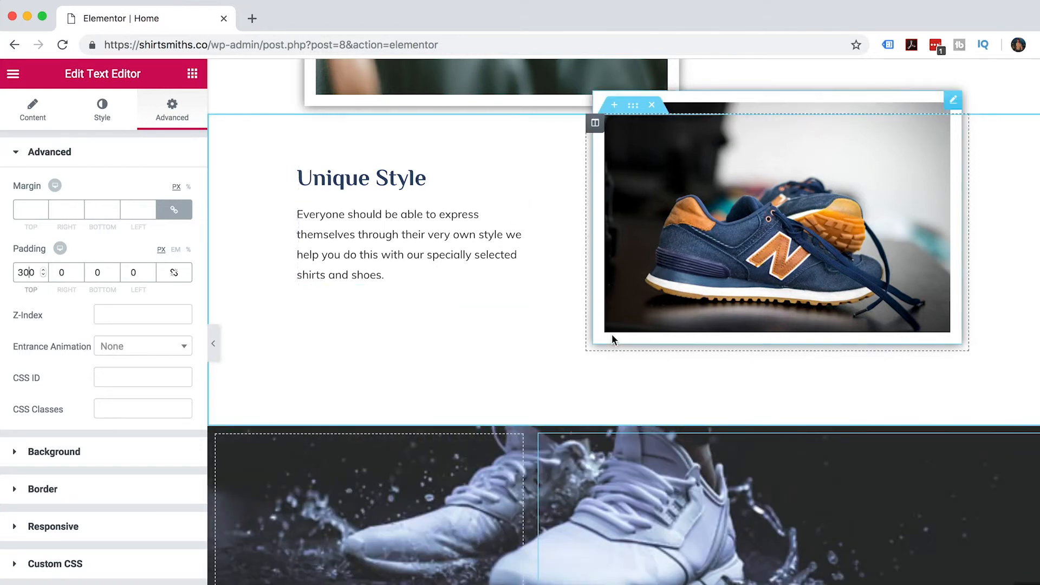
{"action": "scroll", "coordinate": [612, 339], "scroll_direction": "down", "scroll_amount": 5}
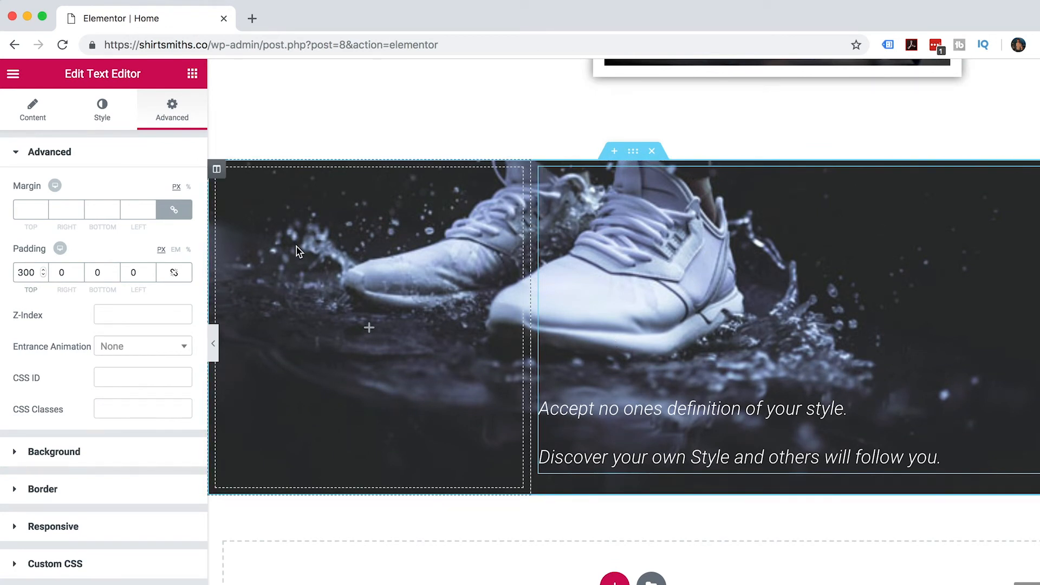
{"action": "left_click", "coordinate": [97, 275]}
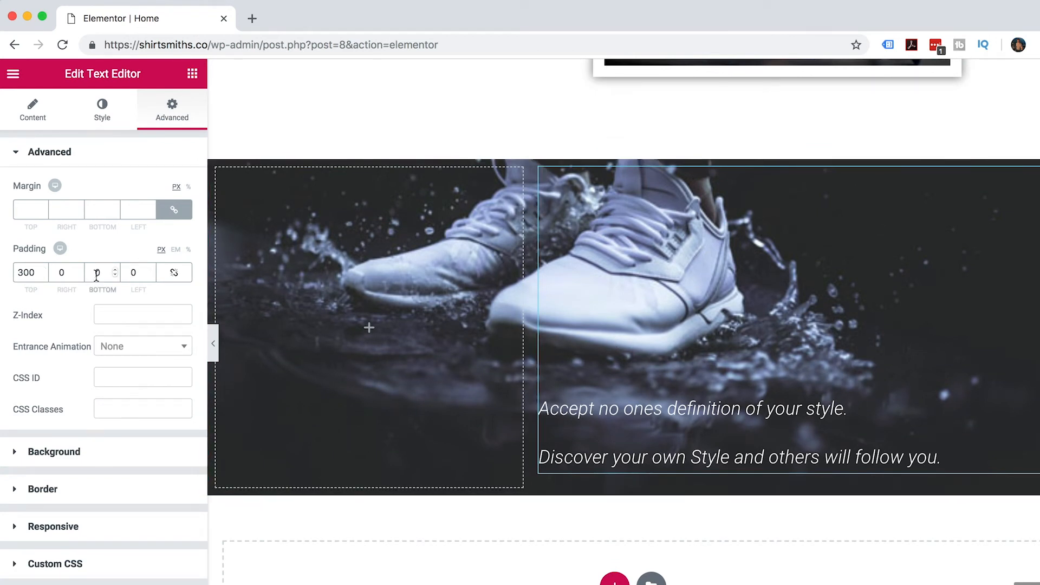
{"action": "type", "text": "100"}
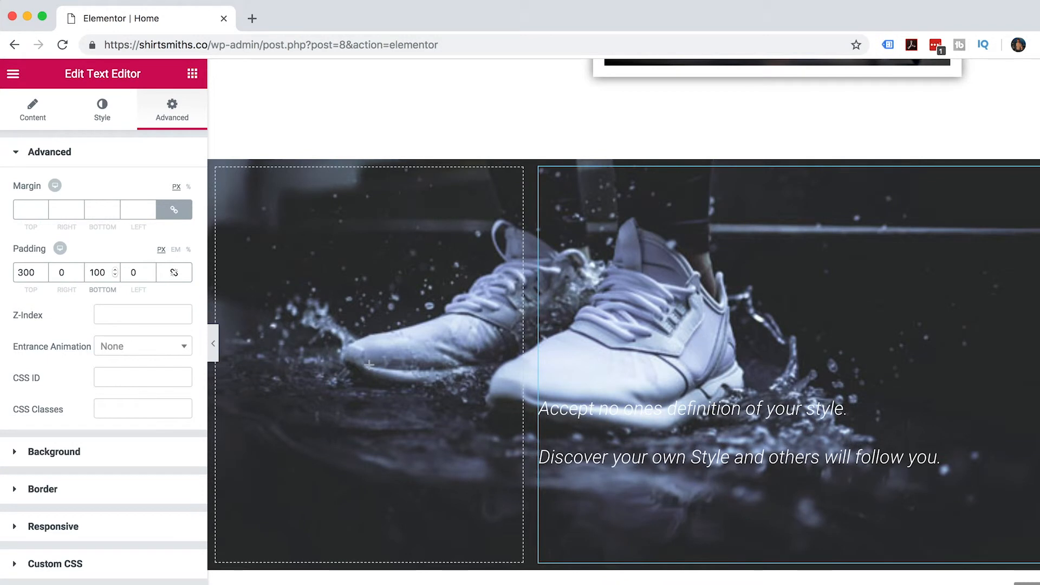
- Try 400 and 500 px as the quote text's top padding and settle on 400 px
{"action": "left_click", "coordinate": [25, 272]}
{"action": "key", "text": "BackSpace"}
{"action": "type", "text": "4"}
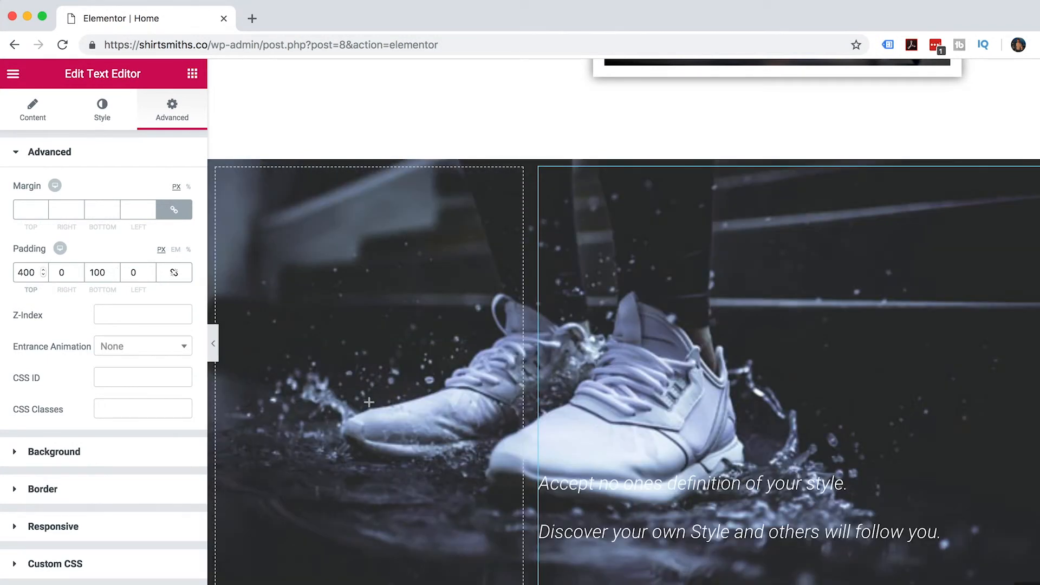
{"action": "key", "text": "BackSpace"}
{"action": "type", "text": "5"}
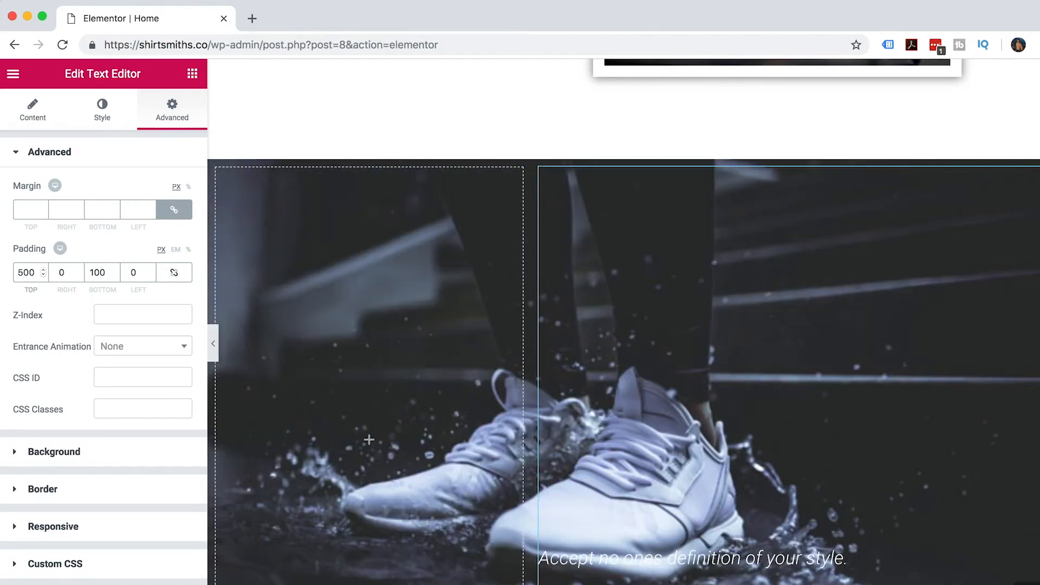
{"action": "key", "text": "BackSpace"}
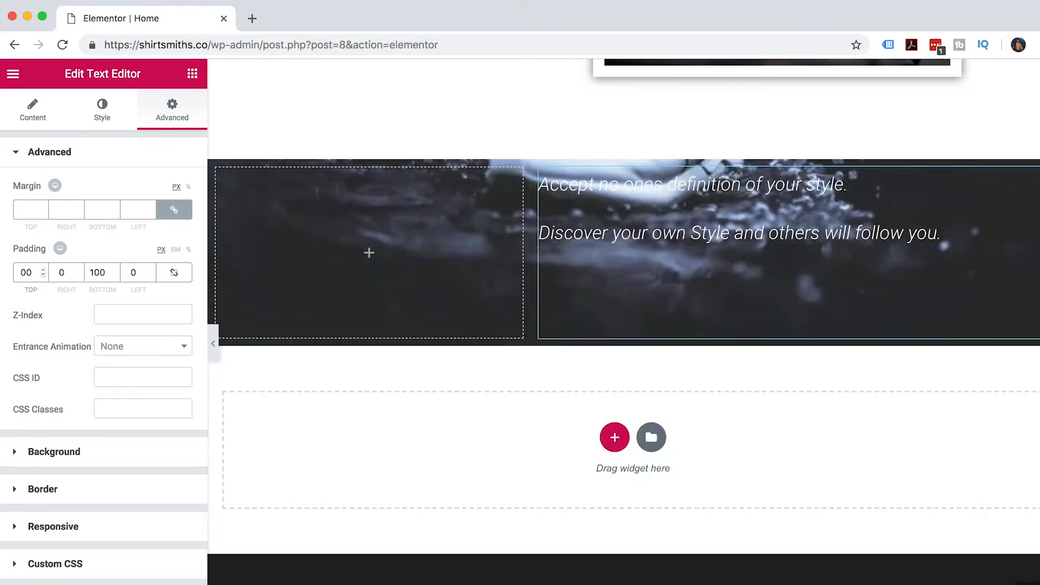
{"action": "type", "text": "4"}
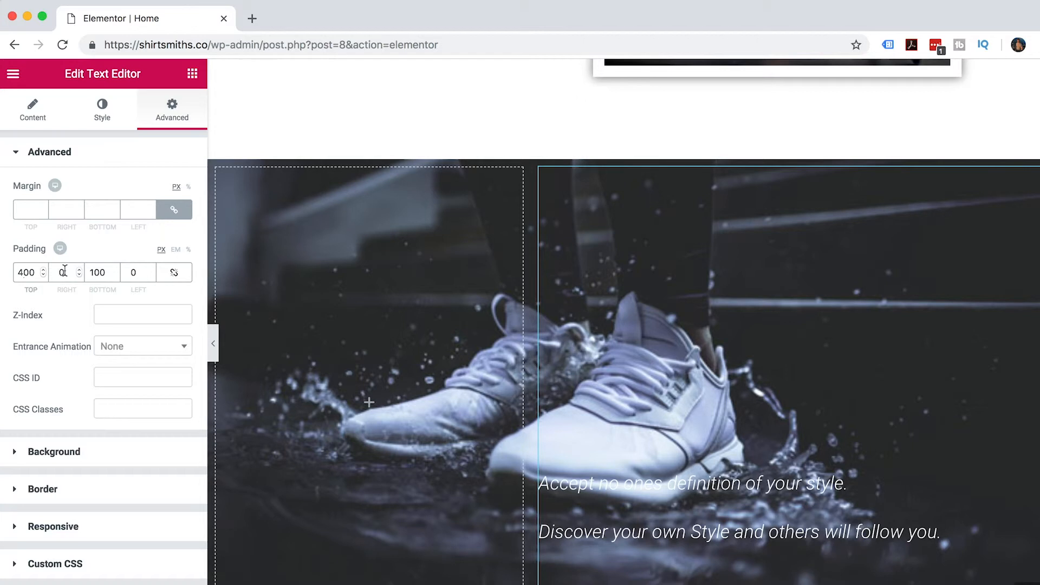
- Set the quote text's bottom padding to 40 px after trying 50 px
{"action": "left_click", "coordinate": [96, 273]}
{"action": "key", "text": "BackSpace"}
{"action": "key", "text": "BackSpace"}
{"action": "type", "text": "50"}
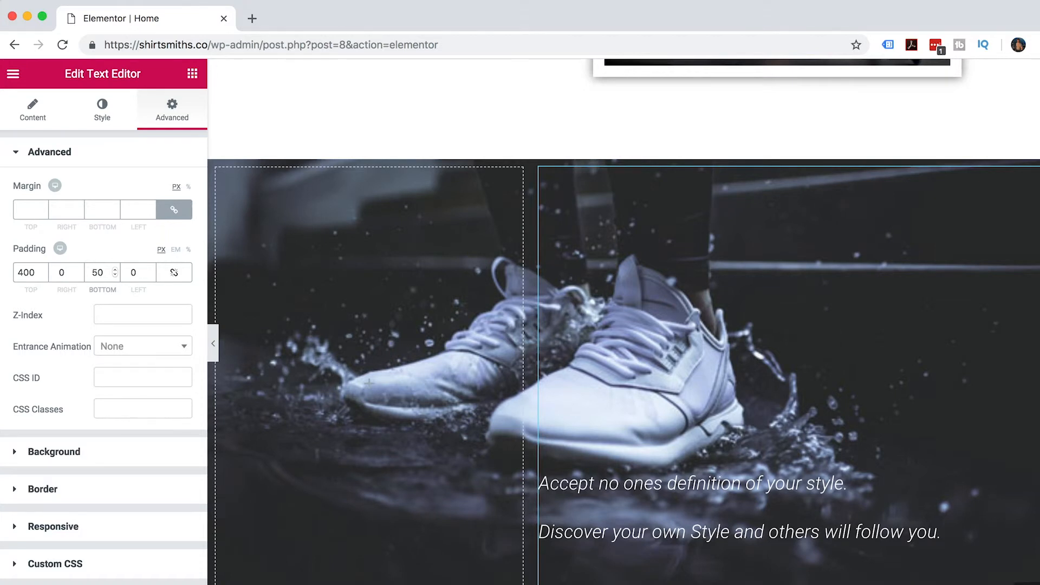
{"action": "key", "text": "BackSpace"}
{"action": "type", "text": "4"}
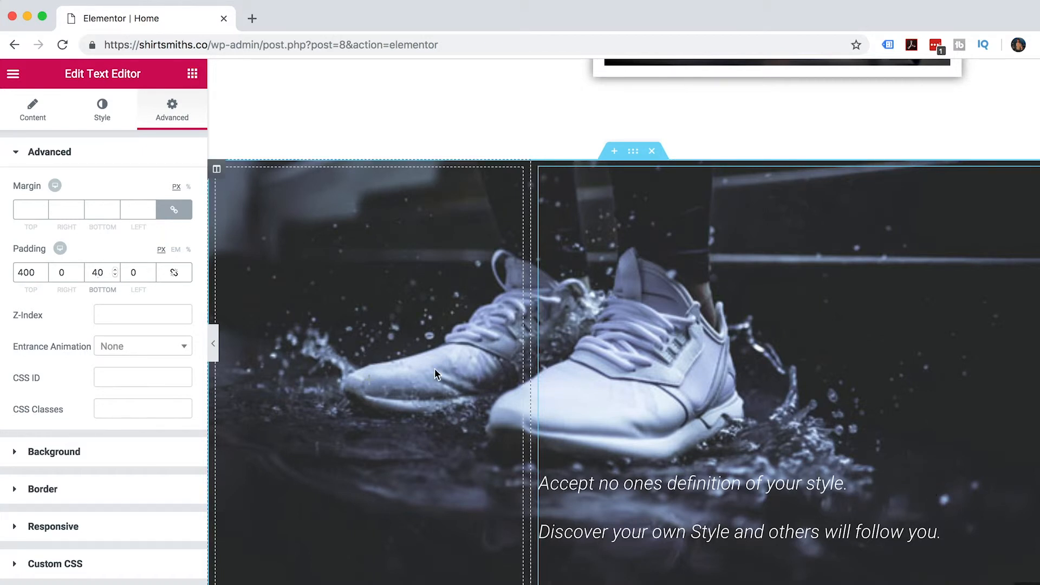
- Set the quote text's bottom padding to 20 px
{"action": "key", "text": "BackSpace"}
{"action": "type", "text": "2"}
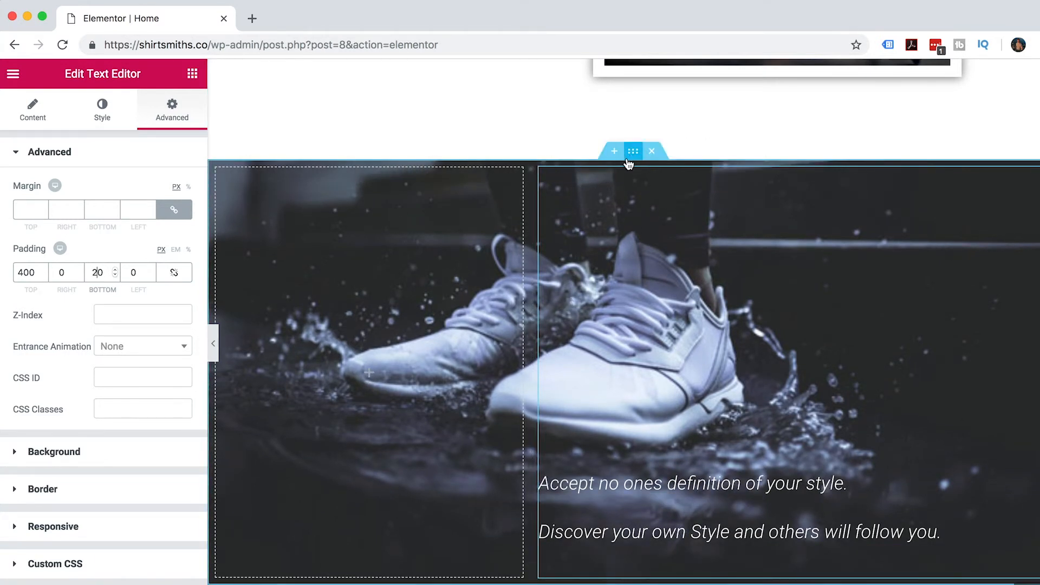
- Give the sneaker quote section a classic background overlay in the dark gray color #54595f
{"action": "left_click", "coordinate": [632, 153]}
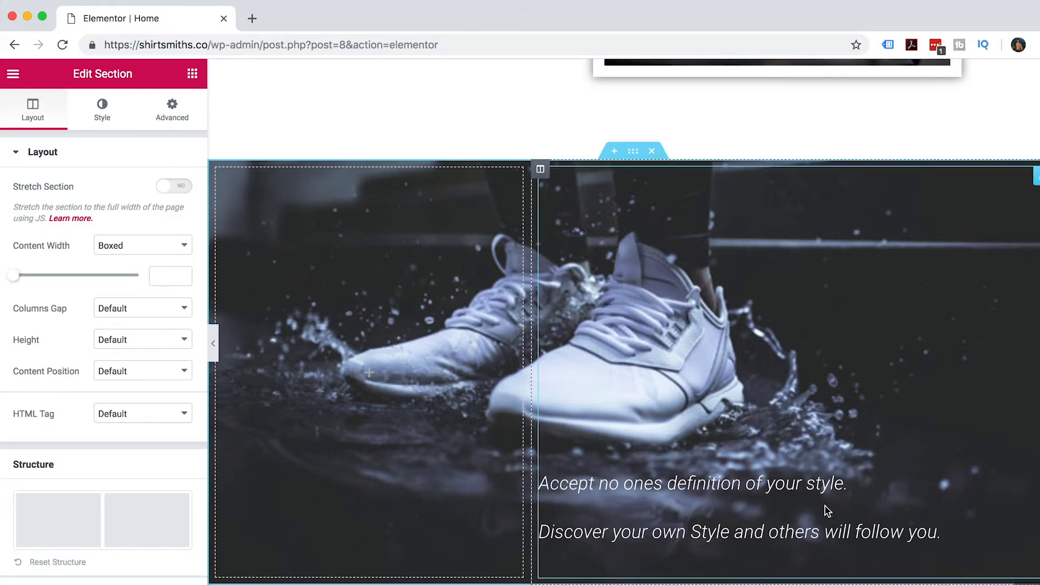
{"action": "left_click", "coordinate": [102, 114]}
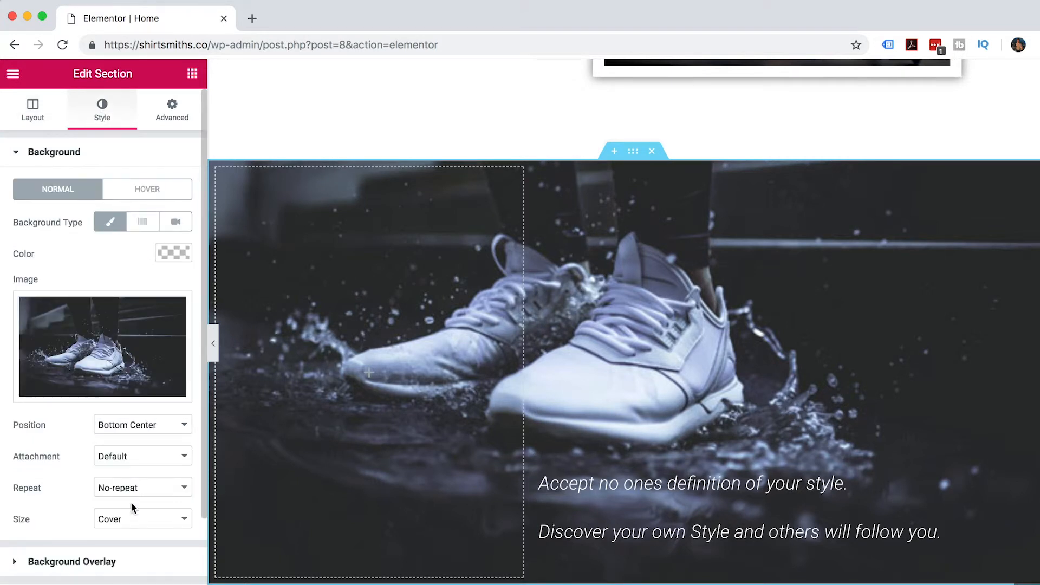
{"action": "left_click", "coordinate": [15, 562]}
{"action": "left_click", "coordinate": [118, 259]}
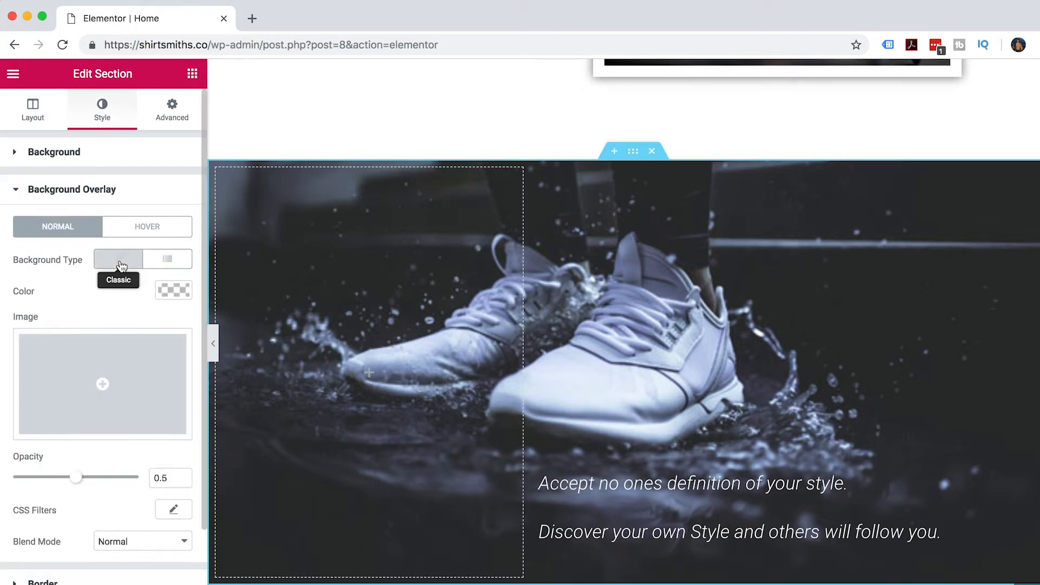
{"action": "left_click", "coordinate": [173, 291]}
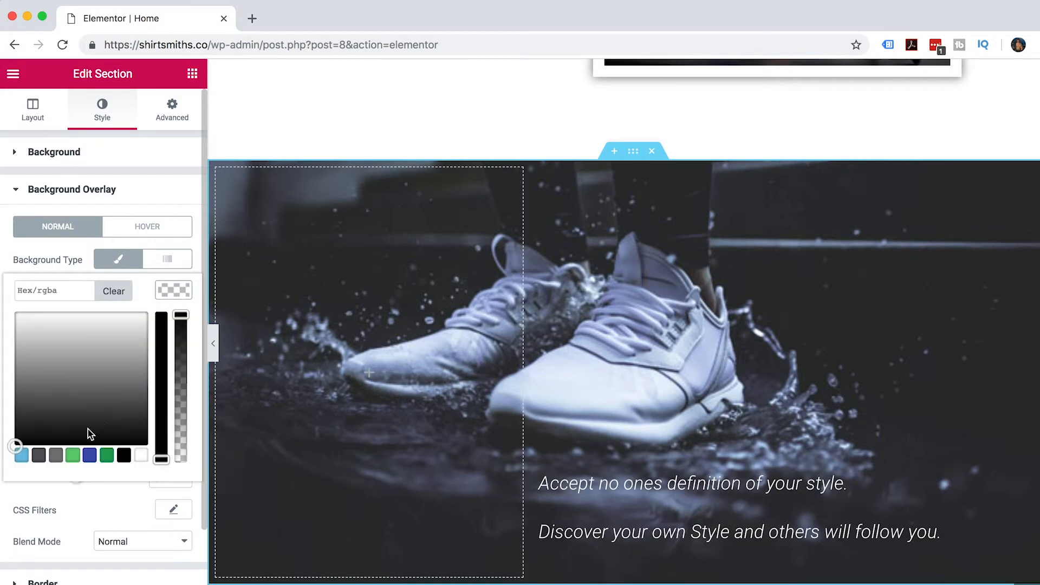
{"action": "left_click", "coordinate": [39, 456]}
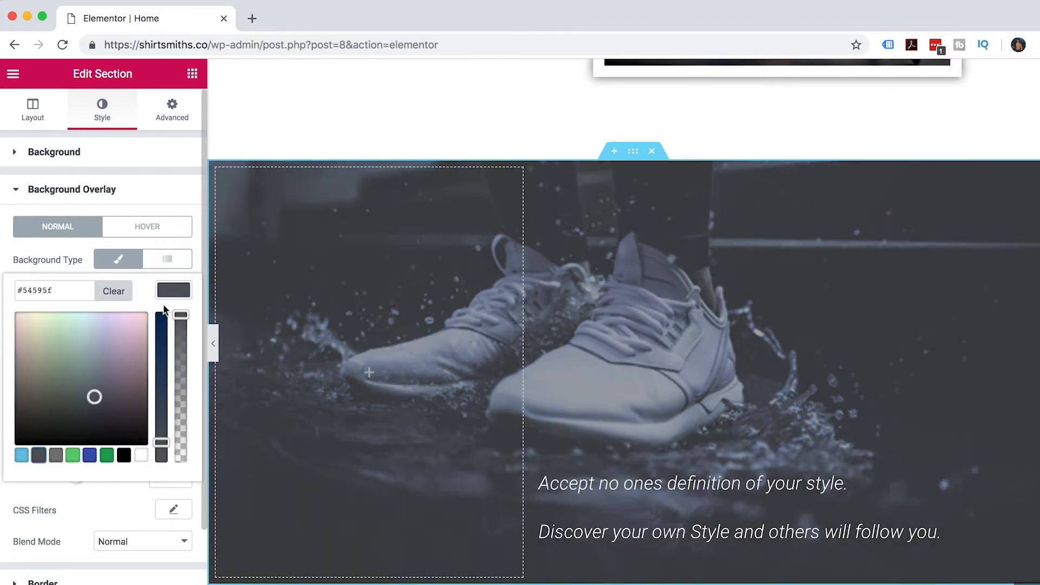
{"action": "left_click", "coordinate": [174, 292]}
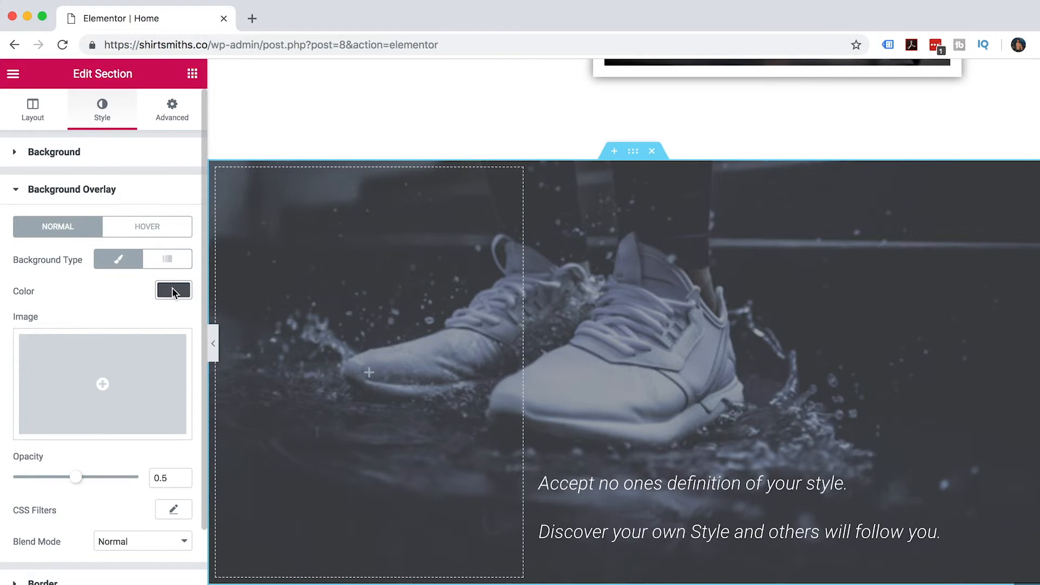
- Lower the sneaker section's background overlay opacity to 0.32 and update the page
{"action": "left_click_drag", "start_coordinate": [76, 477], "coordinate": [54, 485]}
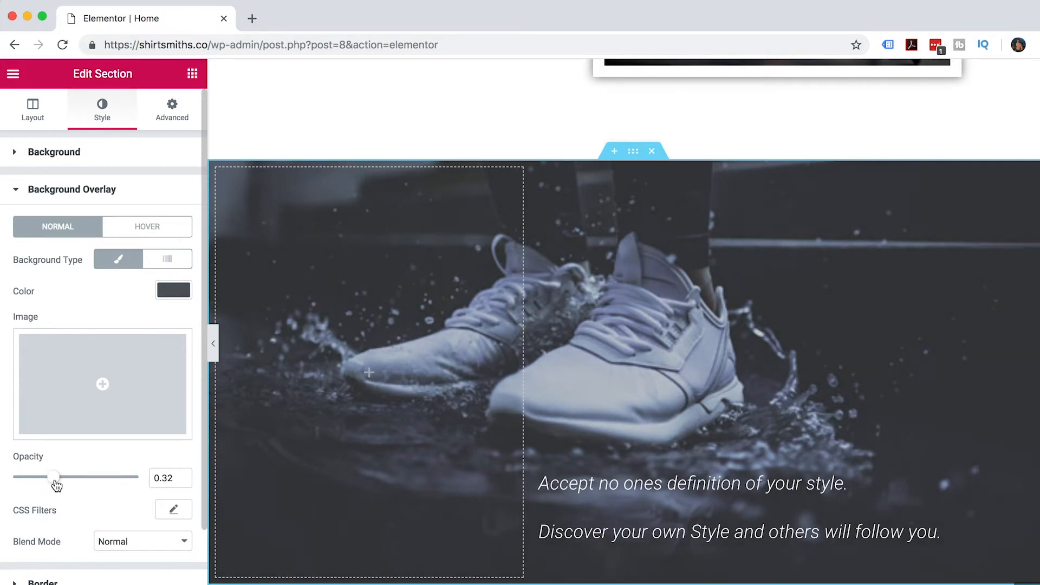
{"action": "left_click", "coordinate": [173, 292]}
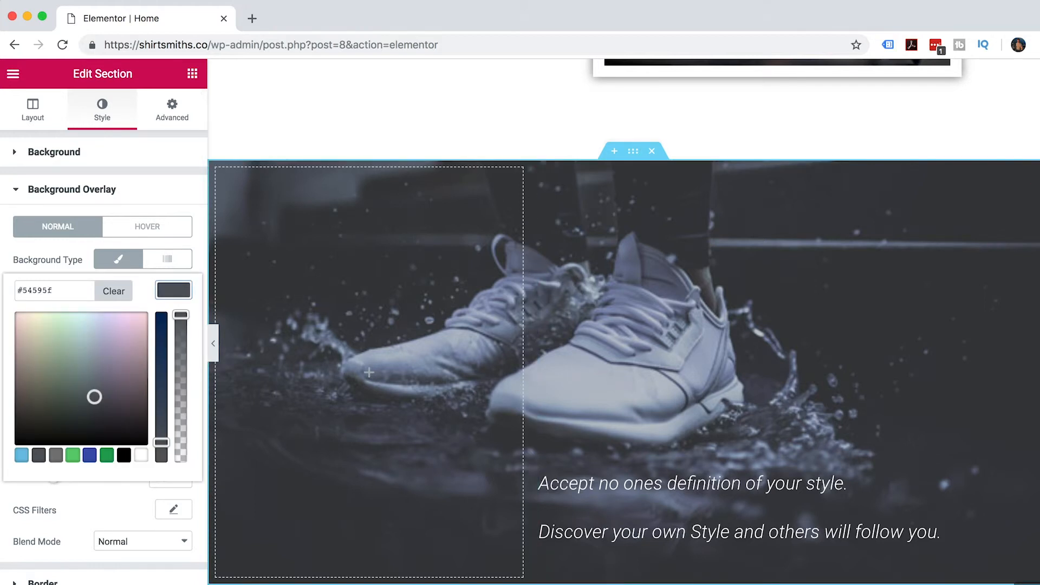
{"action": "left_click", "coordinate": [157, 584]}
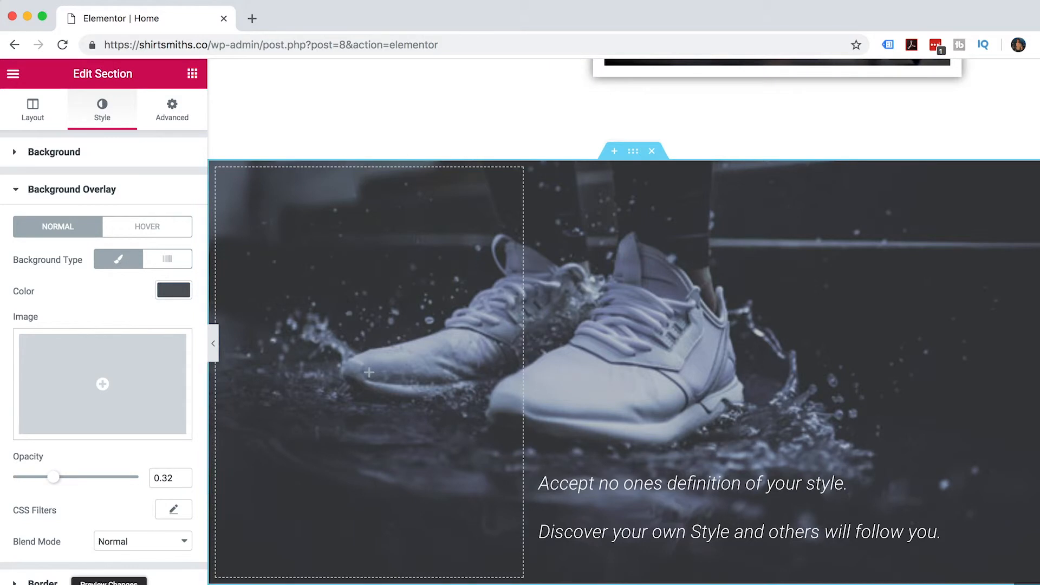
- Preview the homepage in a separate tab, review it from the hero down to the closing quote section, and close the preview
{"action": "left_click", "coordinate": [109, 584]}
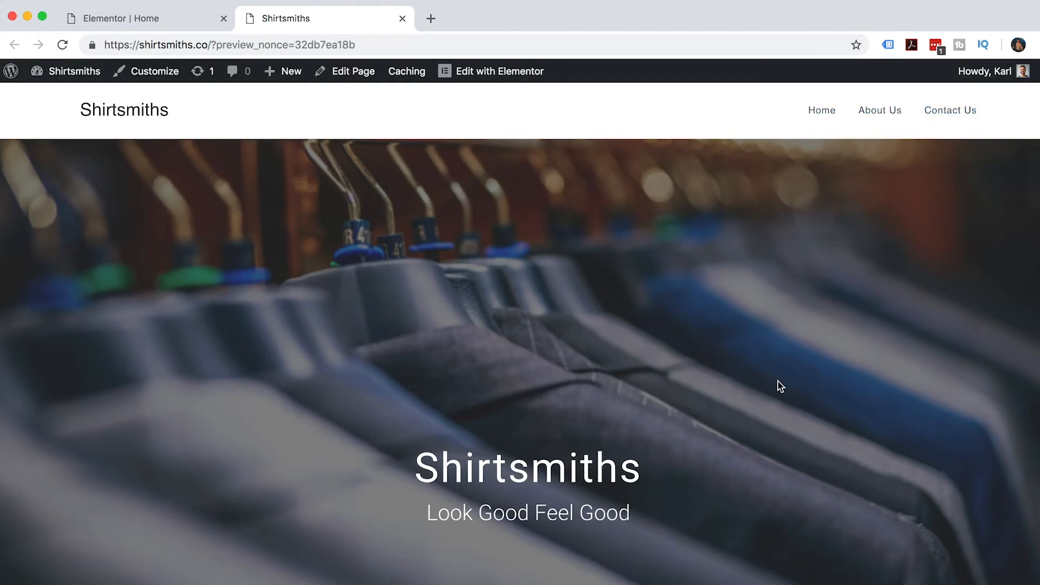
{"action": "scroll", "coordinate": [780, 386], "scroll_direction": "down", "scroll_amount": 4}
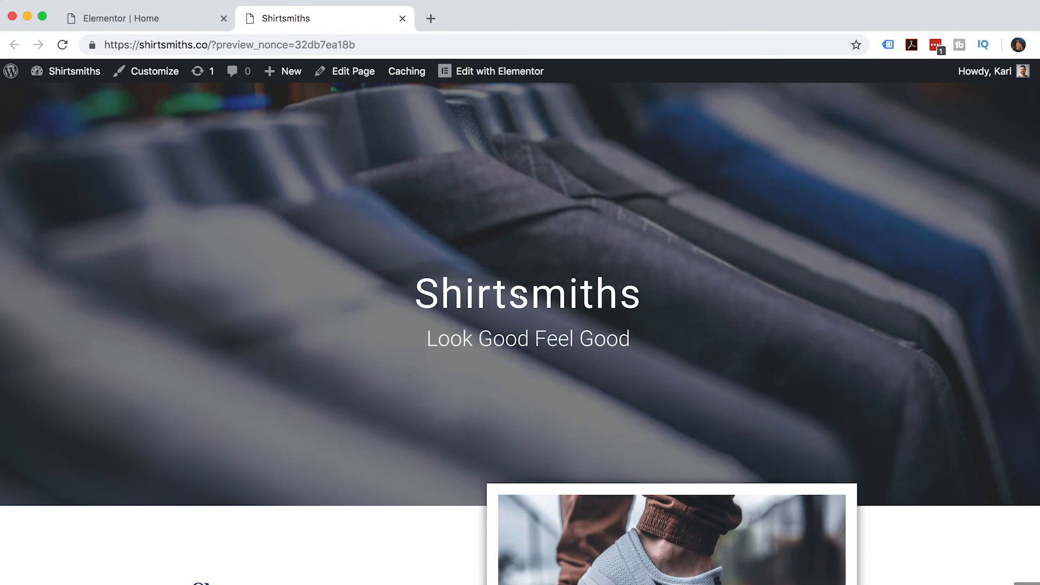
{"action": "scroll", "coordinate": [662, 388], "scroll_direction": "down", "scroll_amount": 6}
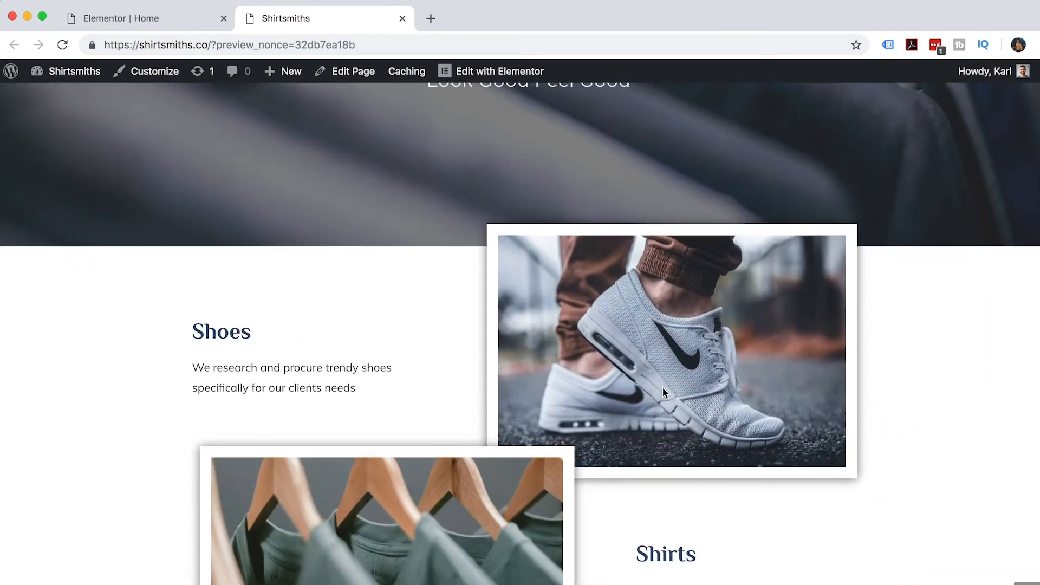
{"action": "scroll", "coordinate": [661, 388], "scroll_direction": "down", "scroll_amount": 4}
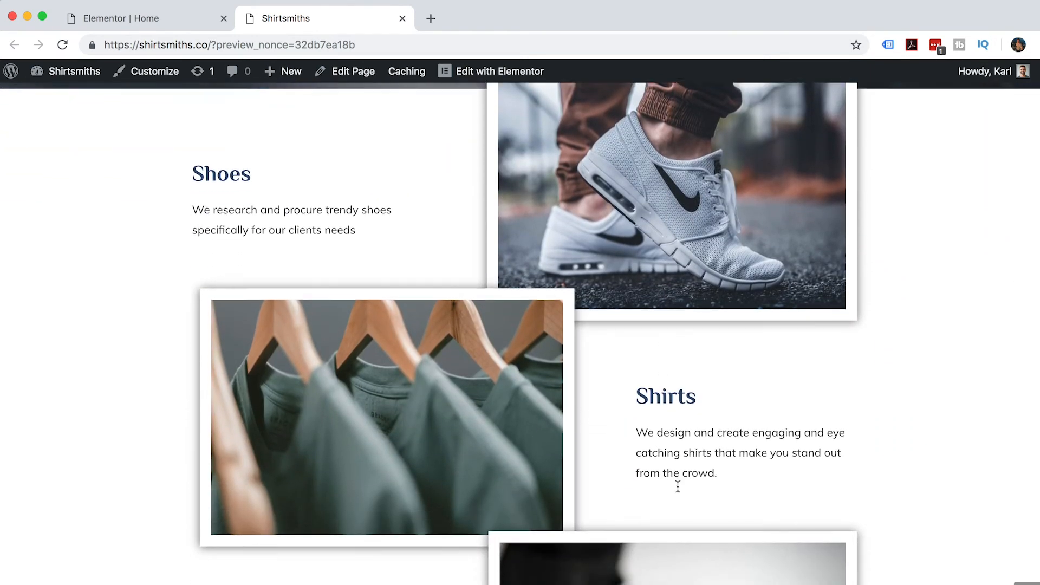
{"action": "scroll", "coordinate": [677, 486], "scroll_direction": "down", "scroll_amount": 10}
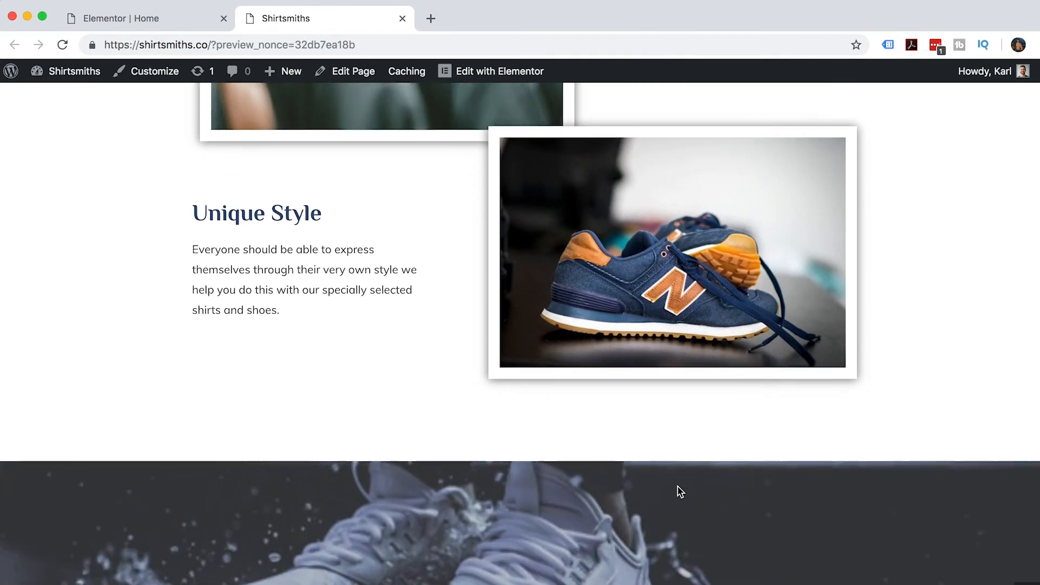
{"action": "scroll", "coordinate": [678, 487], "scroll_direction": "down", "scroll_amount": 7}
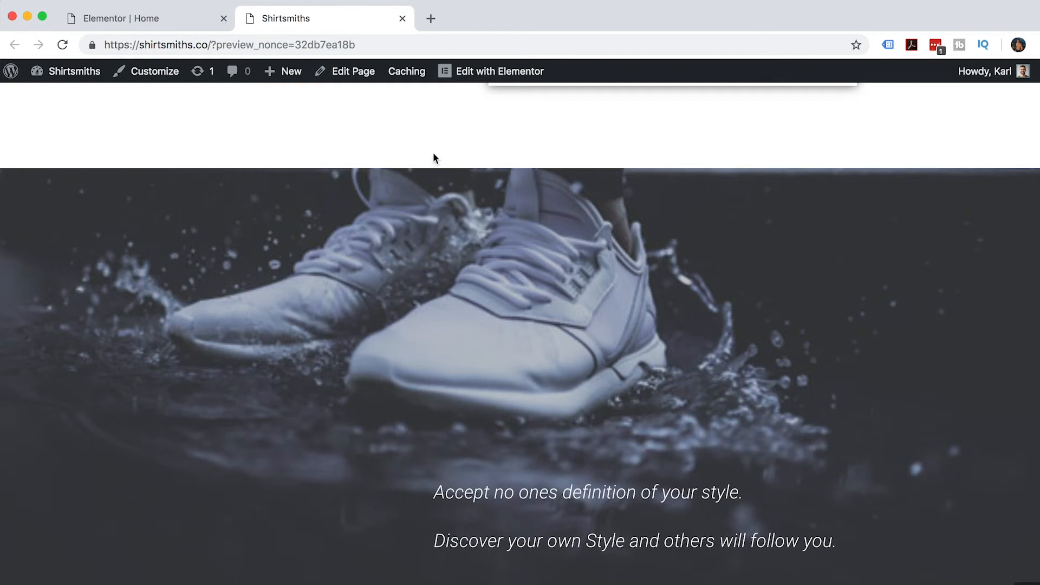
{"action": "left_click", "coordinate": [402, 19]}
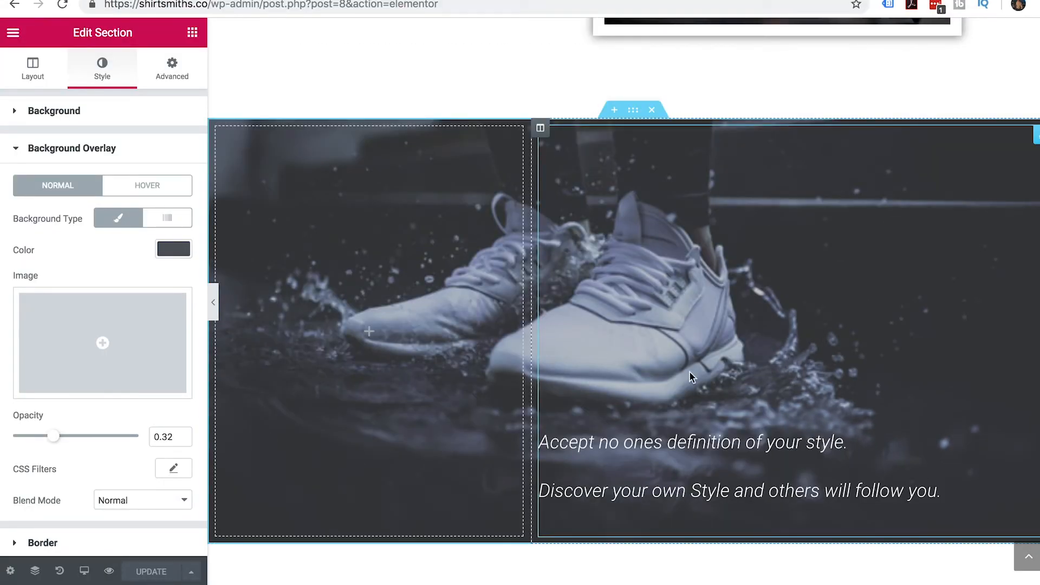
- Switch the editor to the 360 px mobile view and go to the page's hero section
{"action": "left_click", "coordinate": [84, 573]}
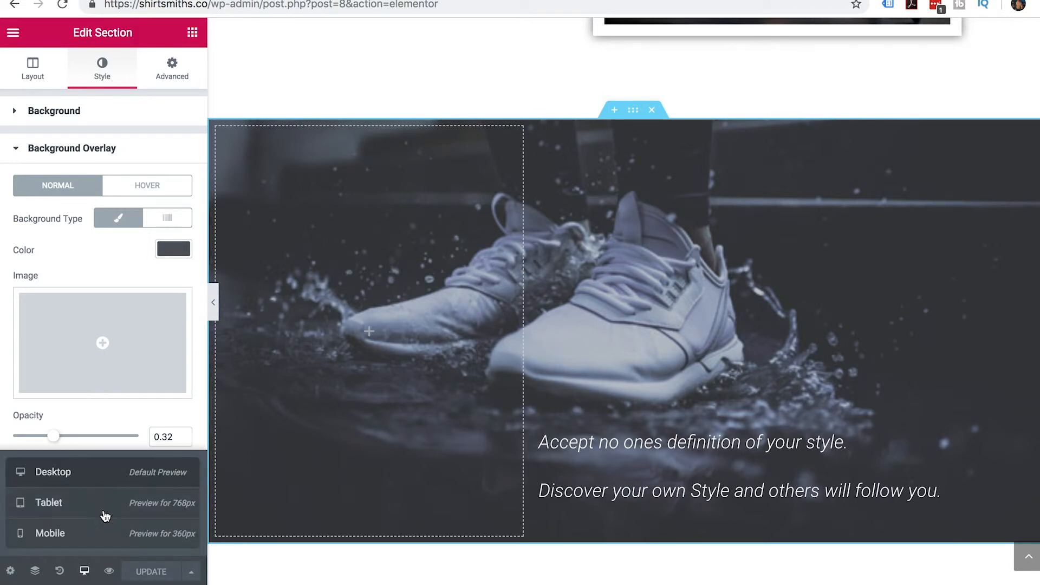
{"action": "left_click", "coordinate": [93, 534]}
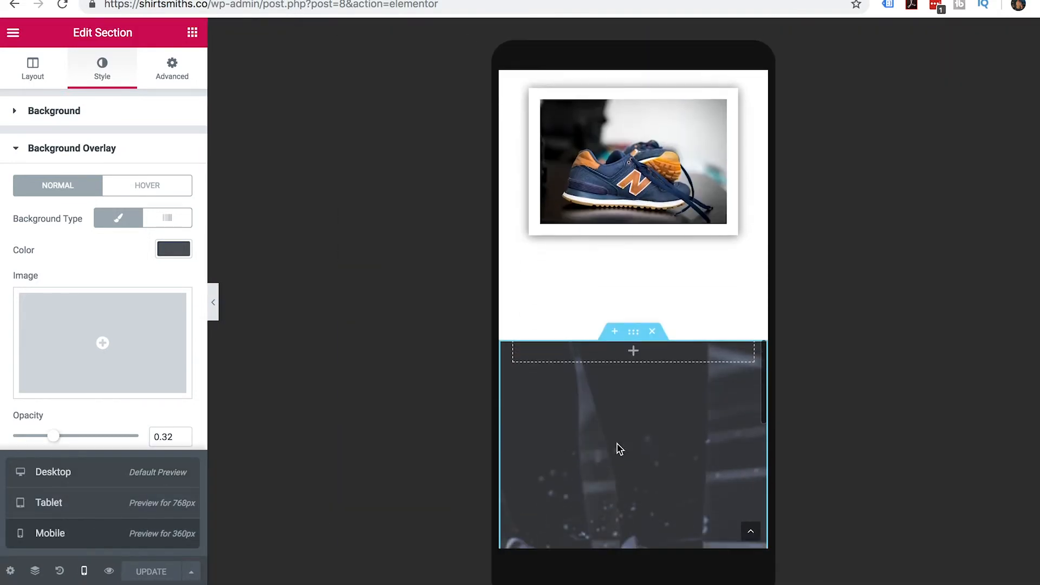
{"action": "scroll", "coordinate": [729, 336], "scroll_direction": "up", "scroll_amount": 10}
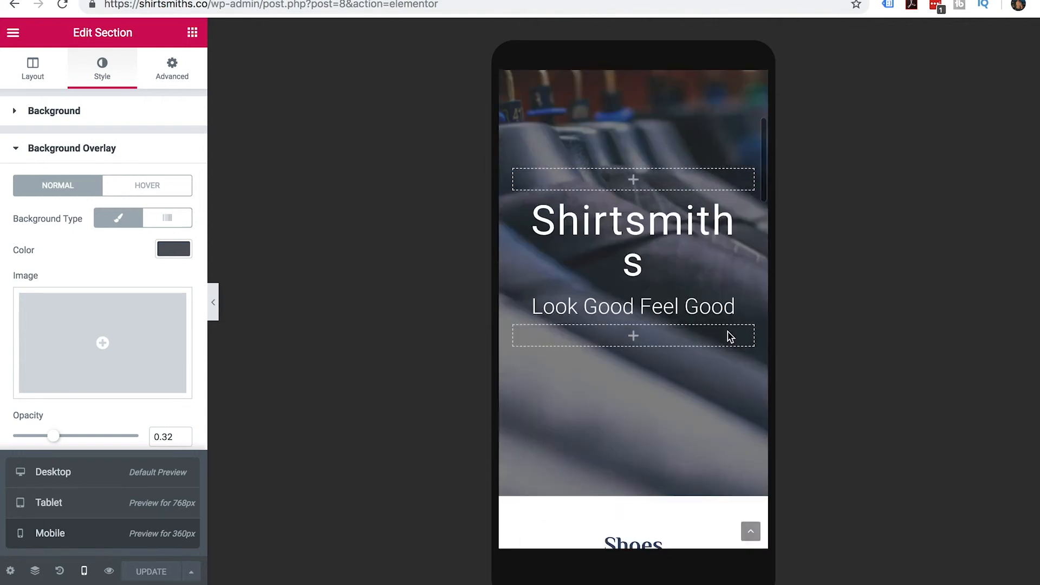
{"action": "scroll", "coordinate": [726, 337], "scroll_direction": "up", "scroll_amount": 1}
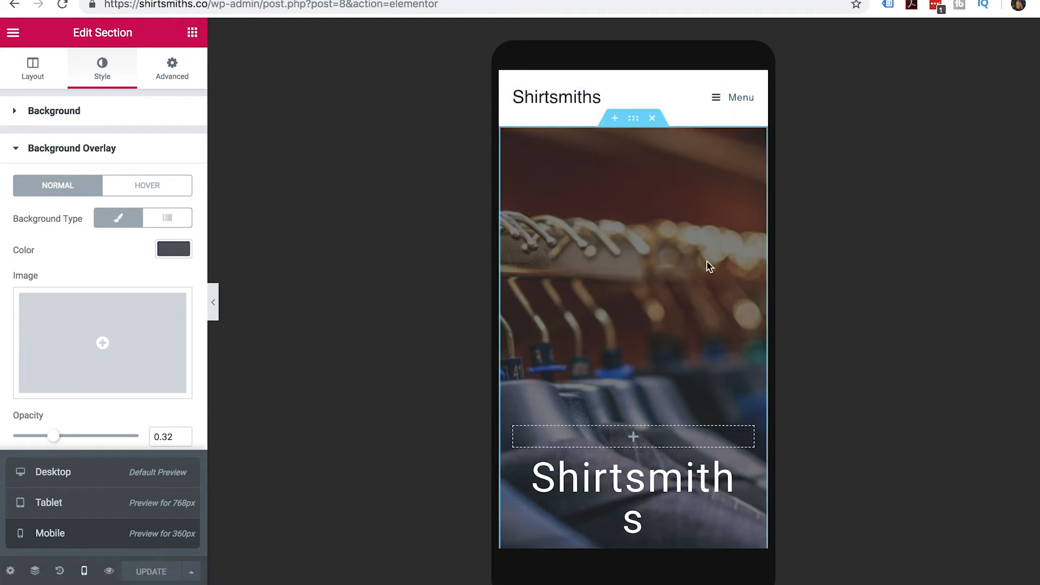
- Set the mobile font size of the "Shirtsmiths" hero heading to 44 px
{"action": "scroll", "coordinate": [708, 265], "scroll_direction": "down", "scroll_amount": 3}
{"action": "left_click", "coordinate": [664, 350]}
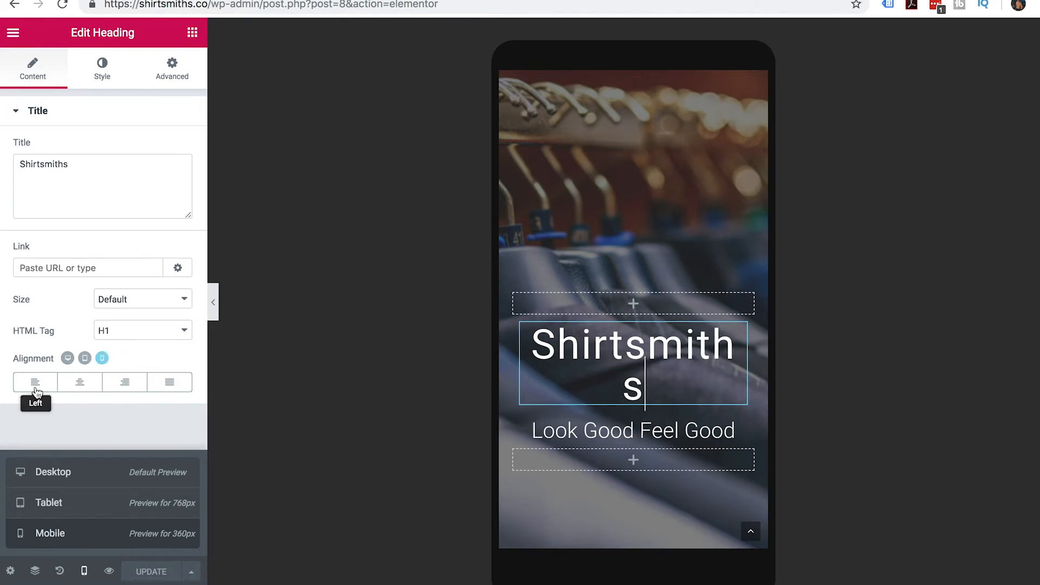
{"action": "left_click", "coordinate": [103, 75]}
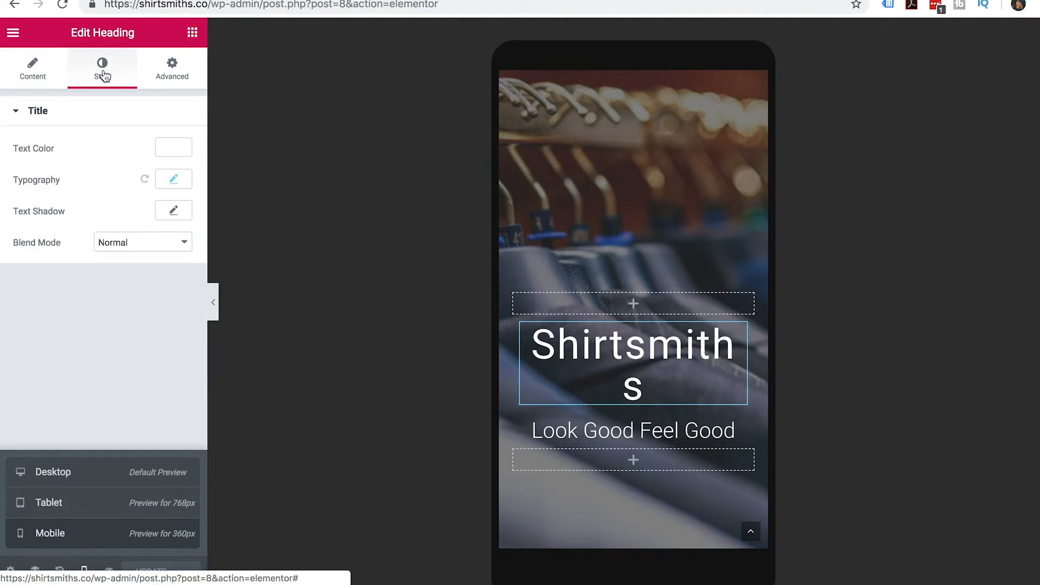
{"action": "left_click", "coordinate": [181, 184]}
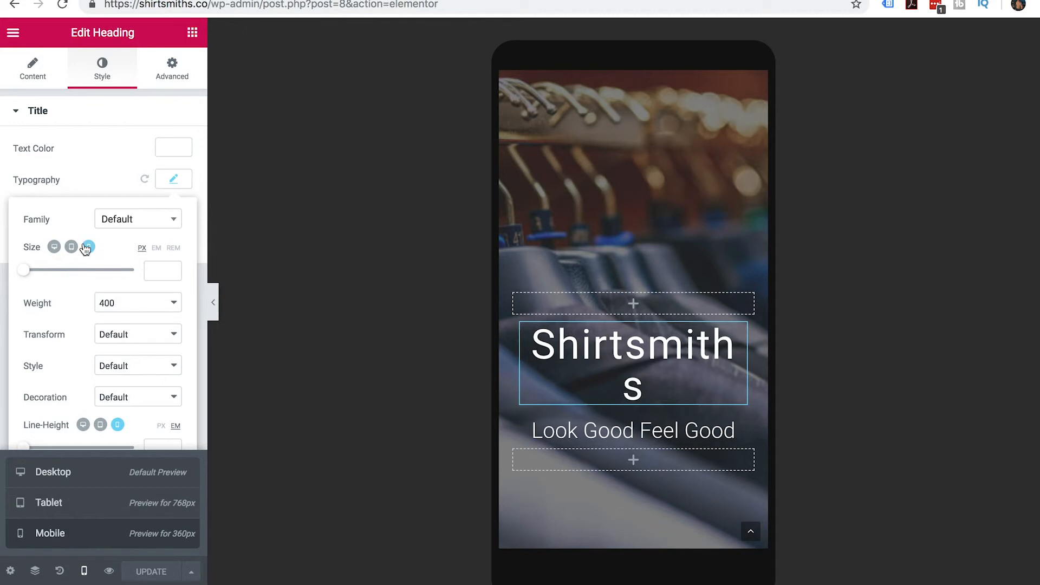
{"action": "left_click_drag", "start_coordinate": [20, 274], "coordinate": [47, 278]}
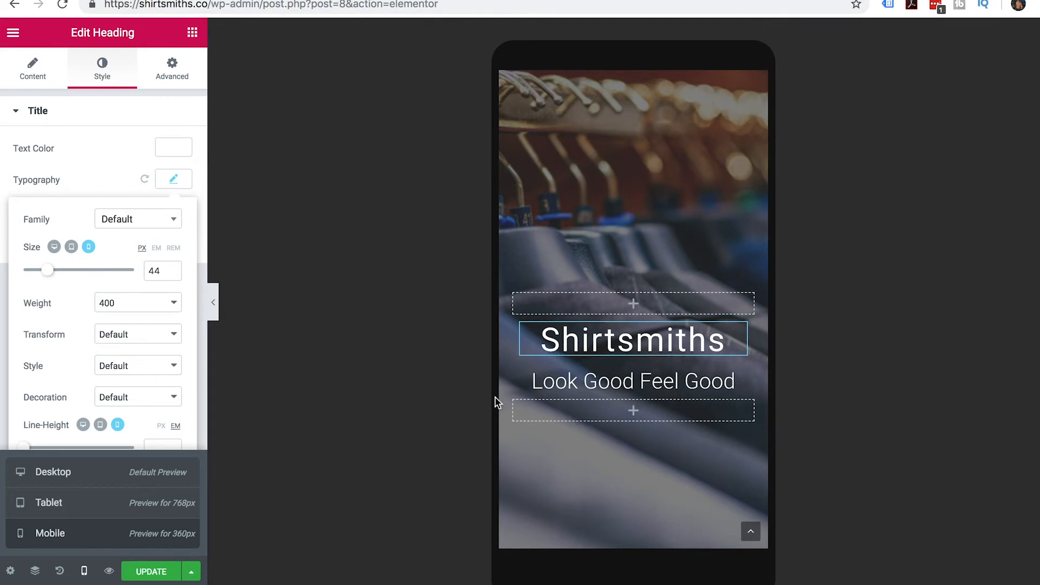
- Set the mobile font size of the "Look Good Feel Good" subheading to 24 px
{"action": "left_click", "coordinate": [671, 383]}
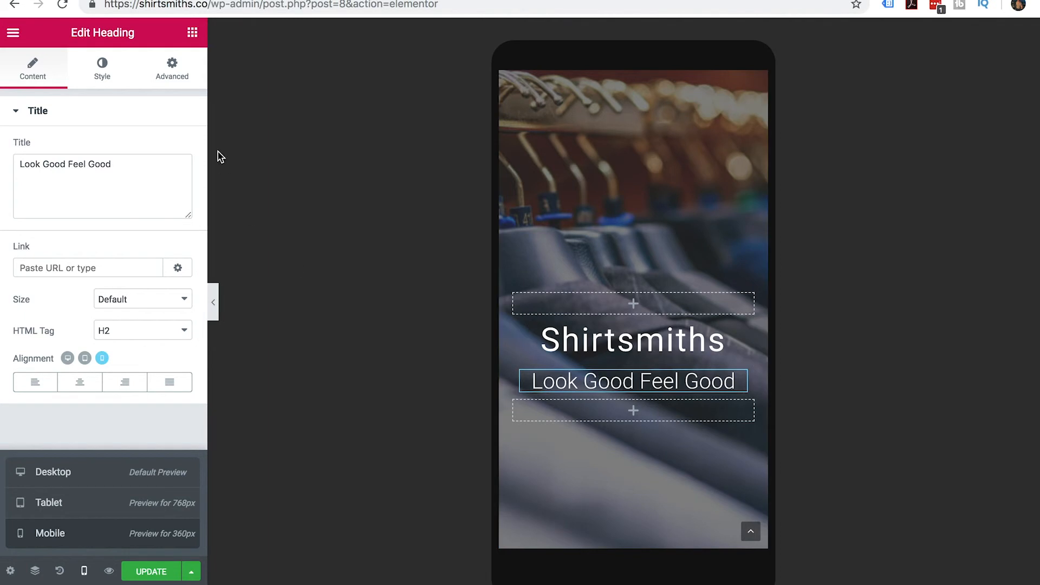
{"action": "left_click", "coordinate": [100, 73]}
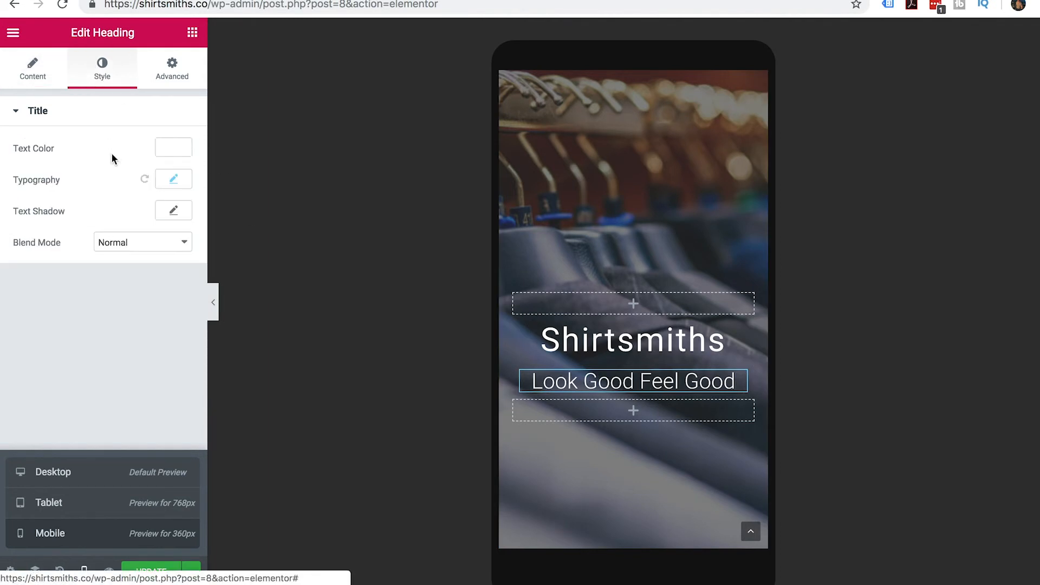
{"action": "left_click", "coordinate": [179, 183]}
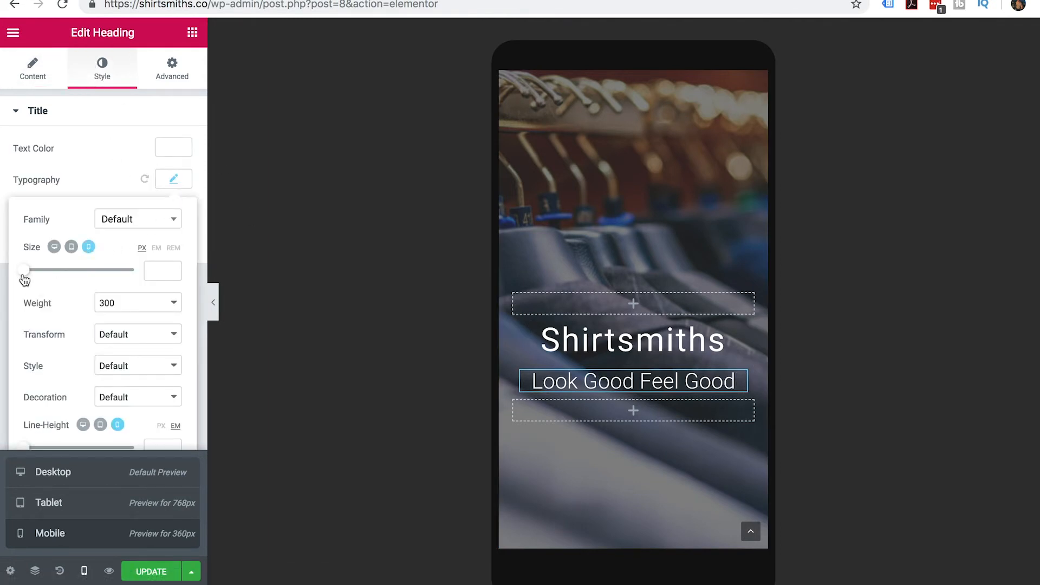
{"action": "left_click_drag", "start_coordinate": [24, 271], "coordinate": [38, 281]}
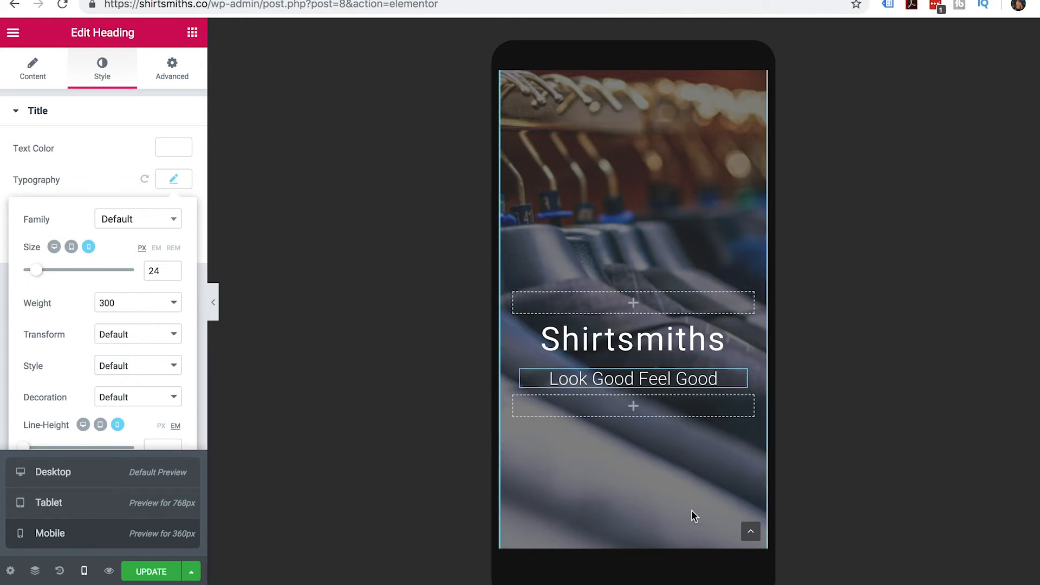
- Set the mobile font size of the closing quote text over the sneaker background to 14 px
{"action": "scroll", "coordinate": [691, 509], "scroll_direction": "down", "scroll_amount": 6}
{"action": "scroll", "coordinate": [691, 511], "scroll_direction": "down", "scroll_amount": 3}
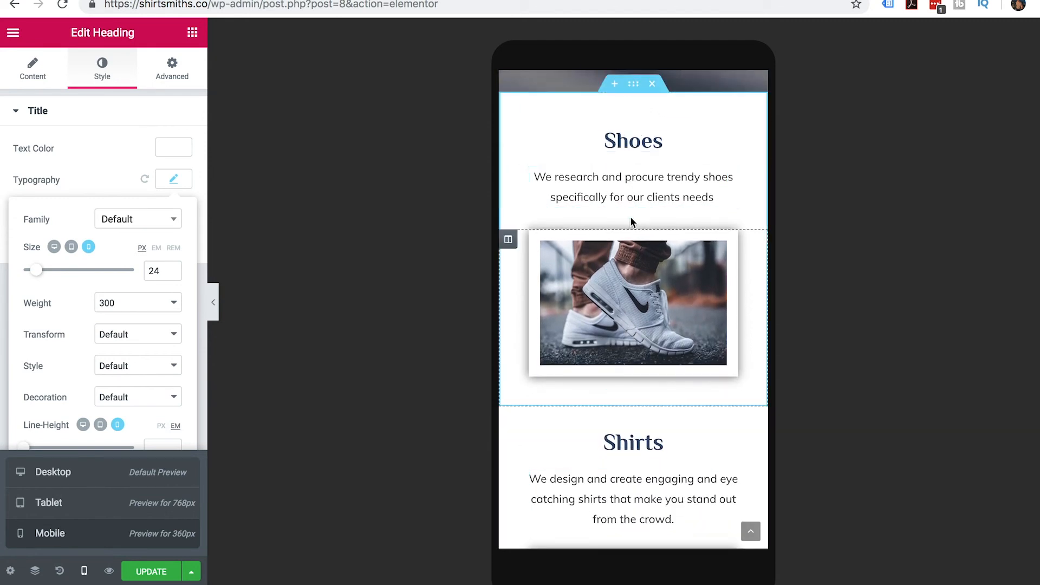
{"action": "scroll", "coordinate": [647, 390], "scroll_direction": "down", "scroll_amount": 2}
{"action": "scroll", "coordinate": [648, 425], "scroll_direction": "down", "scroll_amount": 4}
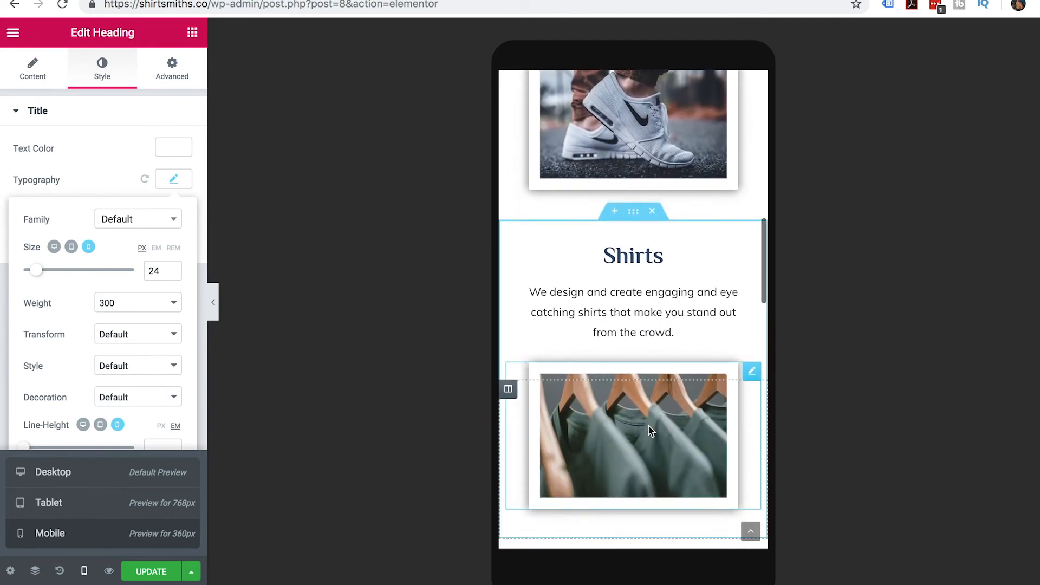
{"action": "scroll", "coordinate": [658, 379], "scroll_direction": "down", "scroll_amount": 2}
{"action": "scroll", "coordinate": [657, 385], "scroll_direction": "down", "scroll_amount": 4}
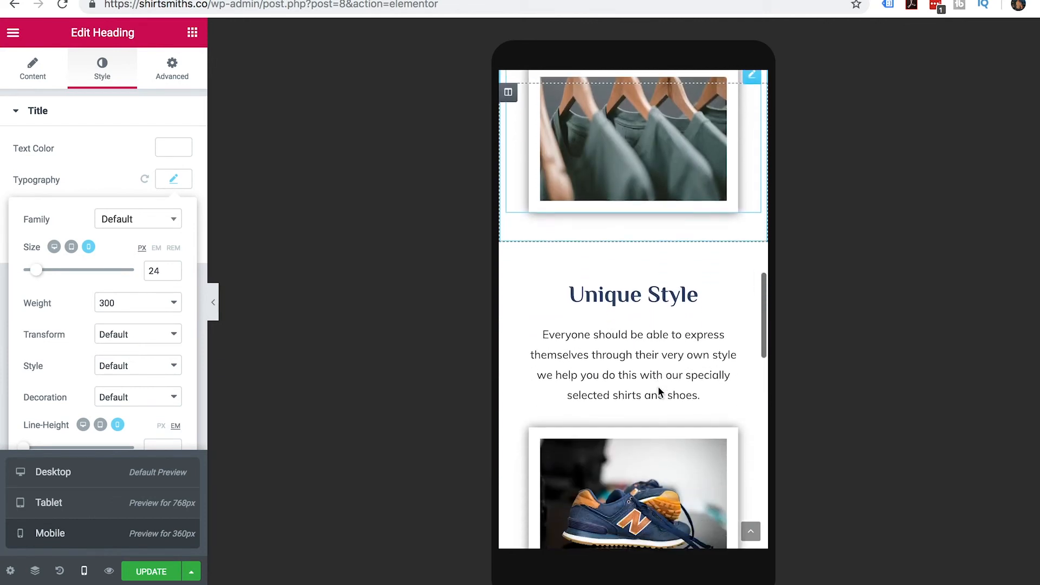
{"action": "scroll", "coordinate": [661, 443], "scroll_direction": "down", "scroll_amount": 10}
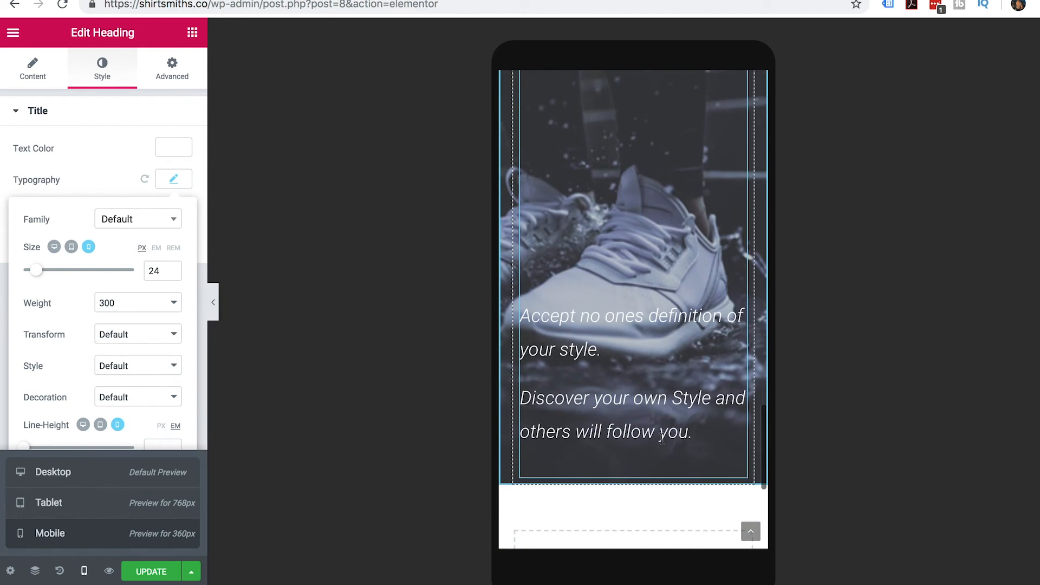
{"action": "left_click", "coordinate": [595, 314]}
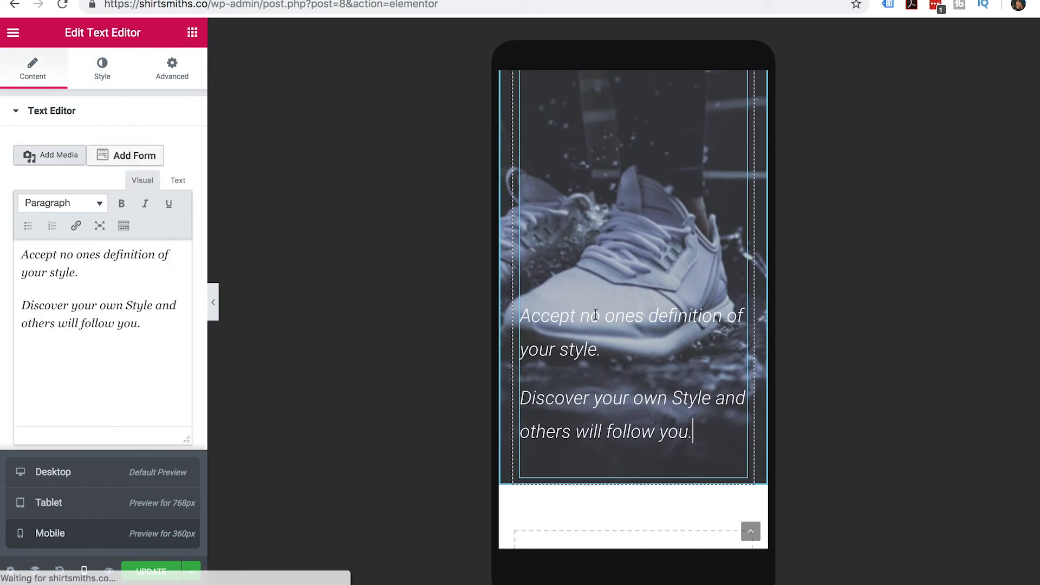
{"action": "left_click", "coordinate": [101, 73]}
{"action": "left_click", "coordinate": [169, 232]}
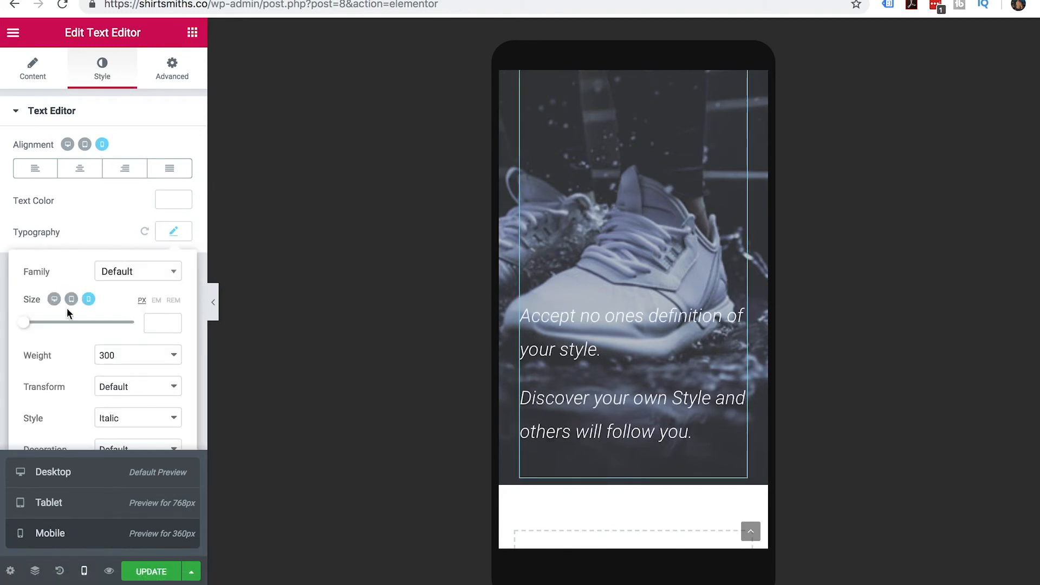
{"action": "left_click_drag", "start_coordinate": [30, 329], "coordinate": [38, 331]}
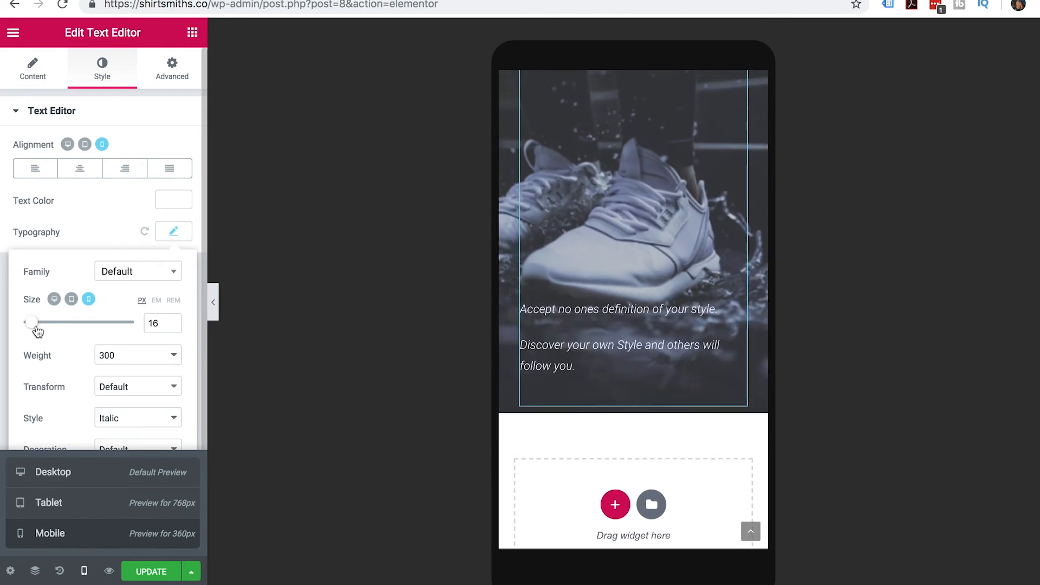
{"action": "left_click", "coordinate": [173, 326]}
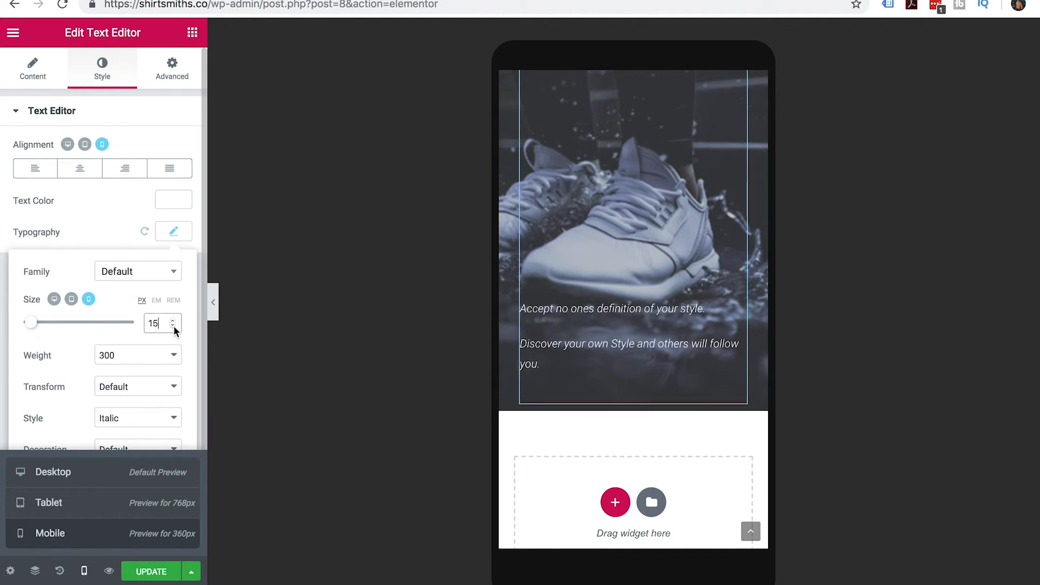
{"action": "left_click", "coordinate": [173, 326]}
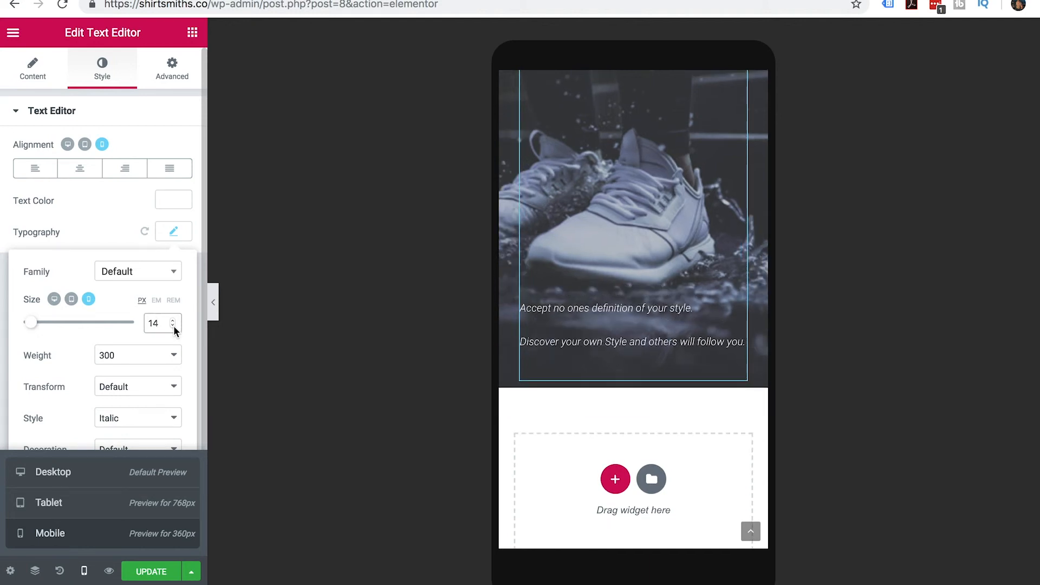
- Set the closing quote text's mobile padding to 0 px on all sides
{"action": "left_click", "coordinate": [170, 76]}
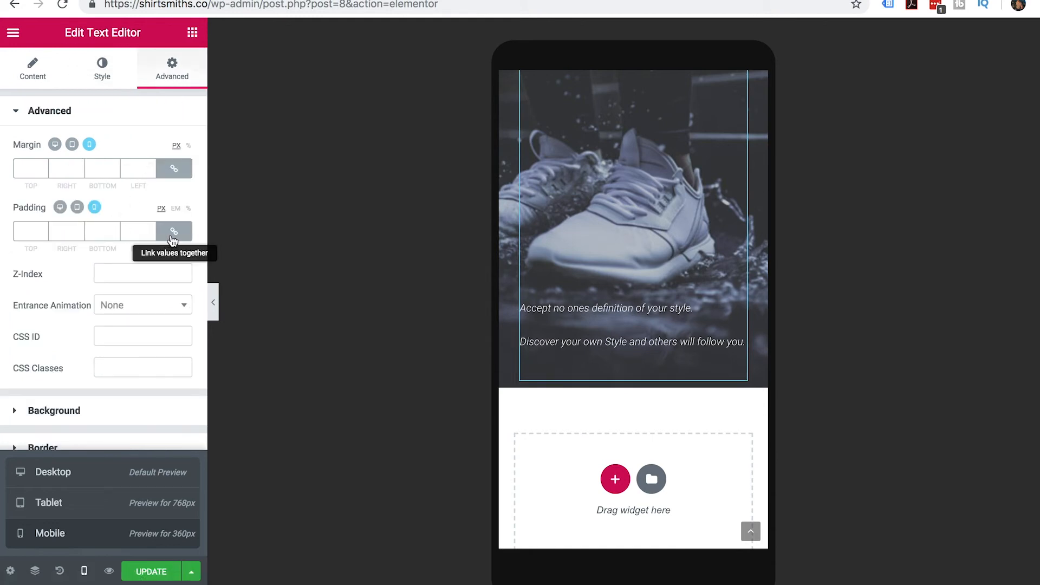
{"action": "left_click", "coordinate": [97, 235]}
{"action": "type", "text": "0"}
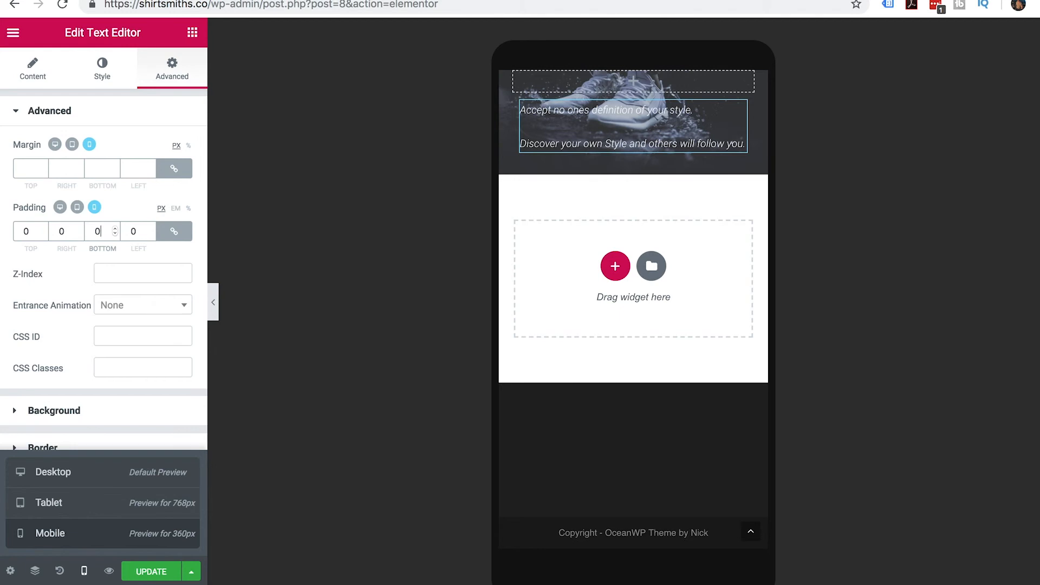
- Unlink the quote text's mobile padding values and set only the top padding to 250 px
{"action": "left_click", "coordinate": [174, 231]}
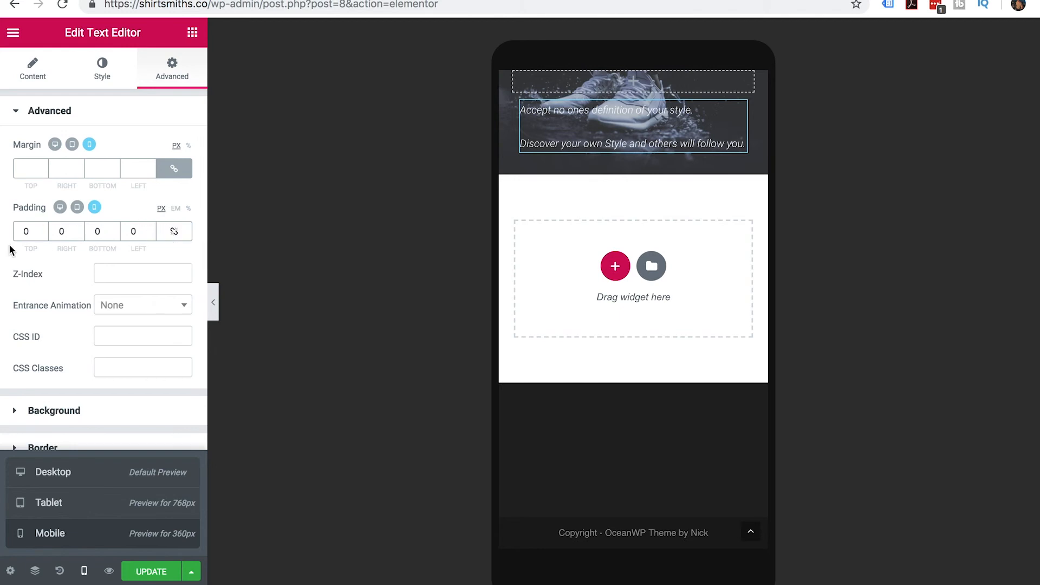
{"action": "left_click", "coordinate": [19, 230]}
{"action": "type", "text": "2000"}
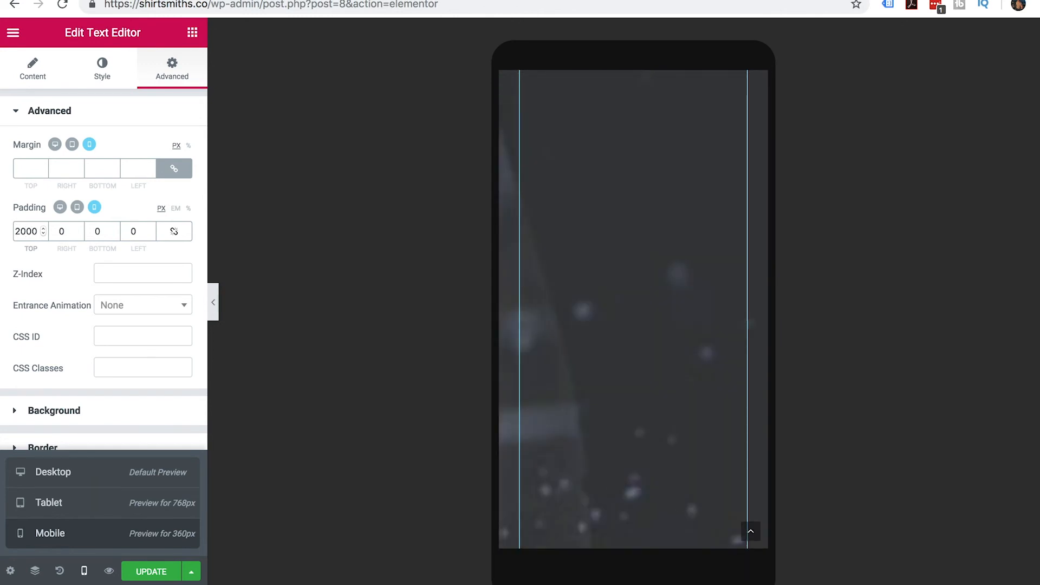
{"action": "key", "text": "Delete"}
{"action": "scroll", "coordinate": [650, 250], "scroll_direction": "up", "scroll_amount": 3}
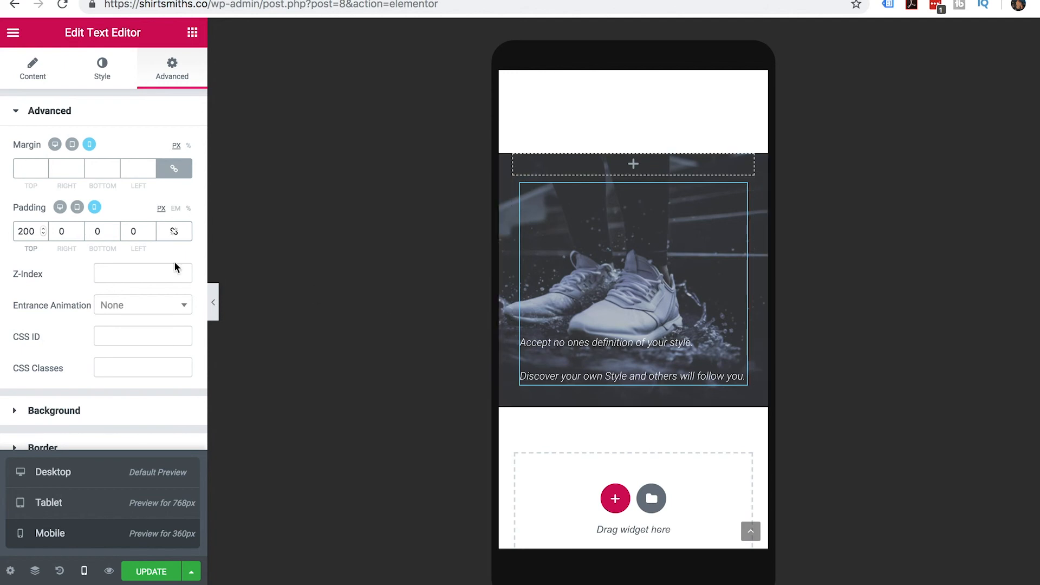
{"action": "key", "text": "BackSpace"}
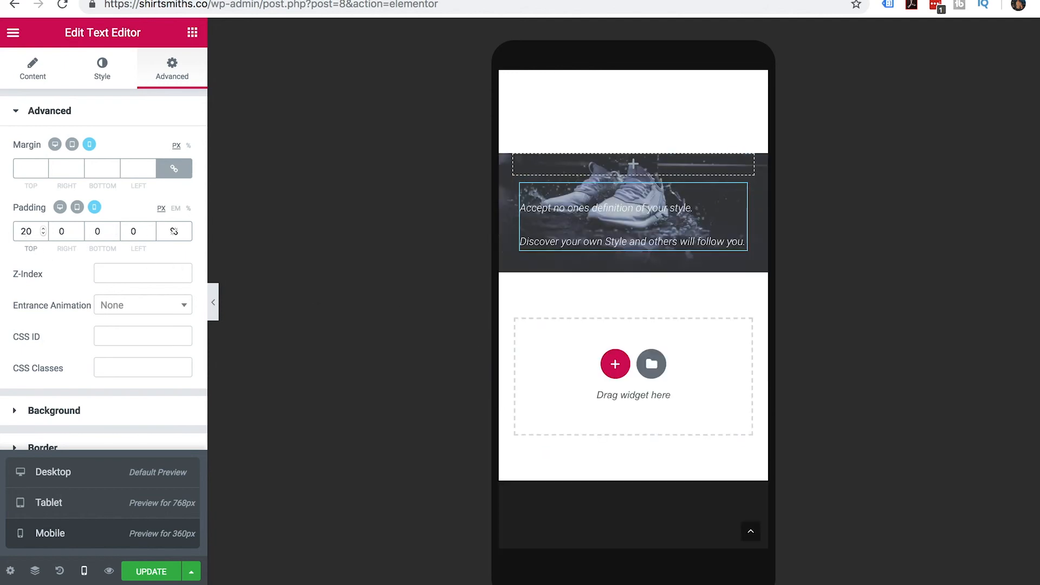
{"action": "type", "text": "3"}
{"action": "key", "text": "BackSpace"}
{"action": "type", "text": "5"}
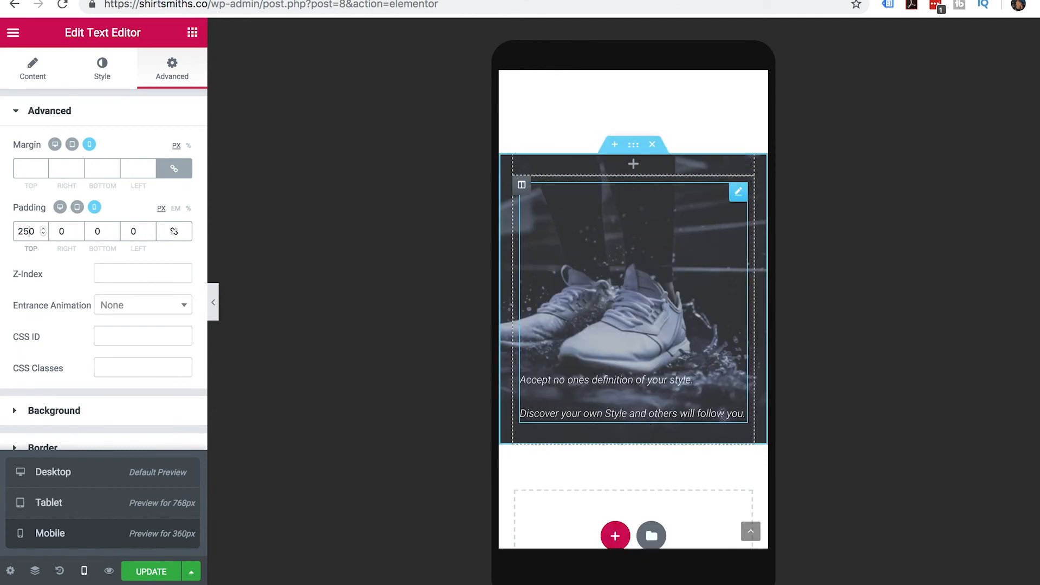
- Save the page changes and switch the editor to the 768 px tablet view
{"action": "scroll", "coordinate": [722, 415], "scroll_direction": "up", "scroll_amount": 3}
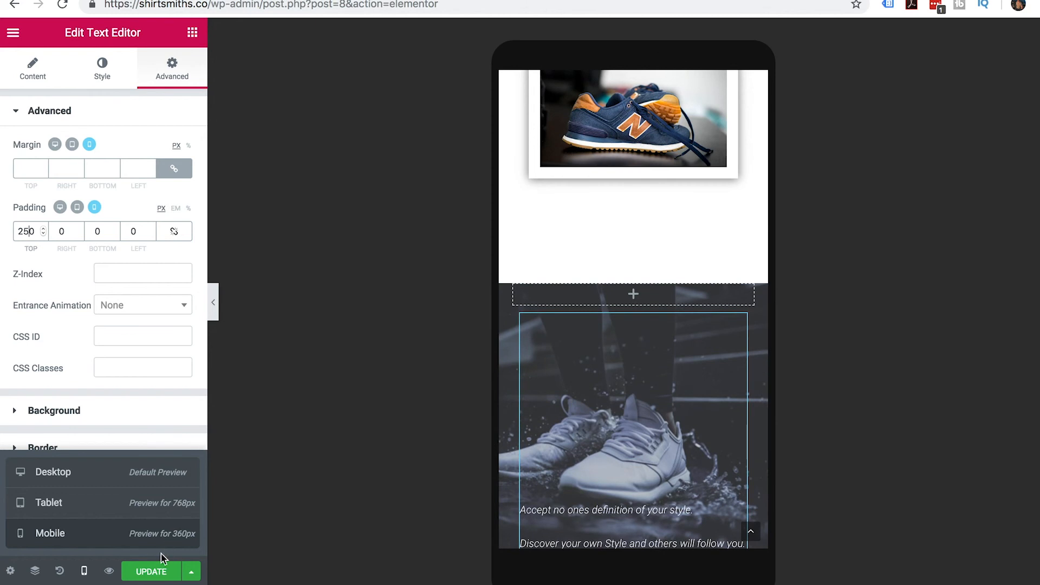
{"action": "left_click", "coordinate": [155, 570]}
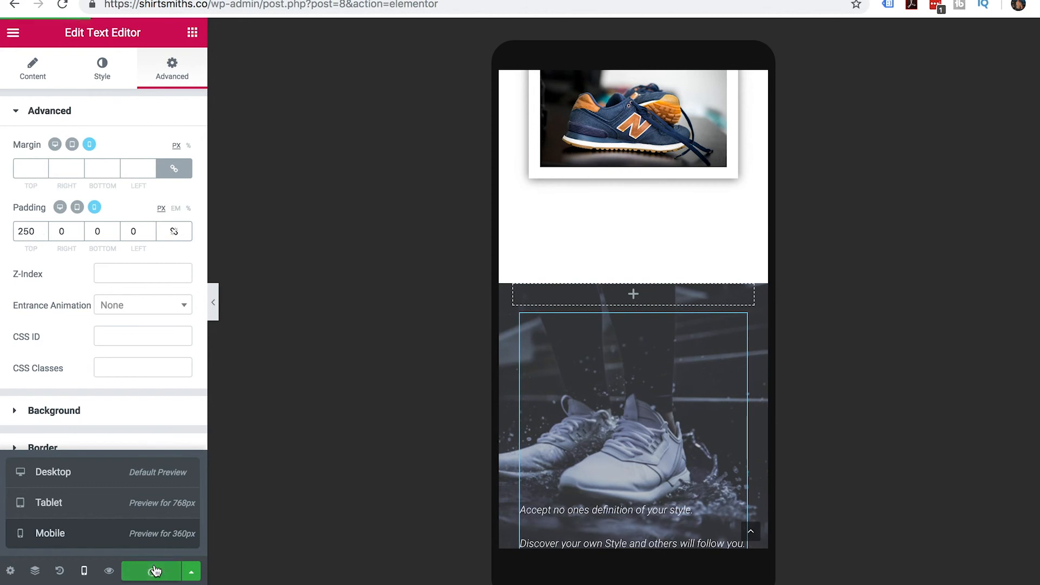
{"action": "left_click", "coordinate": [86, 503]}
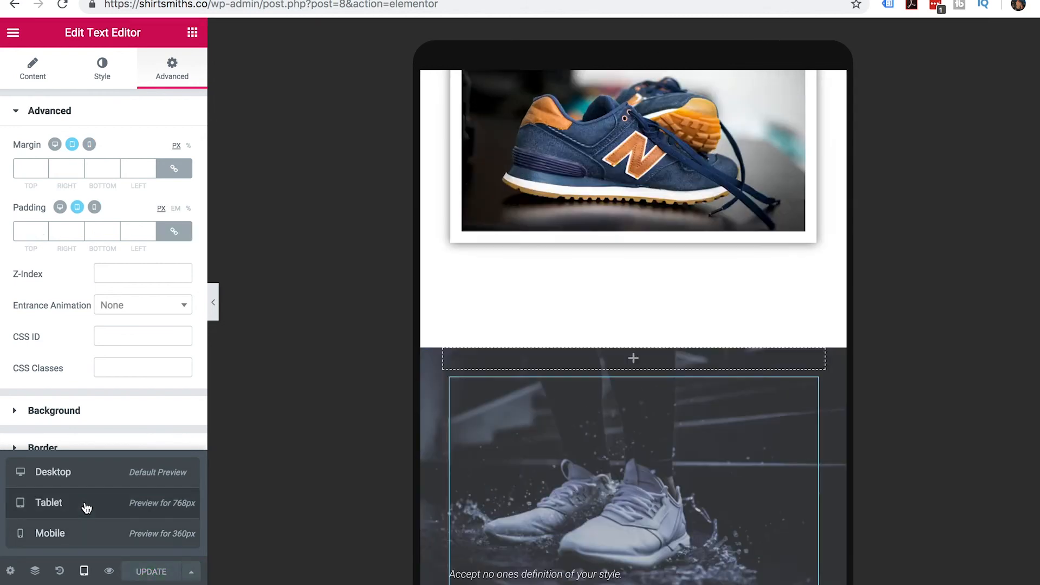
{"action": "scroll", "coordinate": [665, 421], "scroll_direction": "up", "scroll_amount": 10}
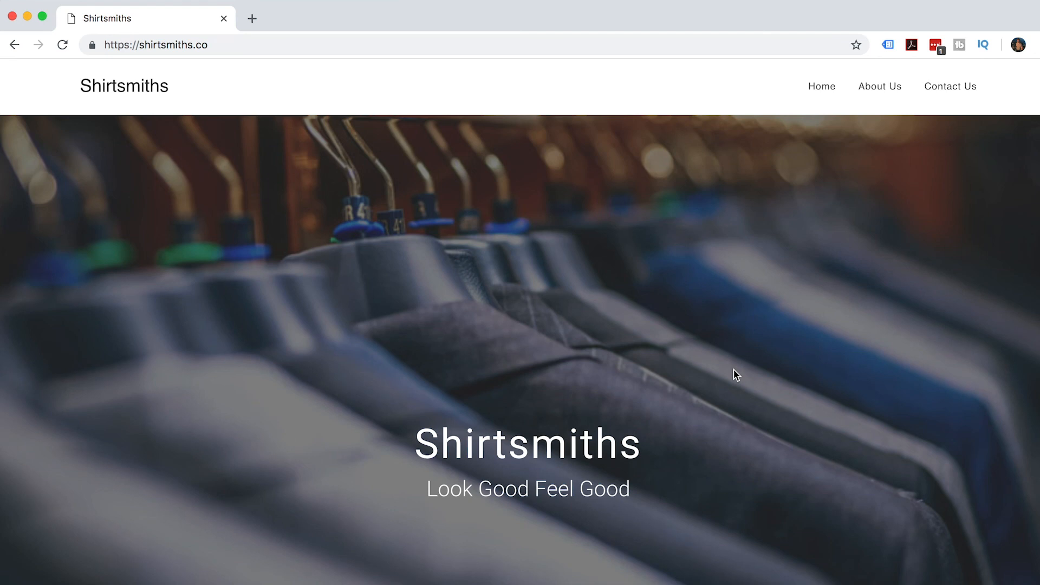
- Review the live homepage at shirtsmiths.co in an enlarged browser window, from the hero down to the closing quote section and back up
{"action": "scroll", "coordinate": [735, 373], "scroll_direction": "down", "scroll_amount": 5}
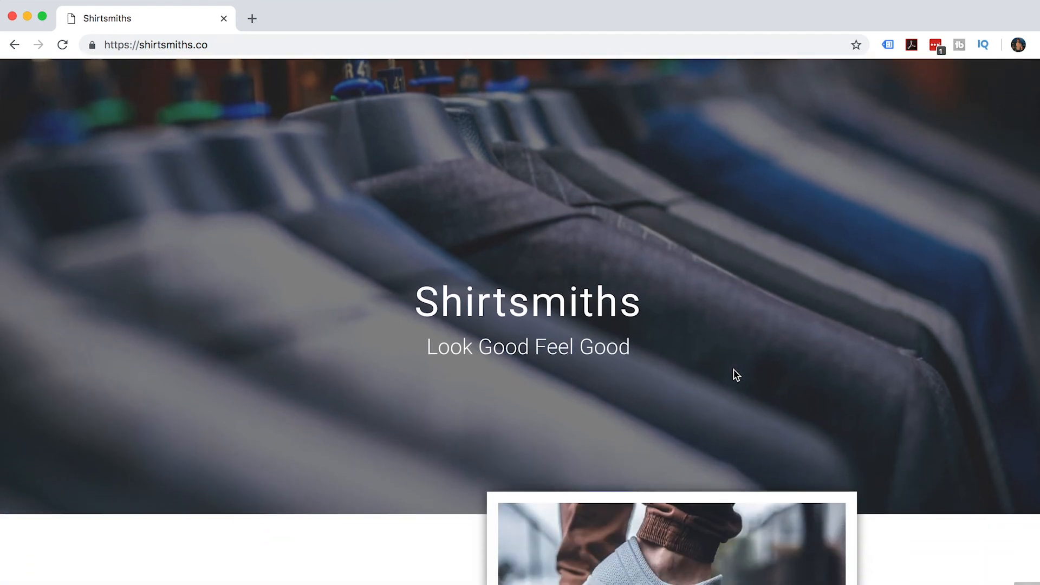
{"action": "scroll", "coordinate": [735, 374], "scroll_direction": "down", "scroll_amount": 3}
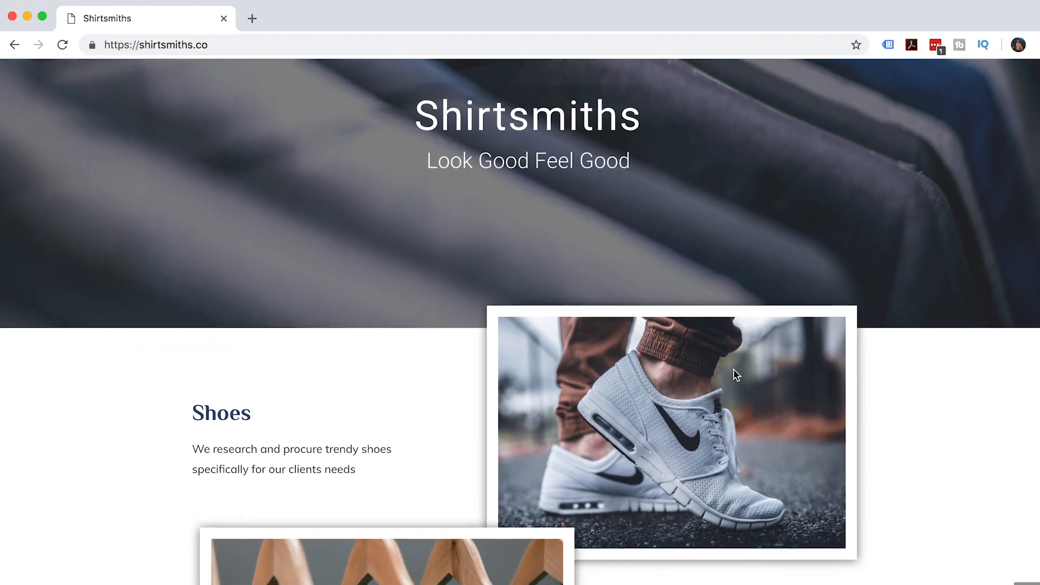
{"action": "scroll", "coordinate": [735, 374], "scroll_direction": "down", "scroll_amount": 1}
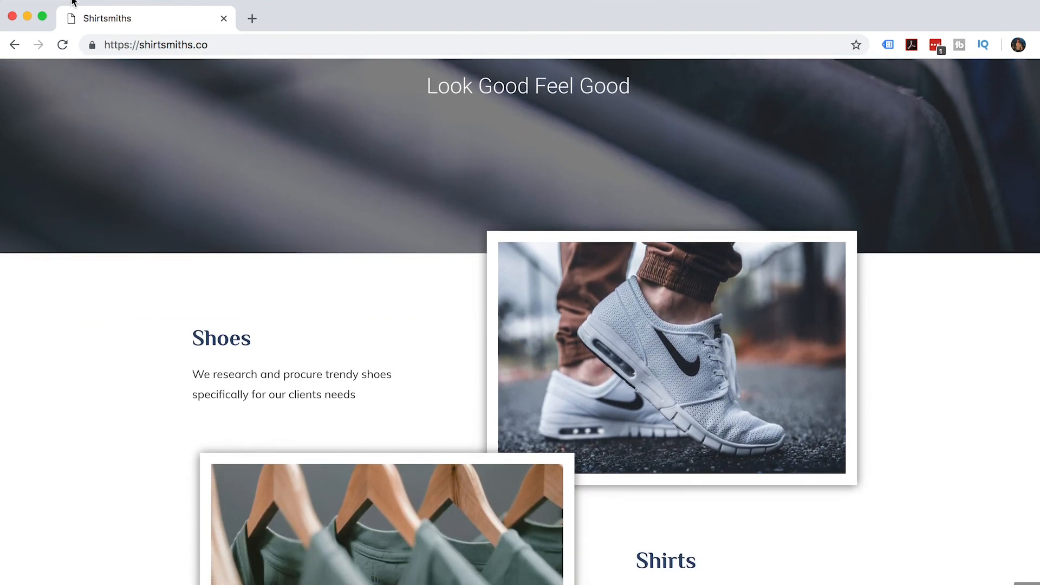
{"action": "left_click", "coordinate": [42, 22]}
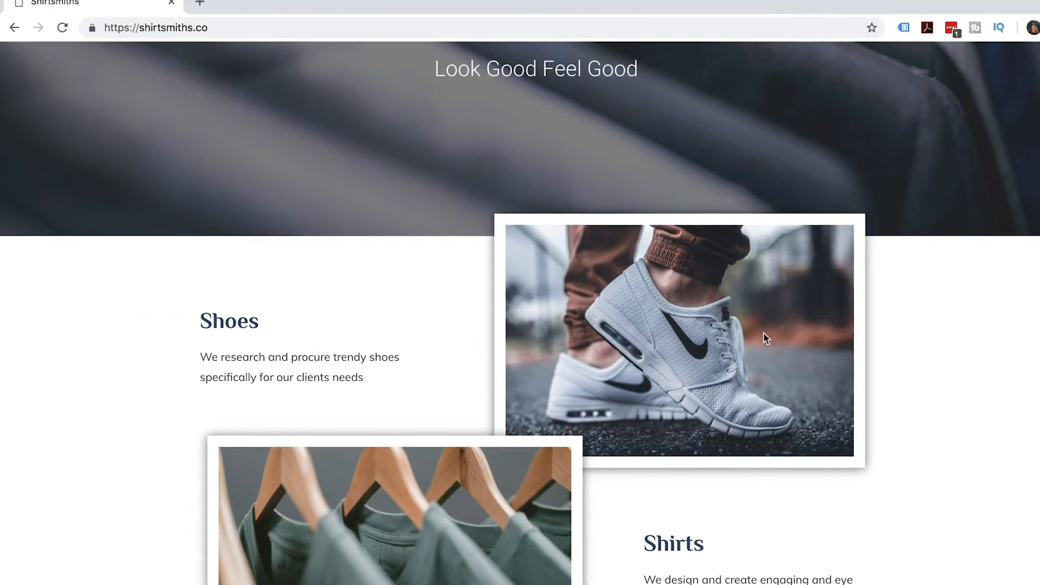
{"action": "scroll", "coordinate": [763, 332], "scroll_direction": "up", "scroll_amount": 10}
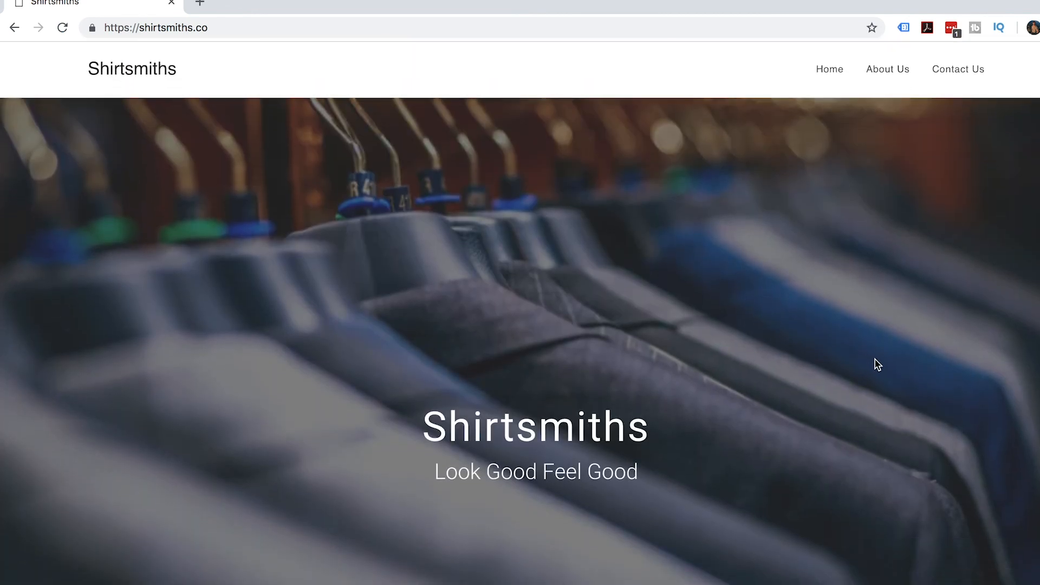
{"action": "scroll", "coordinate": [924, 416], "scroll_direction": "down", "scroll_amount": 8}
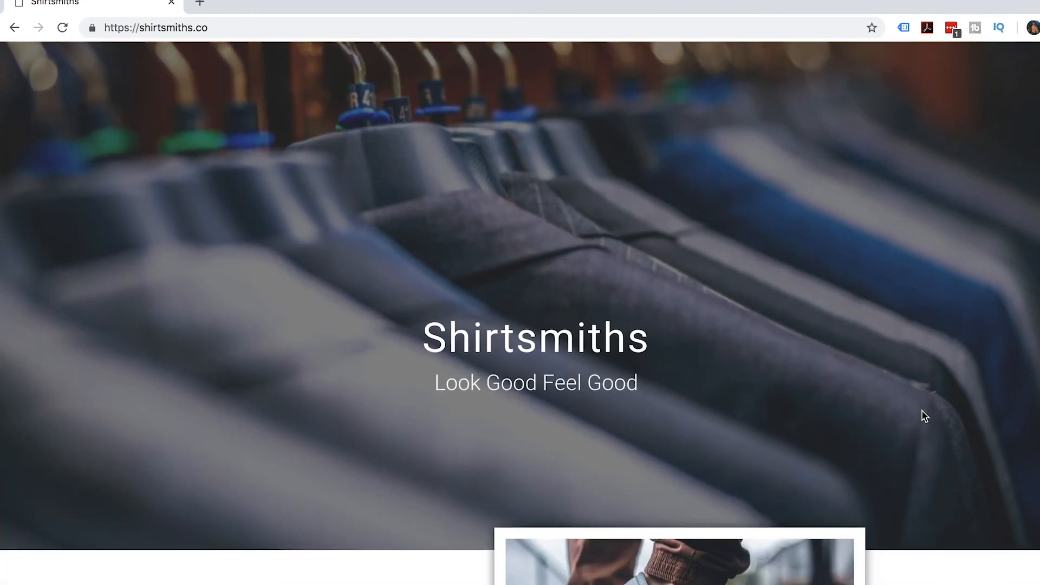
{"action": "scroll", "coordinate": [924, 416], "scroll_direction": "down", "scroll_amount": 5}
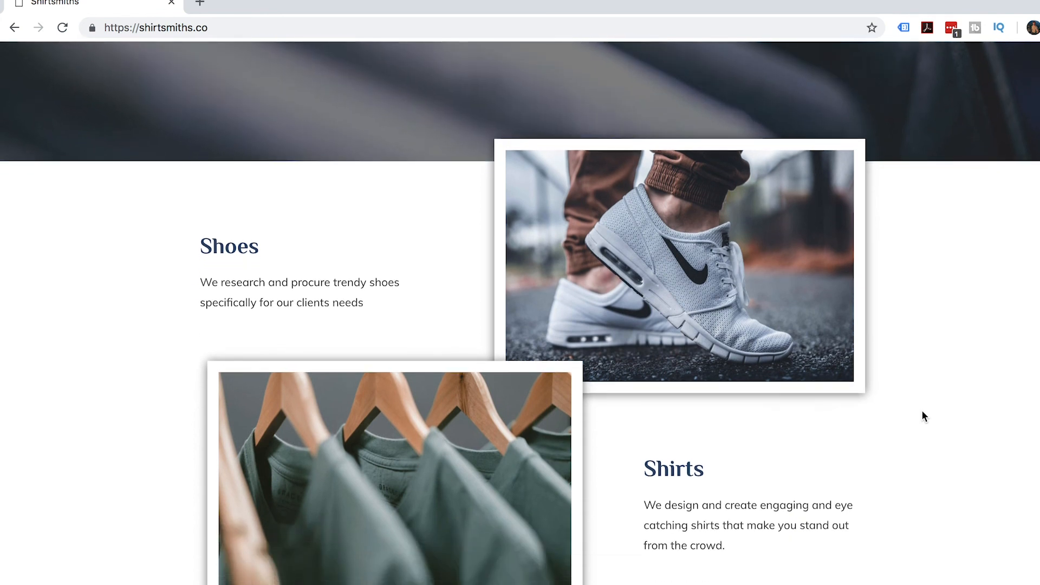
{"action": "scroll", "coordinate": [924, 416], "scroll_direction": "down", "scroll_amount": 6}
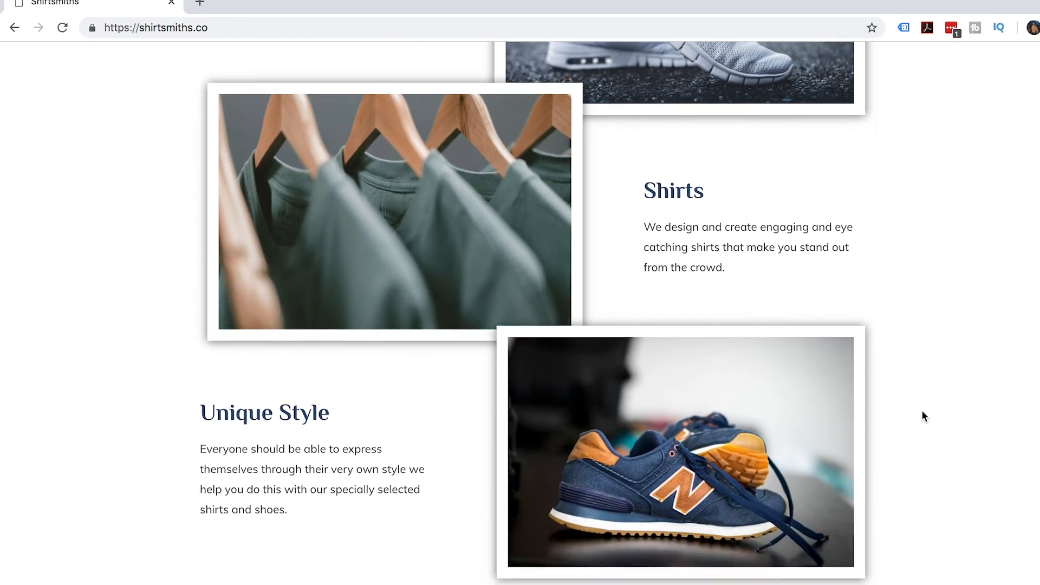
{"action": "scroll", "coordinate": [924, 416], "scroll_direction": "down", "scroll_amount": 5}
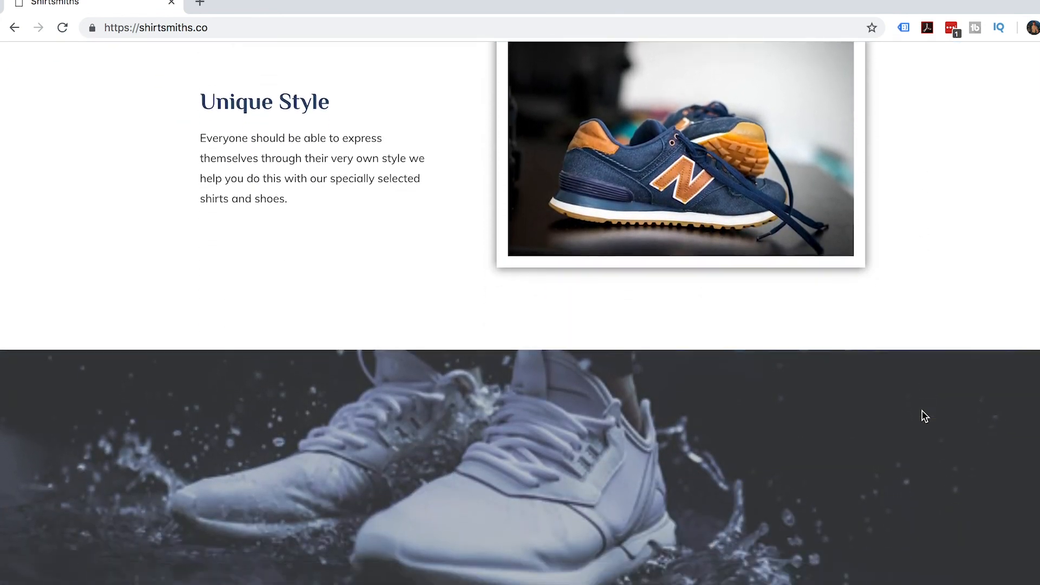
{"action": "scroll", "coordinate": [924, 416], "scroll_direction": "down", "scroll_amount": 1}
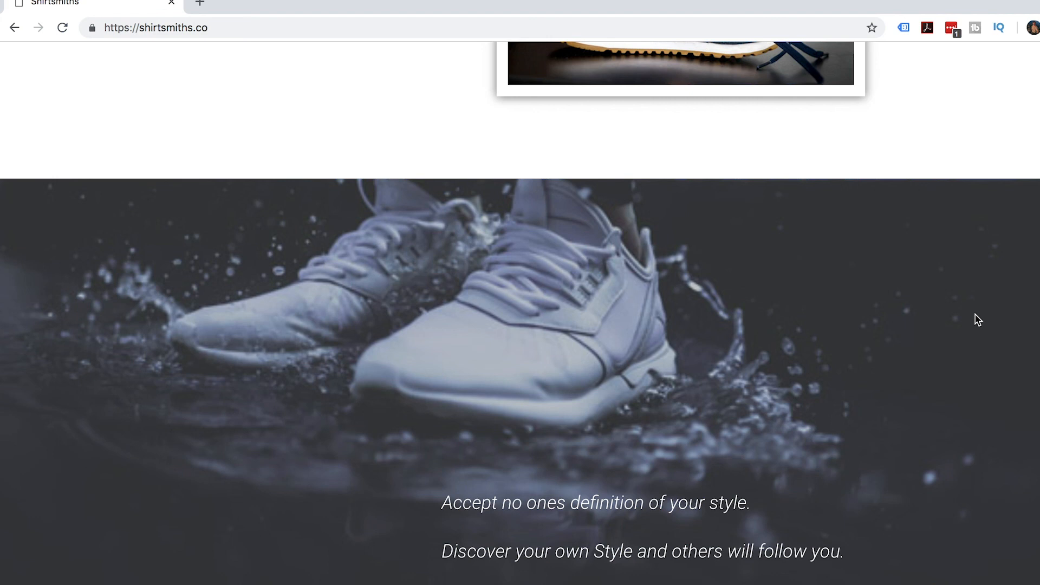
{"action": "scroll", "coordinate": [978, 320], "scroll_direction": "up", "scroll_amount": 4}
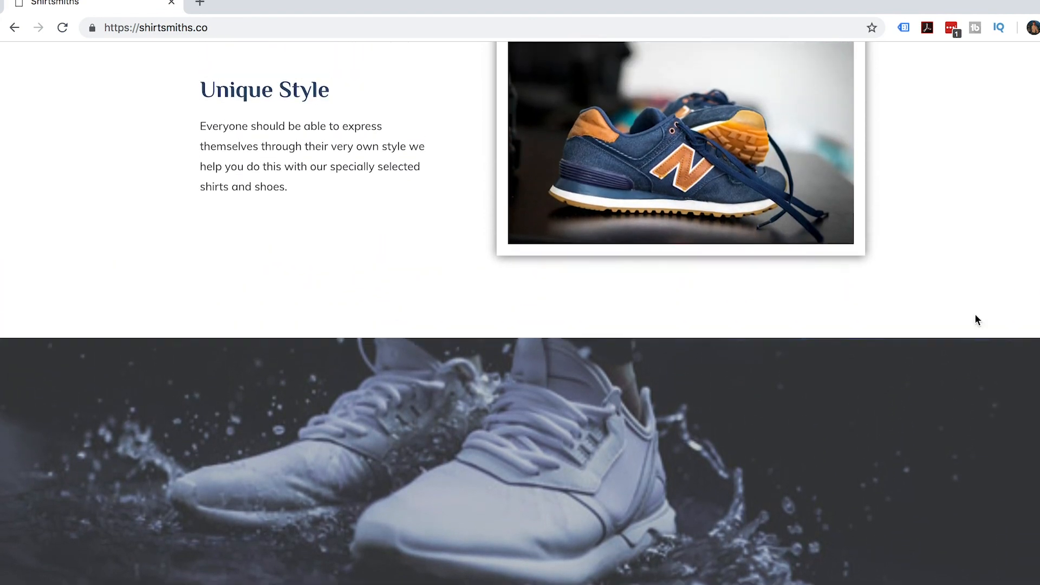
{"action": "scroll", "coordinate": [977, 320], "scroll_direction": "up", "scroll_amount": 7}
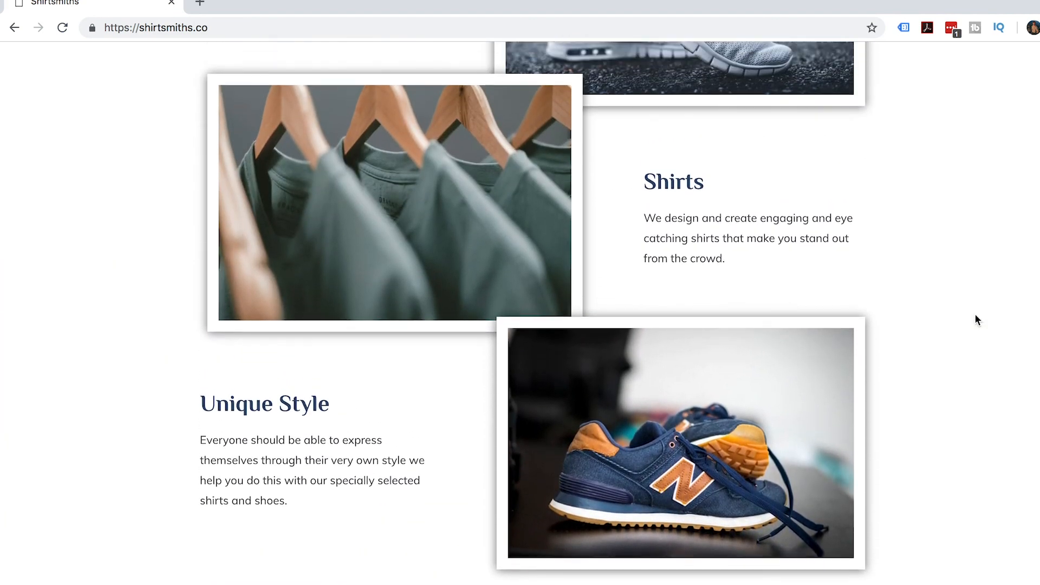
{"action": "scroll", "coordinate": [977, 320], "scroll_direction": "up", "scroll_amount": 7}
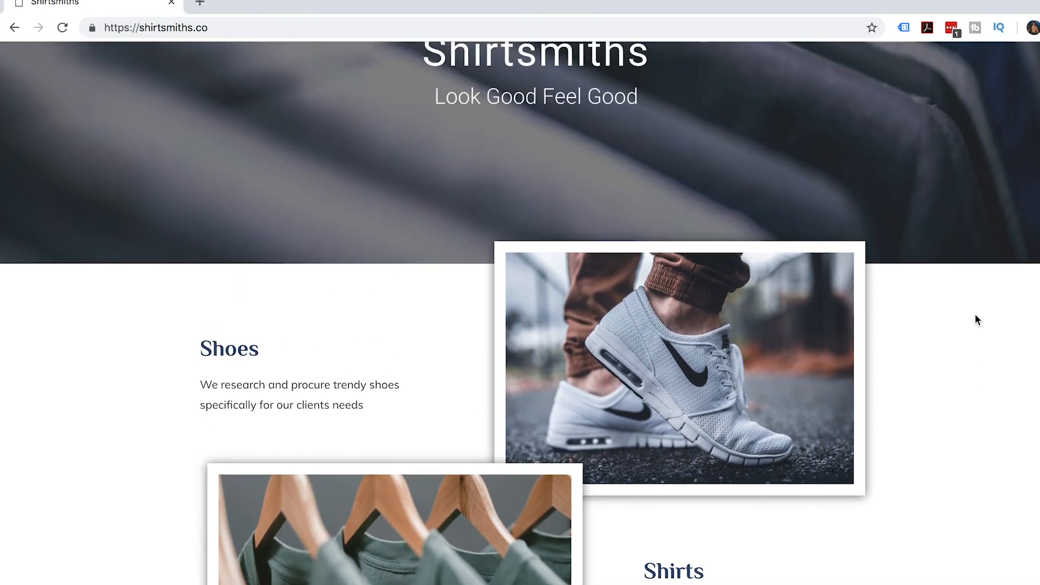